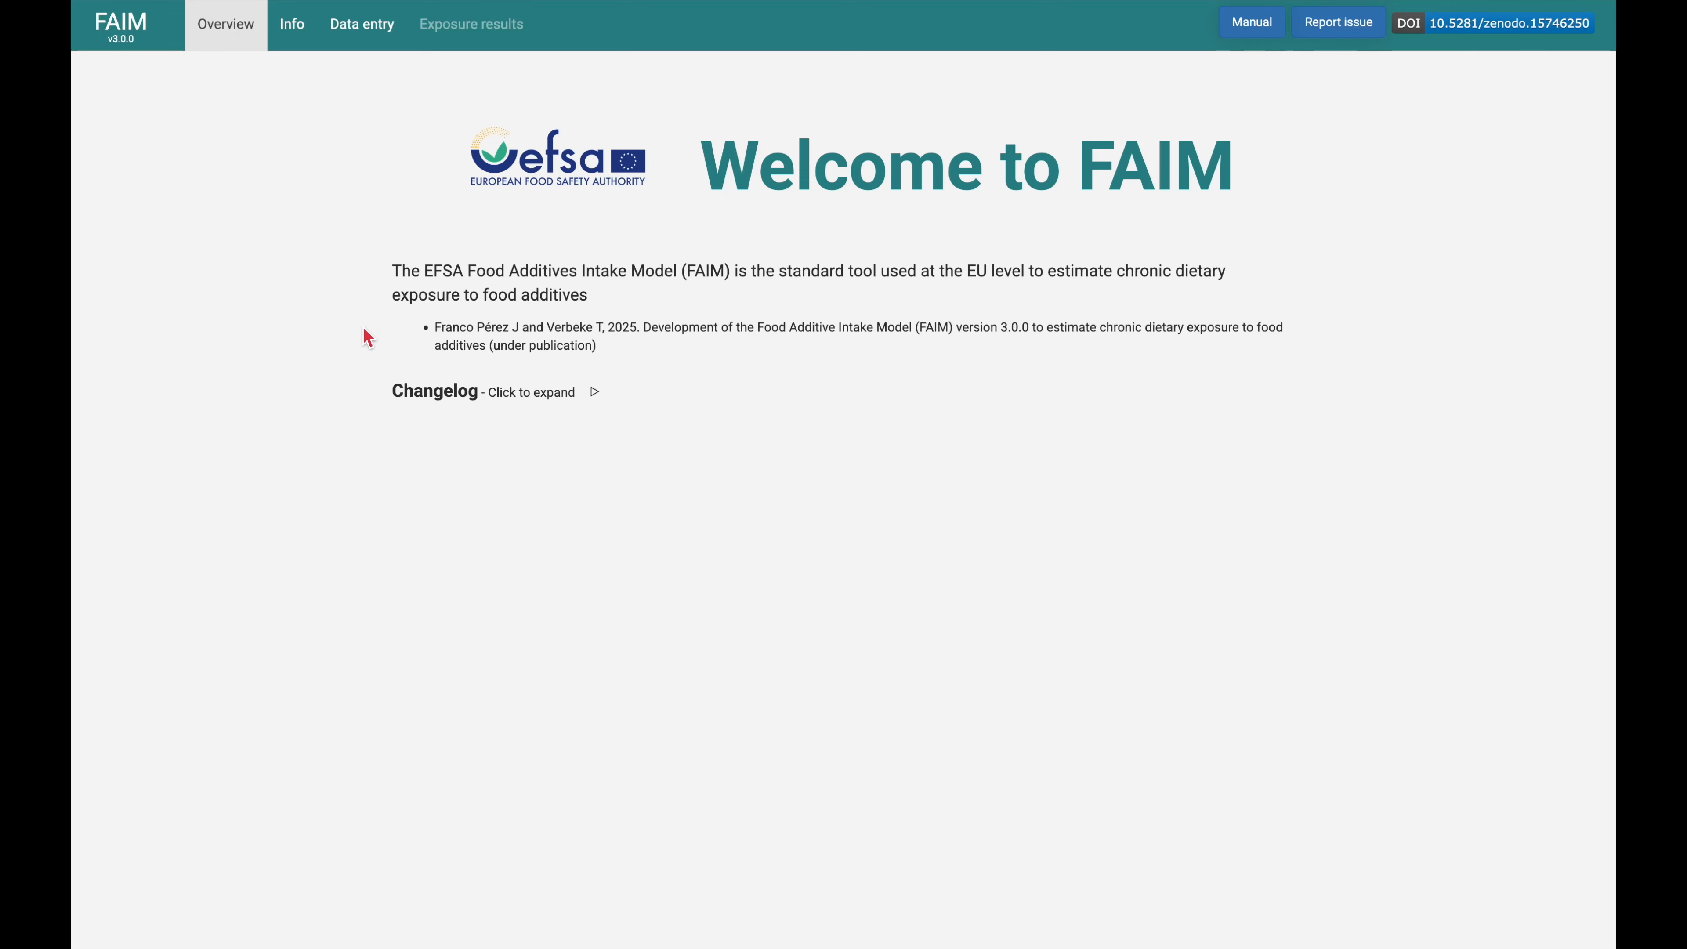
- Review the FAIM 3.0.0 changelog on the overview page, then collapse it
click(558, 398)
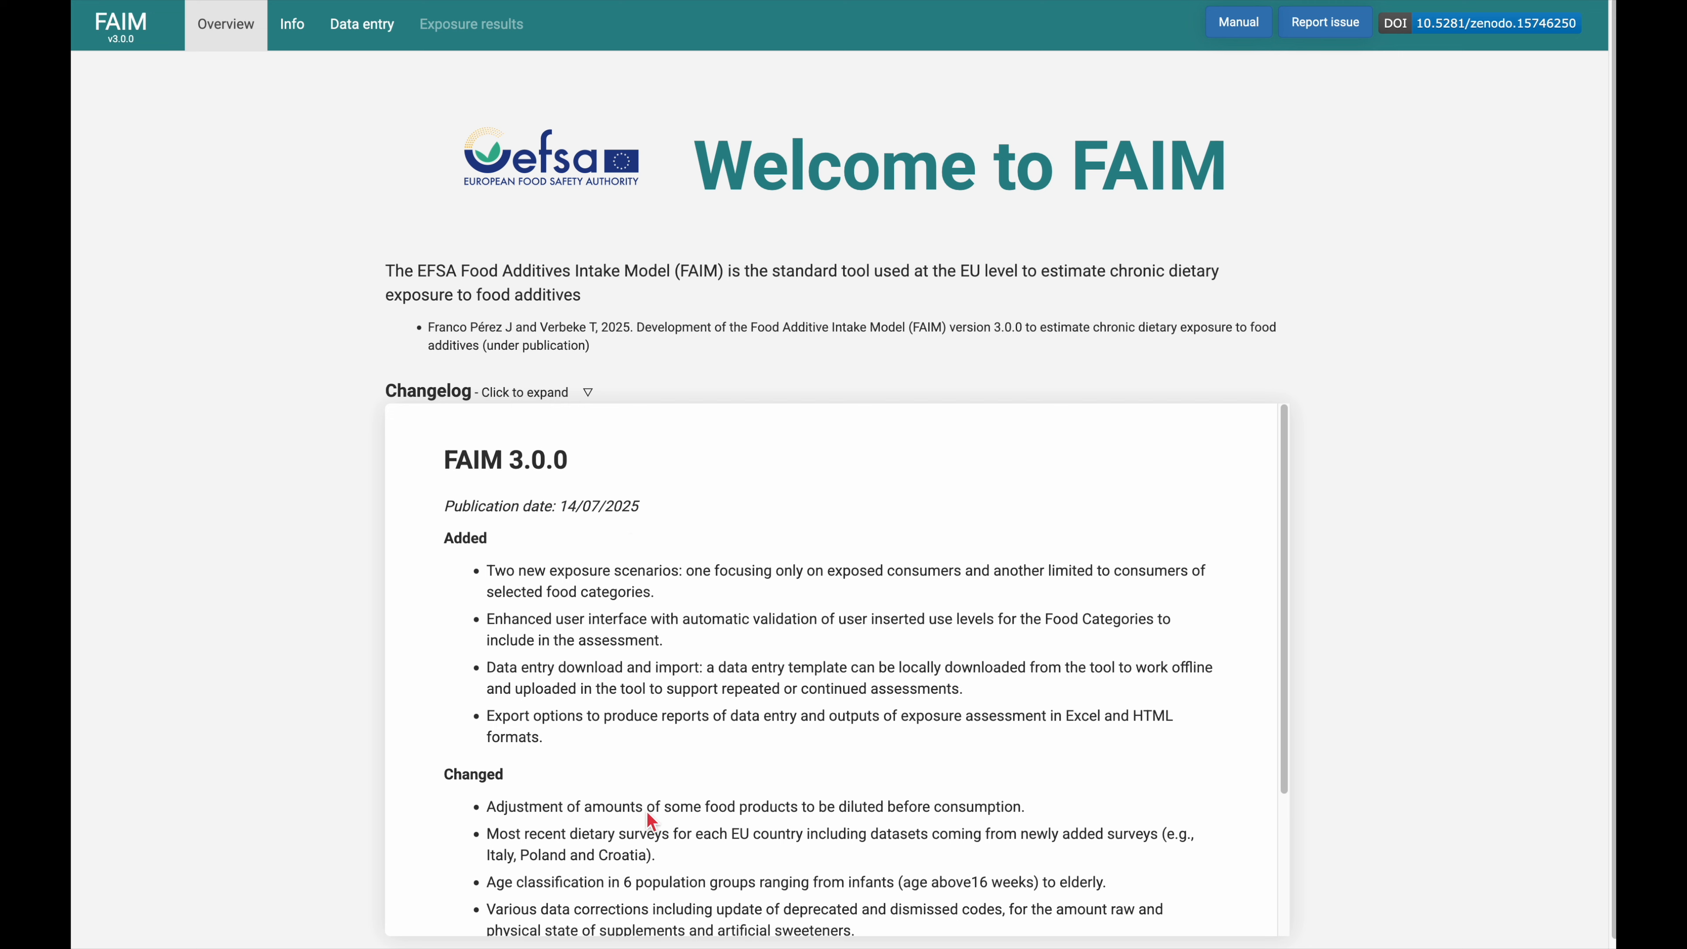
scroll(667, 631, down, 3)
scroll(666, 618, up, 3)
click(508, 391)
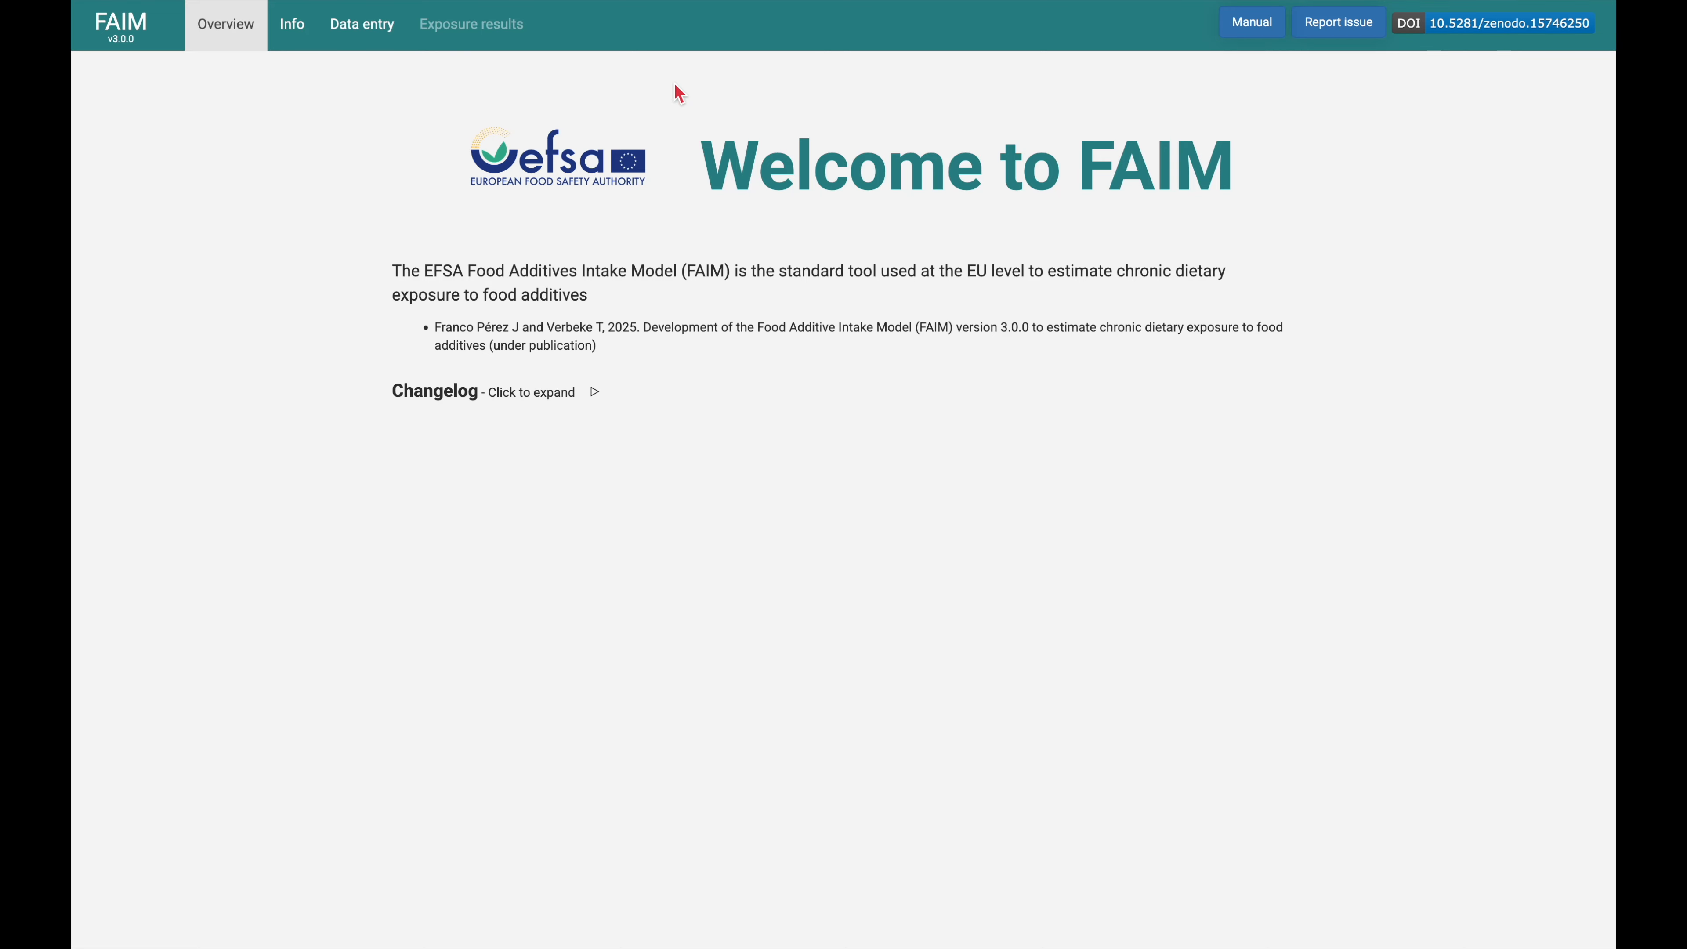
- Go to the data entry page and set the use level of category 01.5 (Dehydrated milk) to 100 mg/kg
click(373, 47)
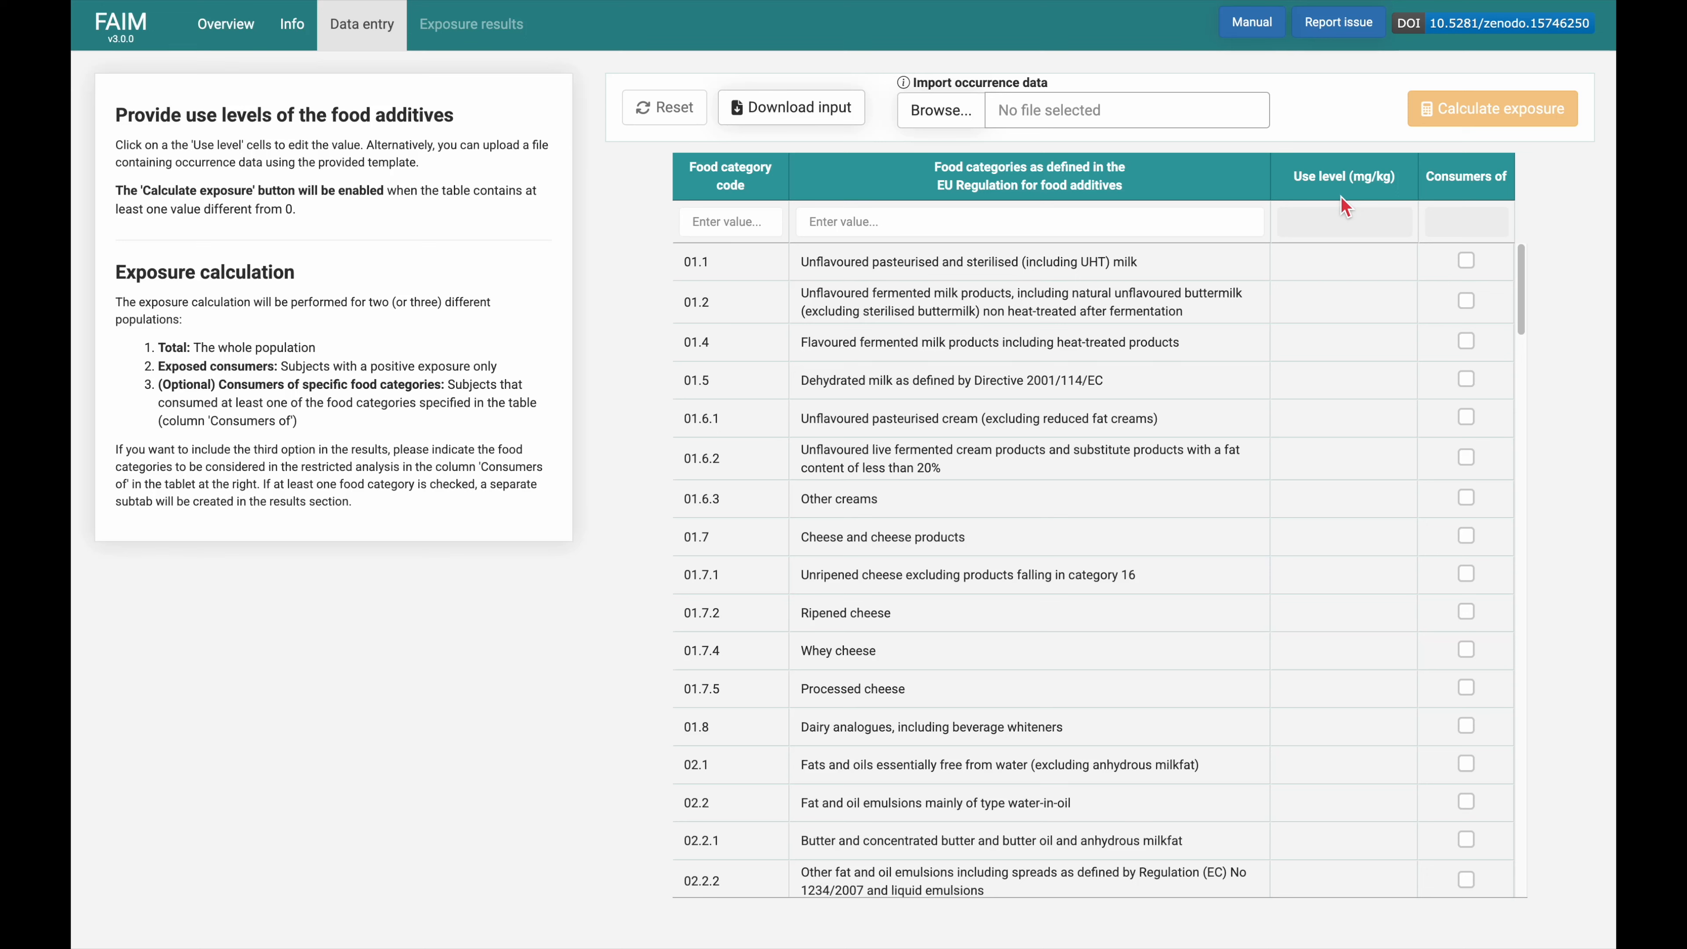
click(1346, 379)
text(100)
key(Return)
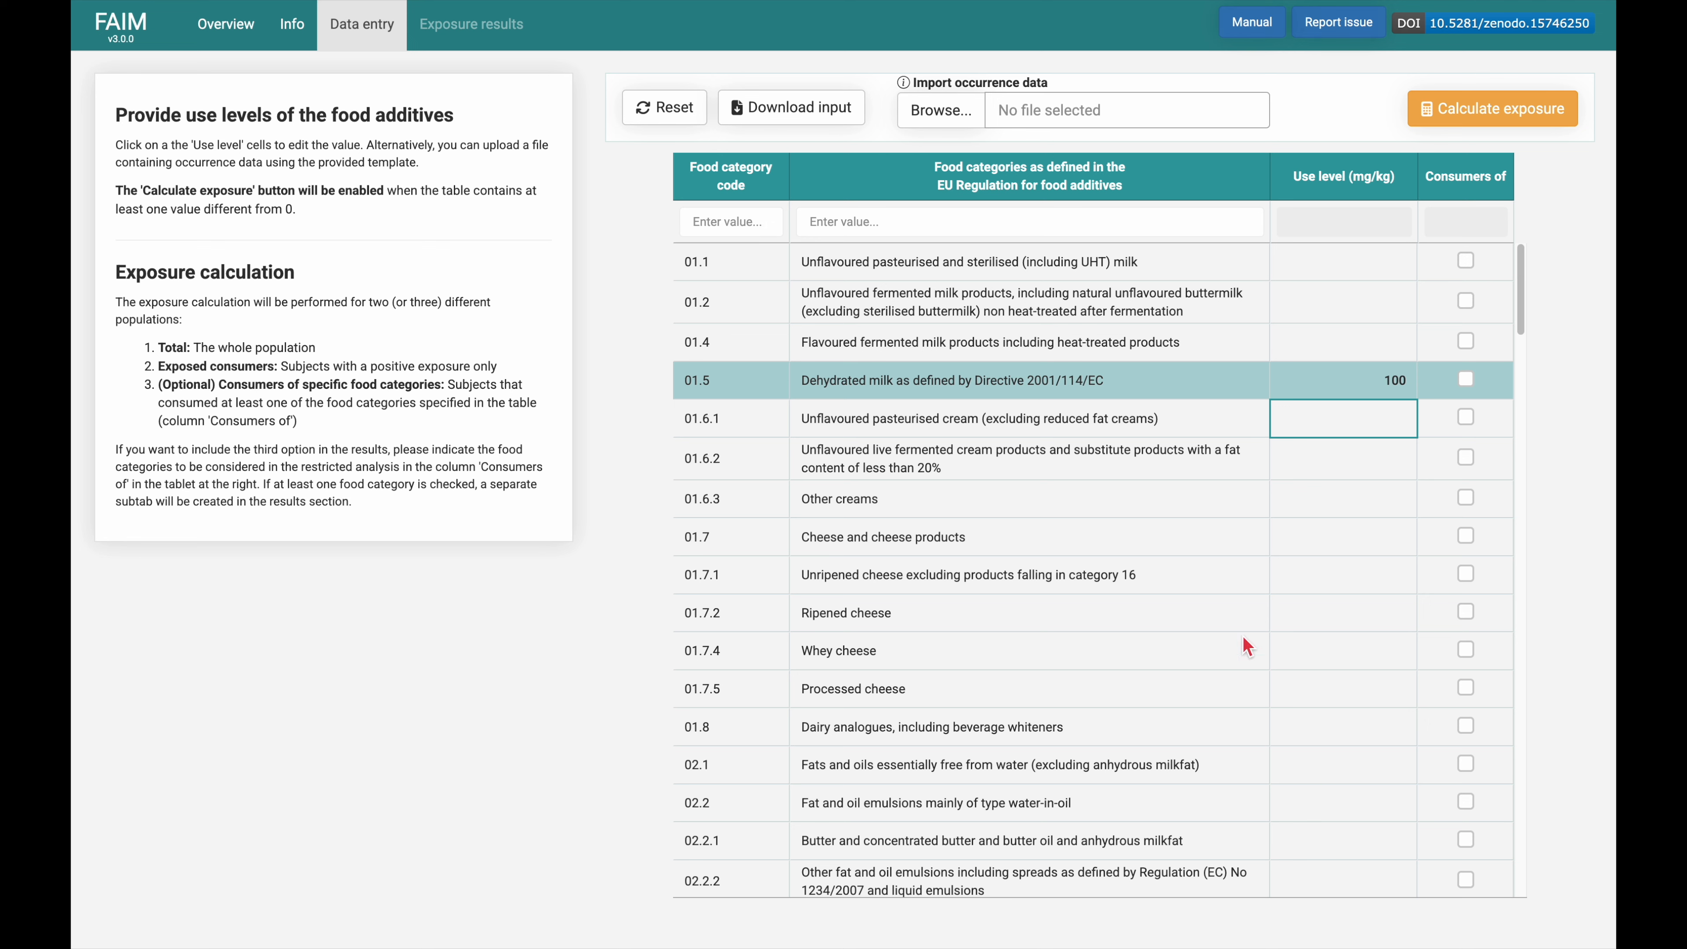
- Switch the 'Consumers of' selection for category 01.5 on and off twice, leaving it off
key(Up)
key(Right)
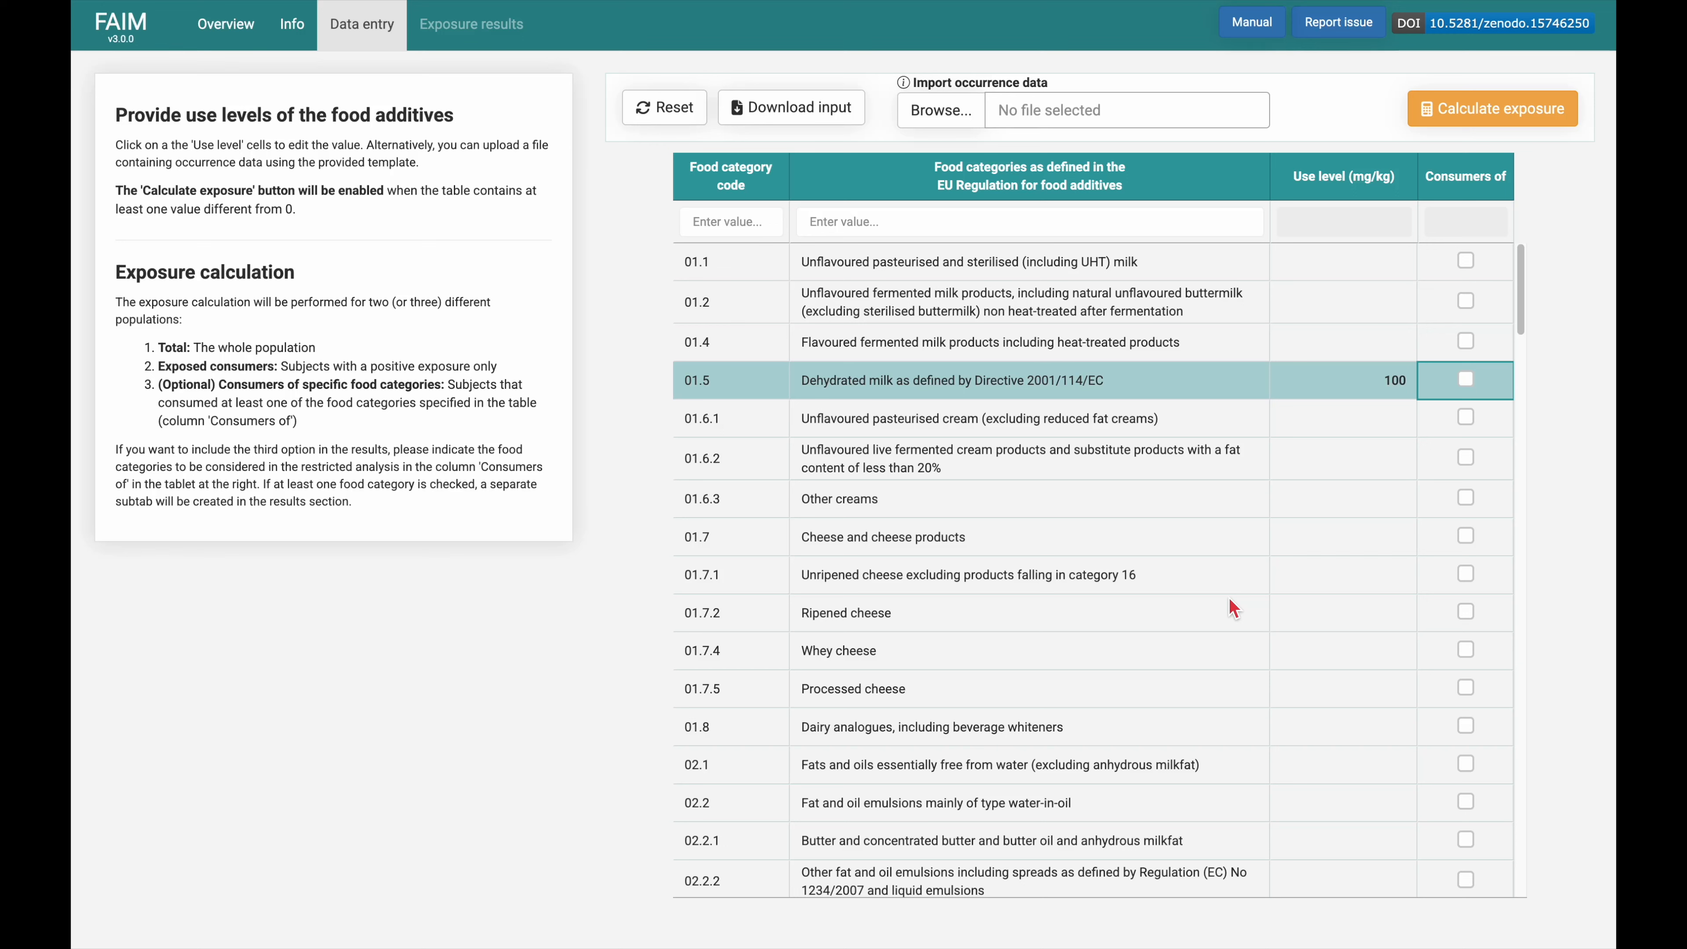
key(space)
key(Down)
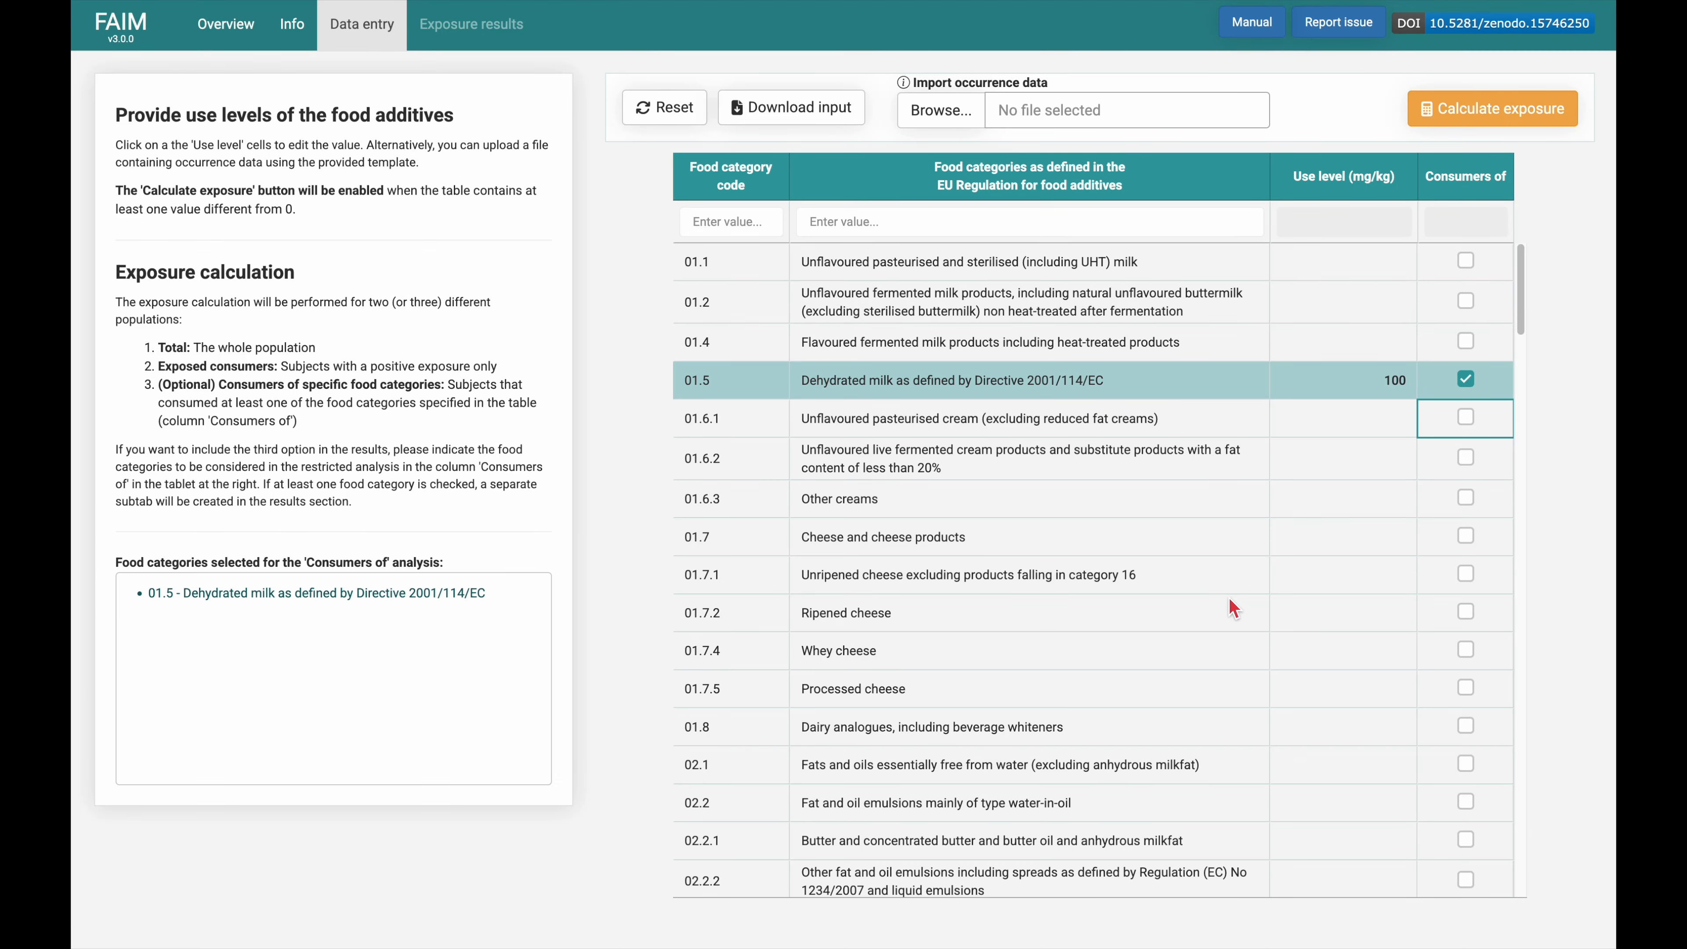
key(Up)
key(space)
key(Down)
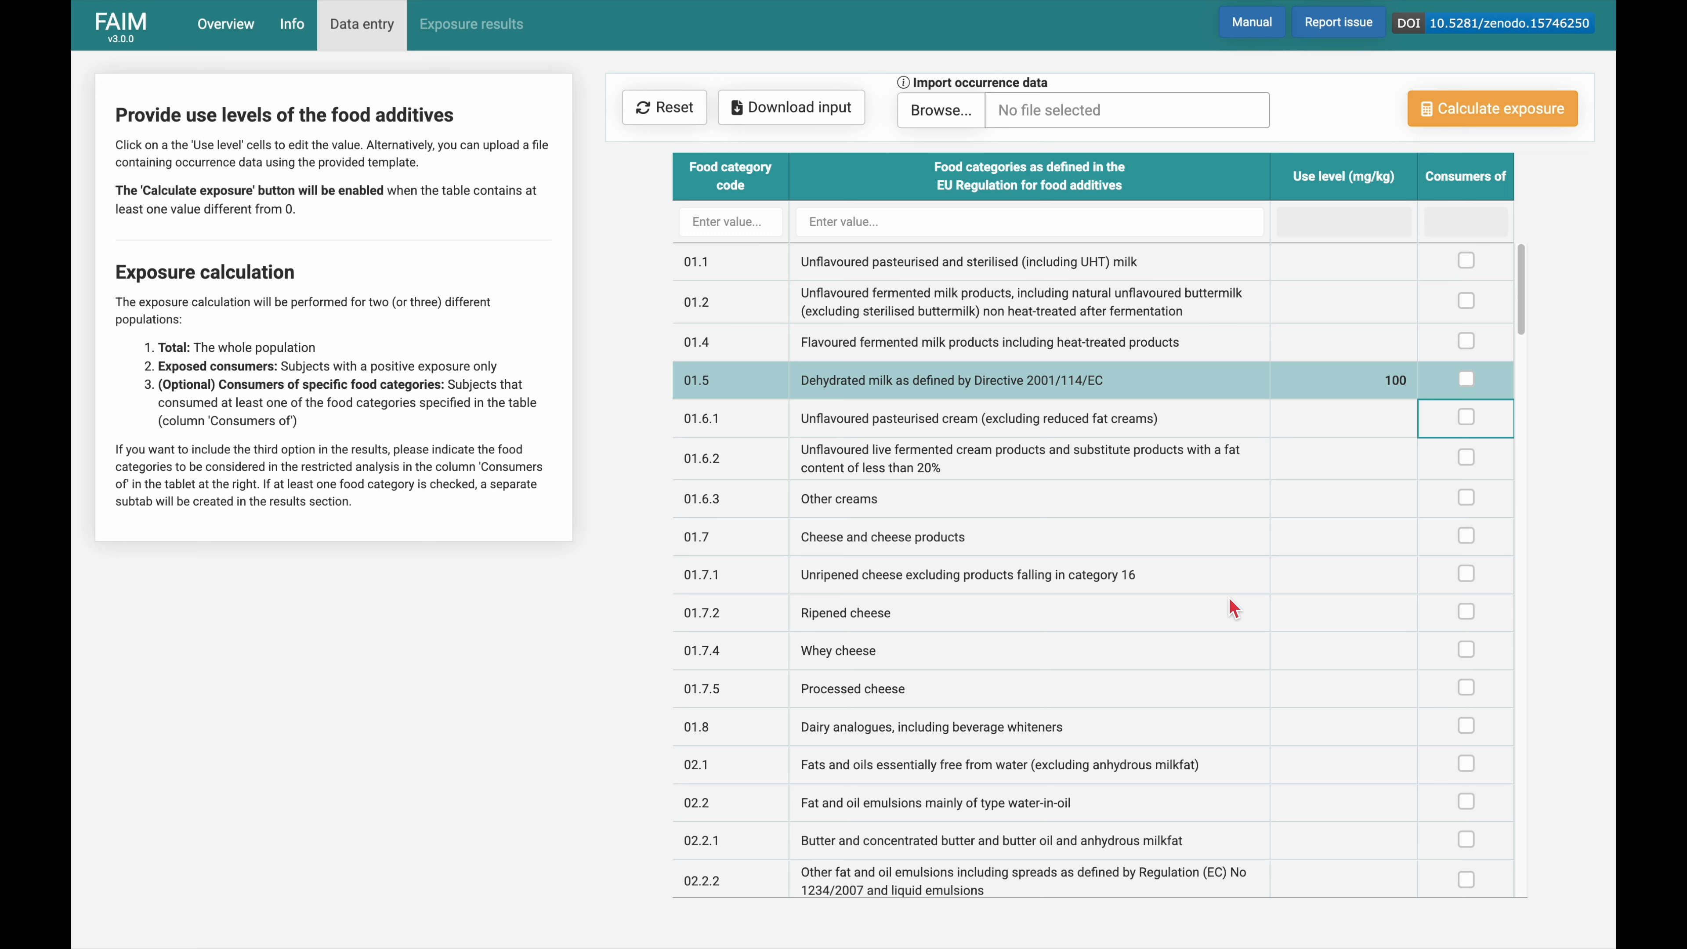
key(Up)
key(space)
key(Down)
key(Up)
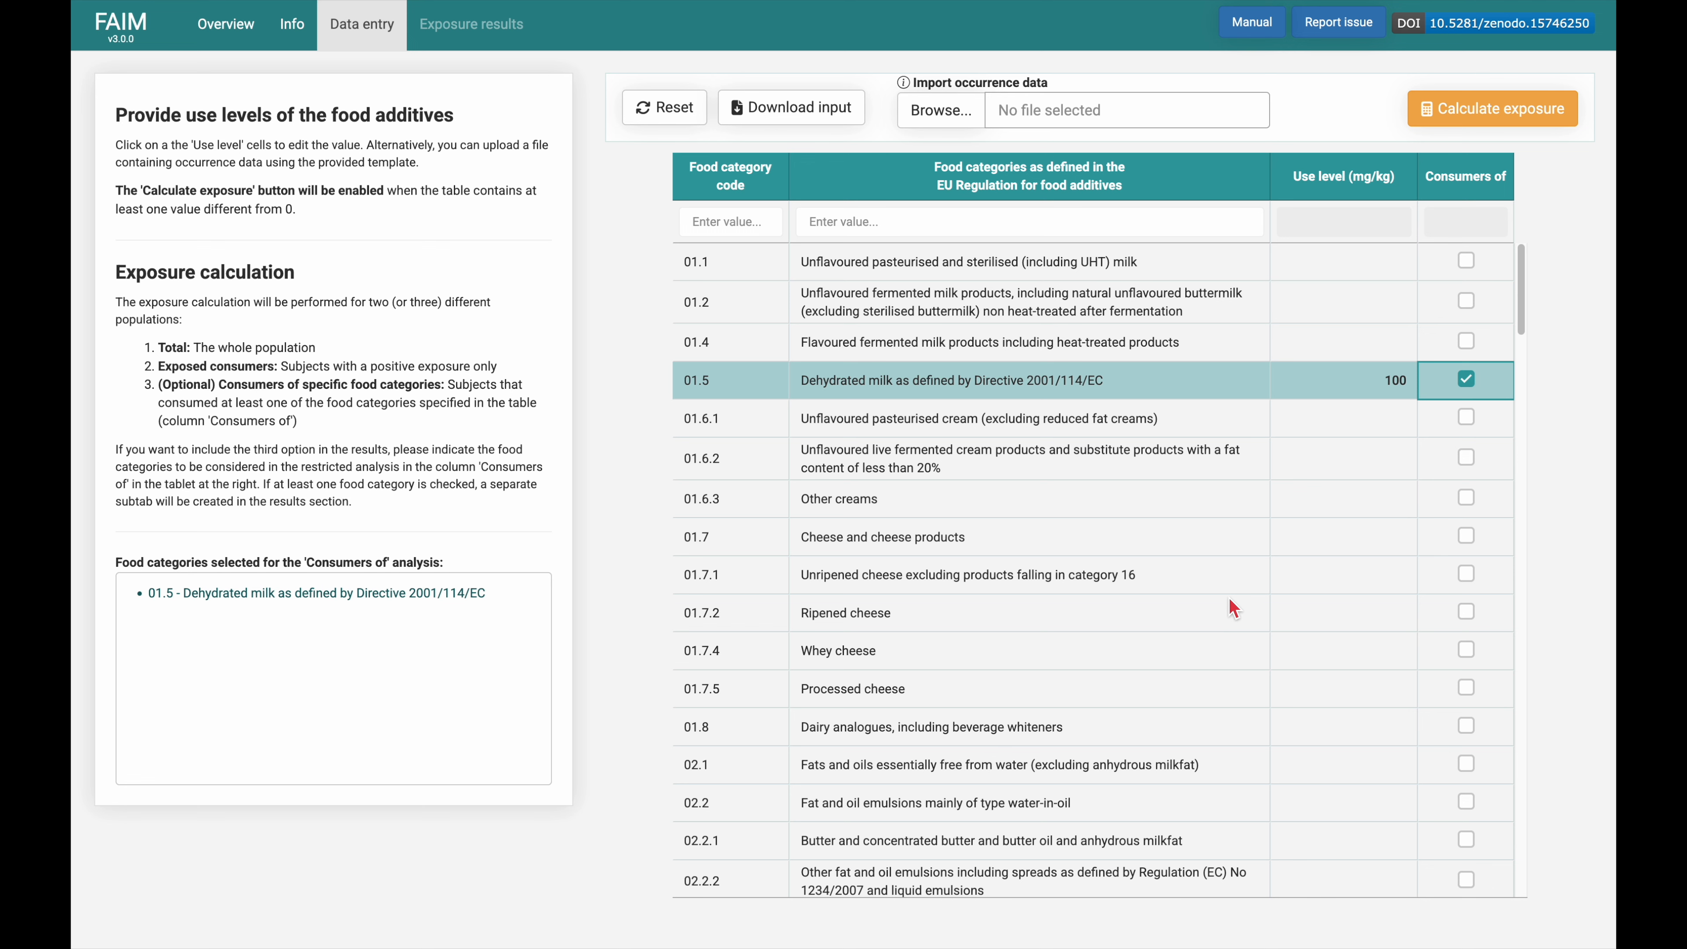
key(space)
key(Down)
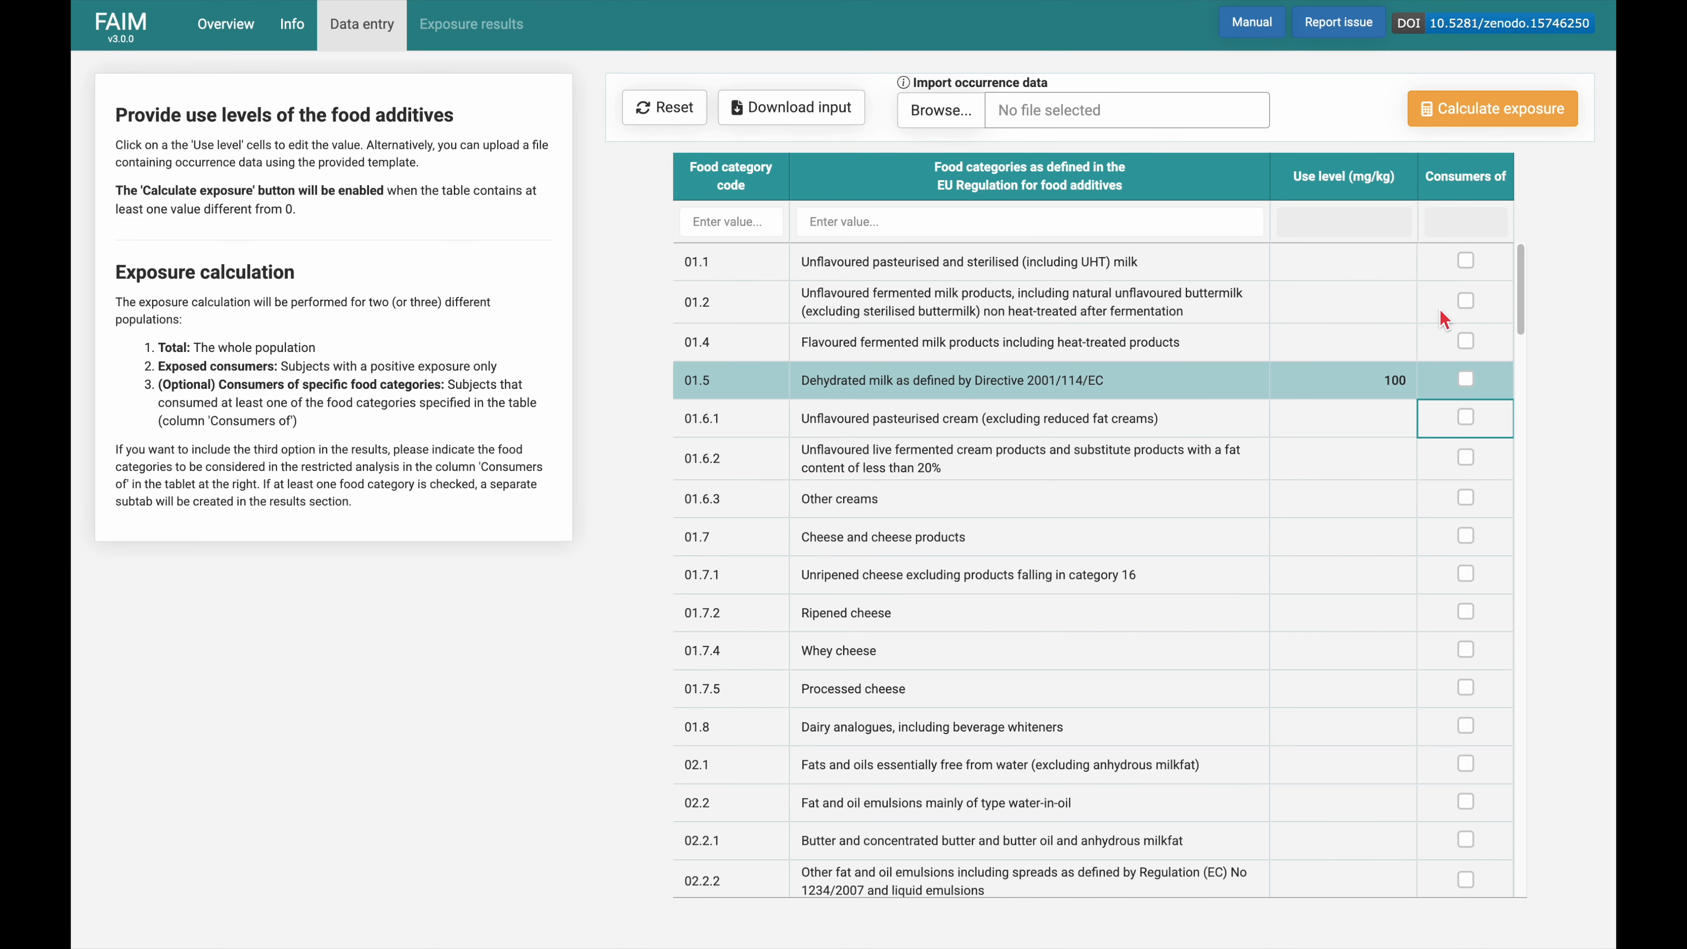
- Filter the food categories by the name "Unprocessed"
click(1525, 277)
mouse_move(1524, 277)
mouse_down()
mouse_move(1527, 530)
mouse_move(1522, 266)
mouse_up()
click(856, 222)
text(Un)
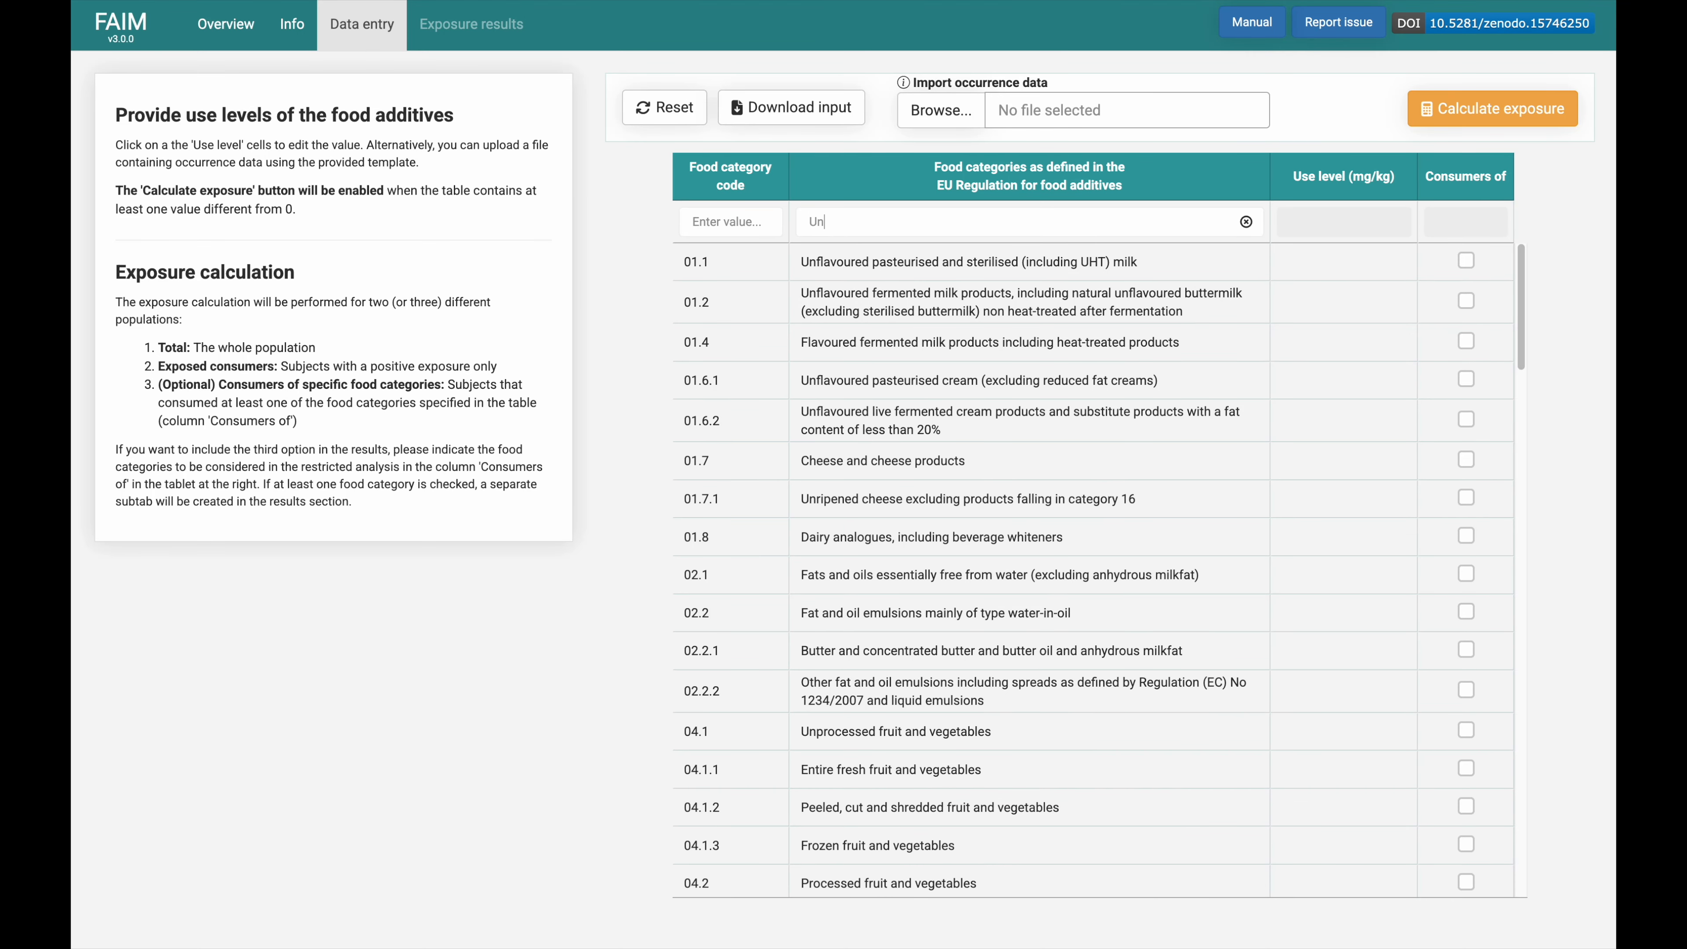
text(processed)
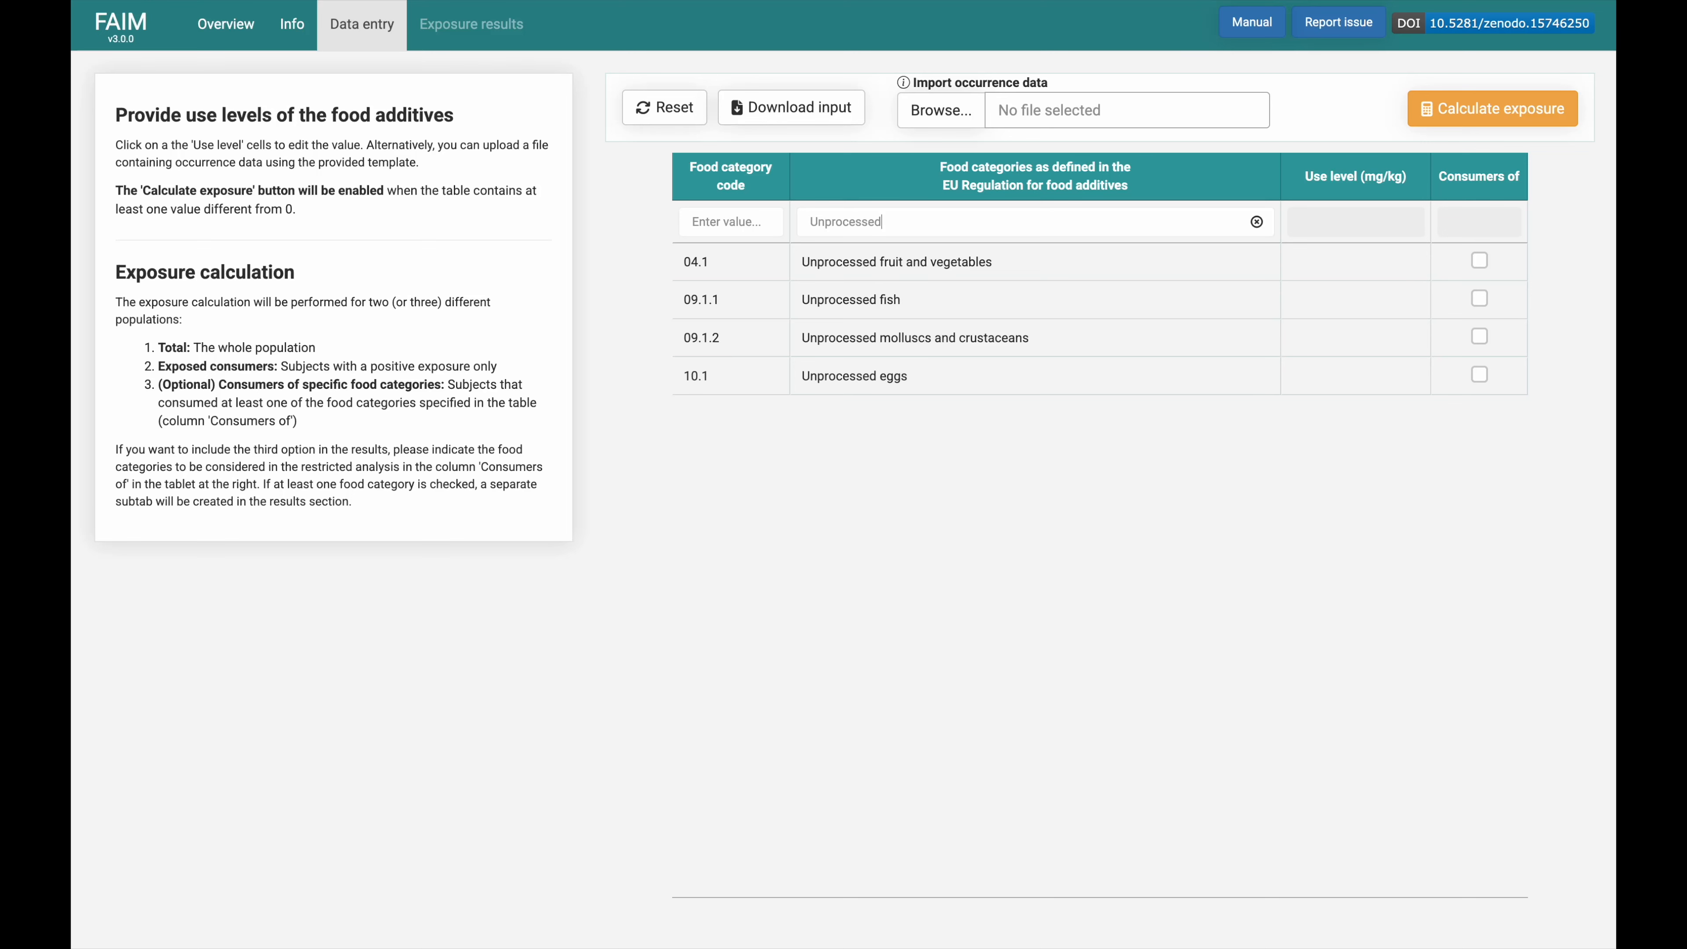
- Replace the food category name filter with "Chocolate"
key(BackSpace)
key(BackSpace)
key(BackSpace)
key(BackSpace)
key(BackSpace)
key(BackSpace)
key(BackSpace)
key(BackSpace)
key(BackSpace)
key(BackSpace)
key(BackSpace)
text(Chocolate)
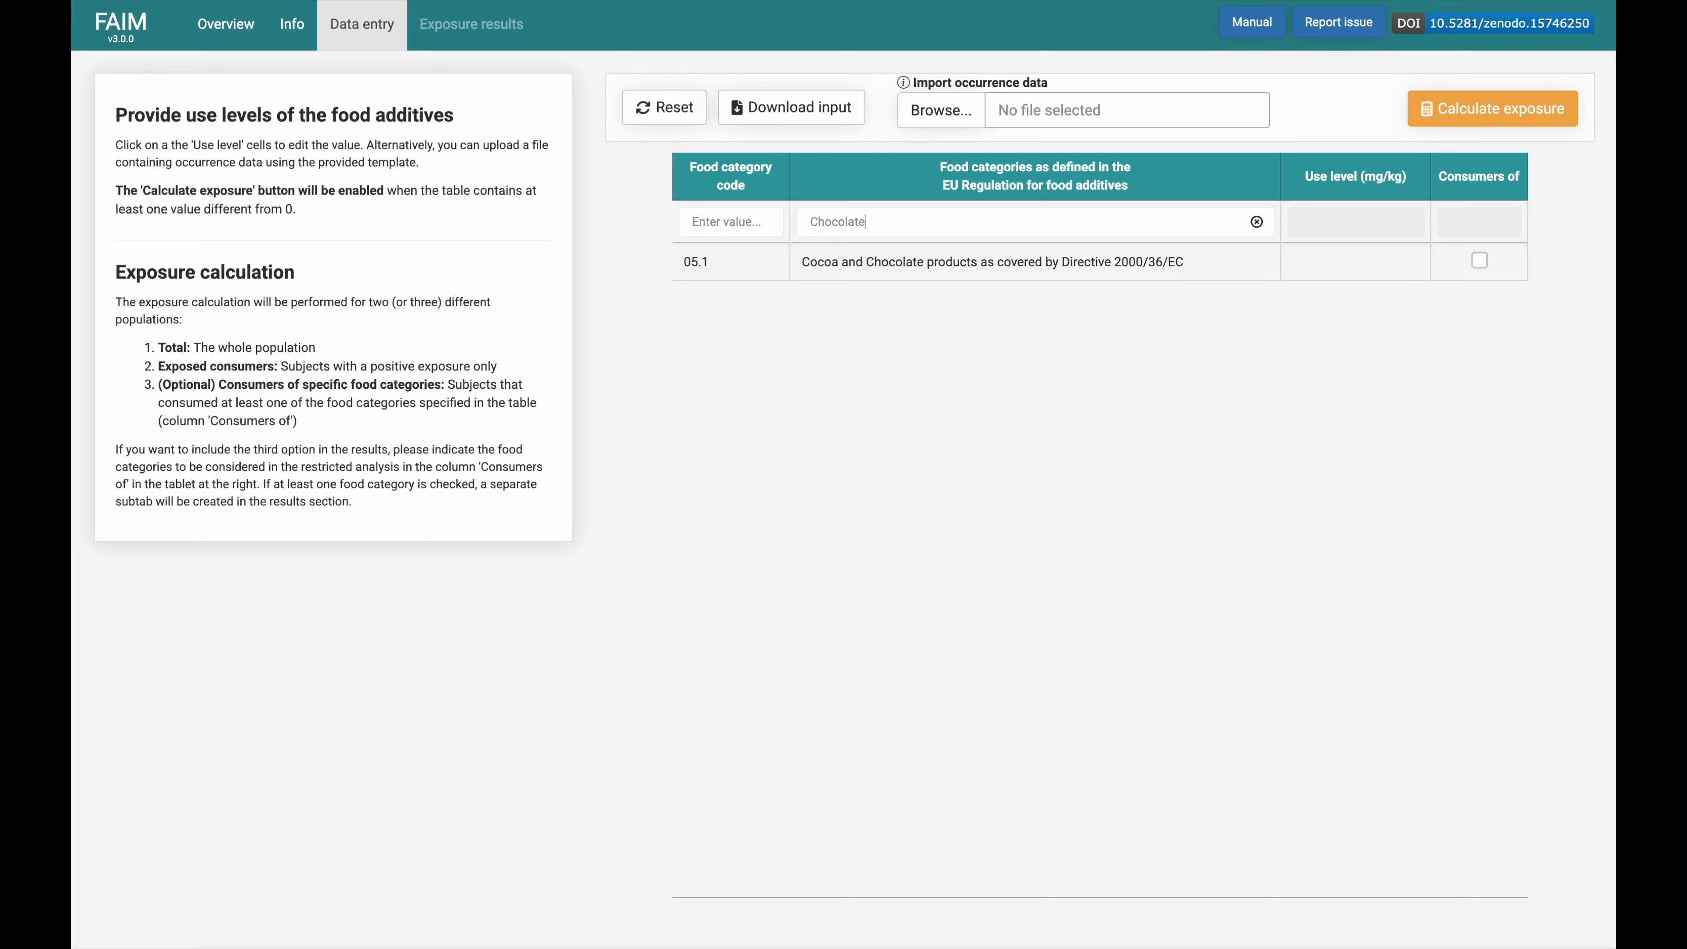
- Set the use level of category 05.1 (Cocoa and Chocolate products) to 10 mg/kg and clear the name filter
click(1370, 276)
text(10)
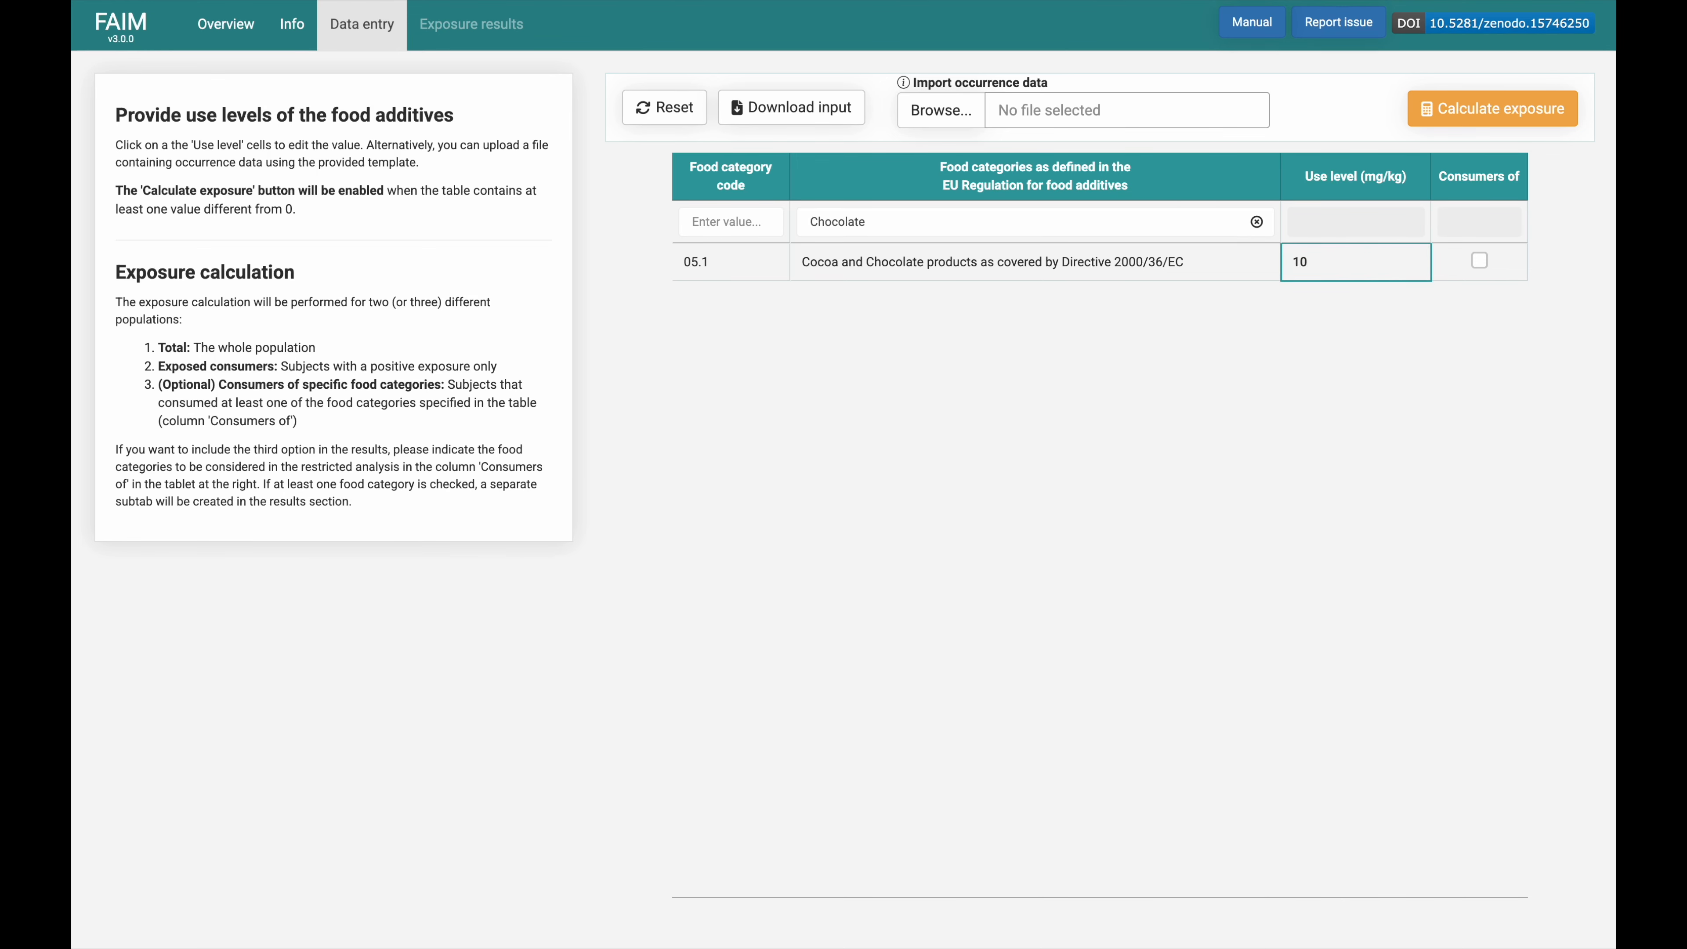
key(Return)
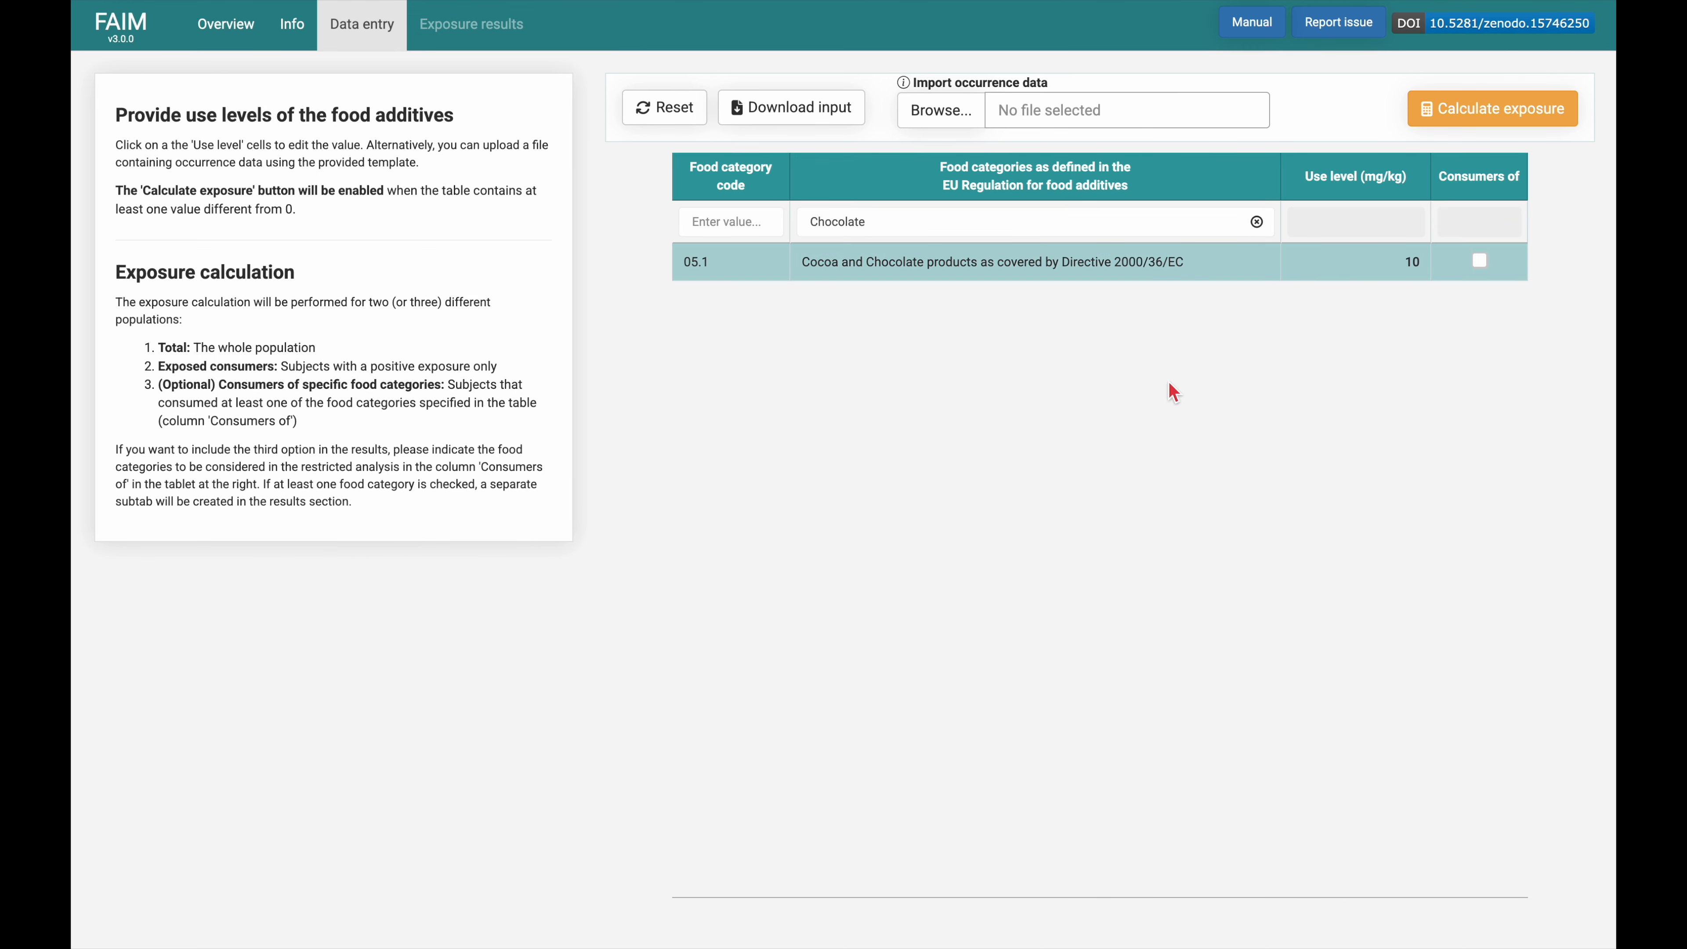
click(1257, 222)
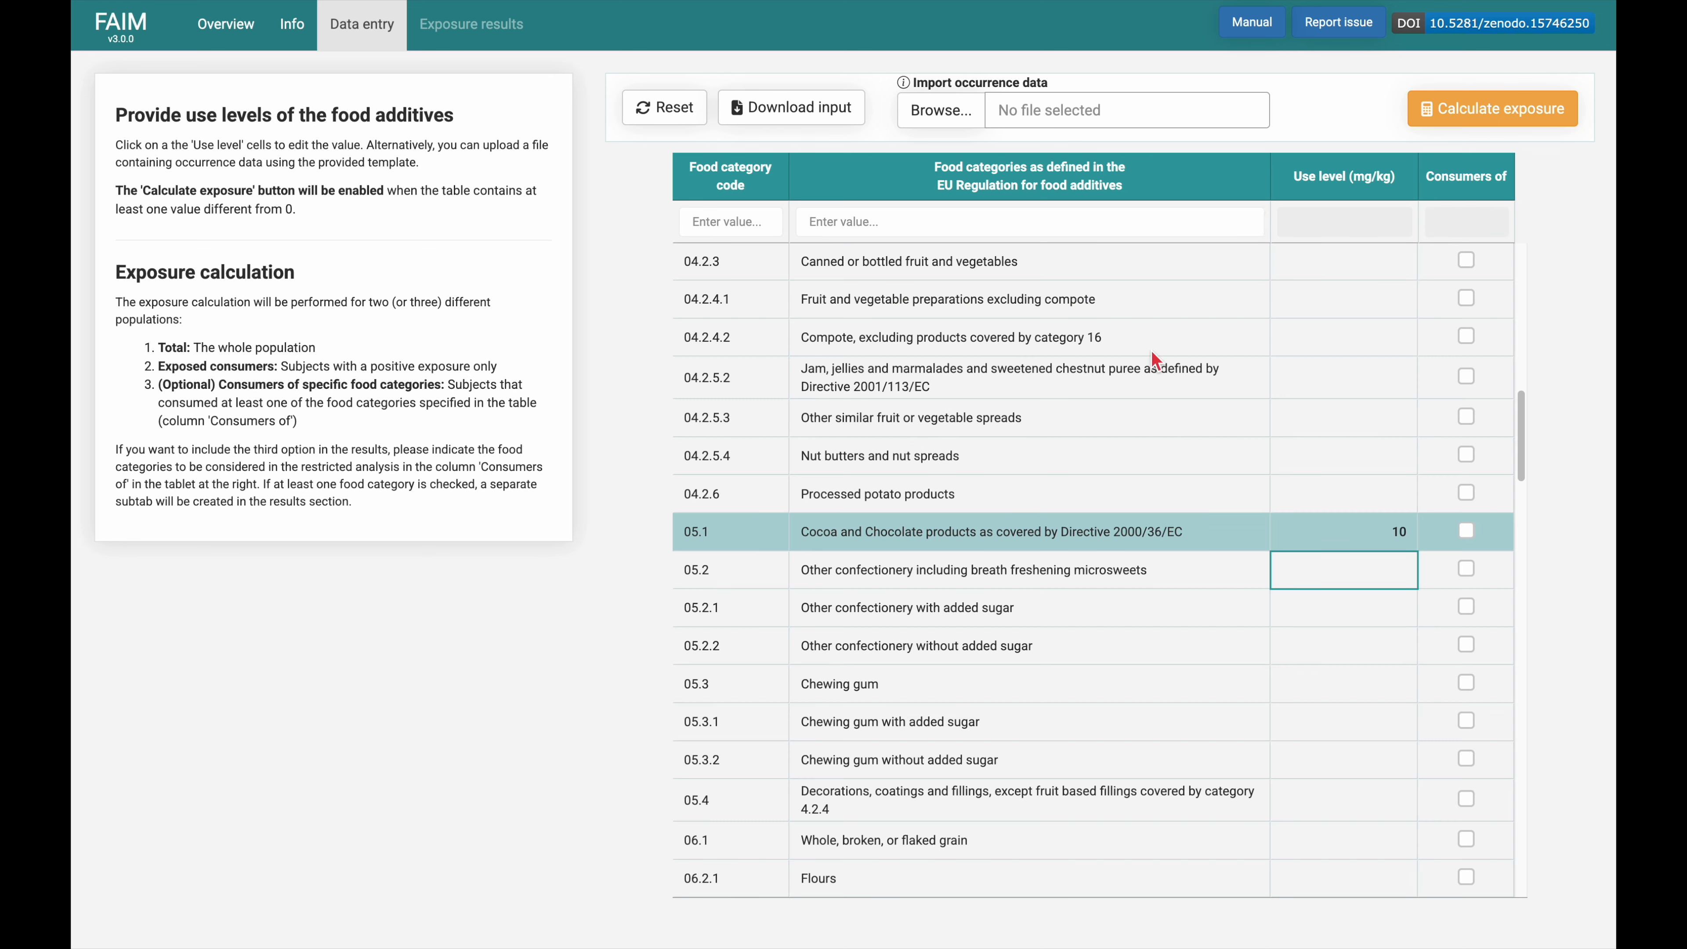
- Filter the category codes by 17 and set the use level of category 17.2 (liquid food supplements) to 10 mg/kg
scroll(1084, 362, up, 12)
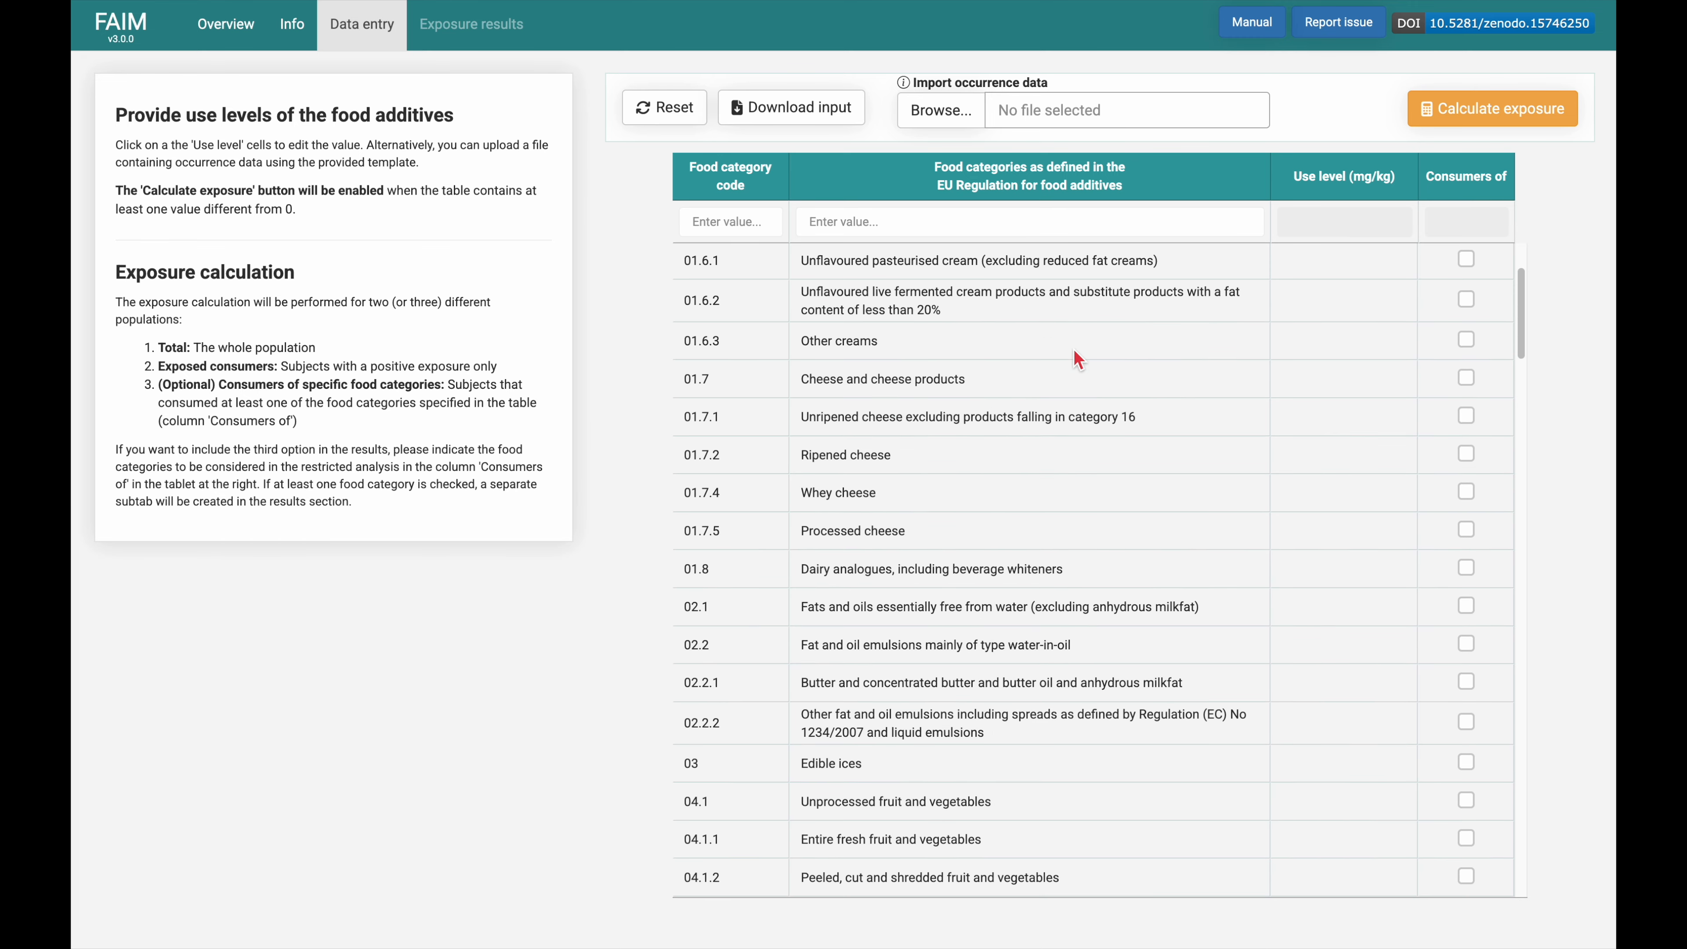
click(740, 225)
text(17)
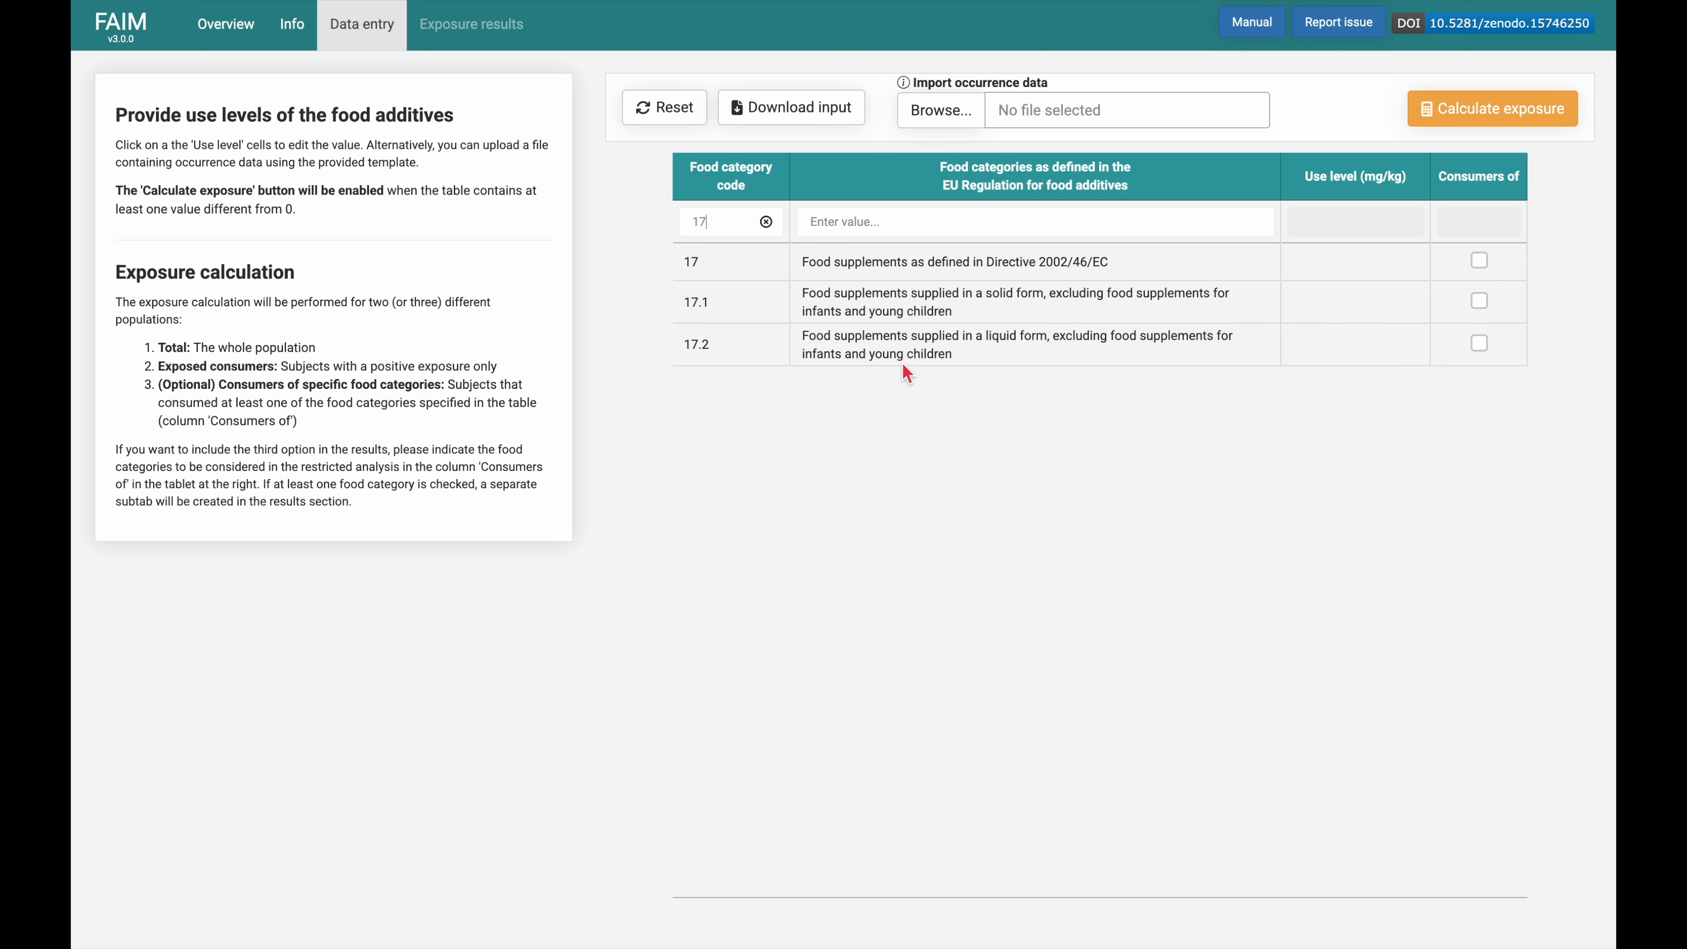
click(1346, 353)
text(10)
key(Return)
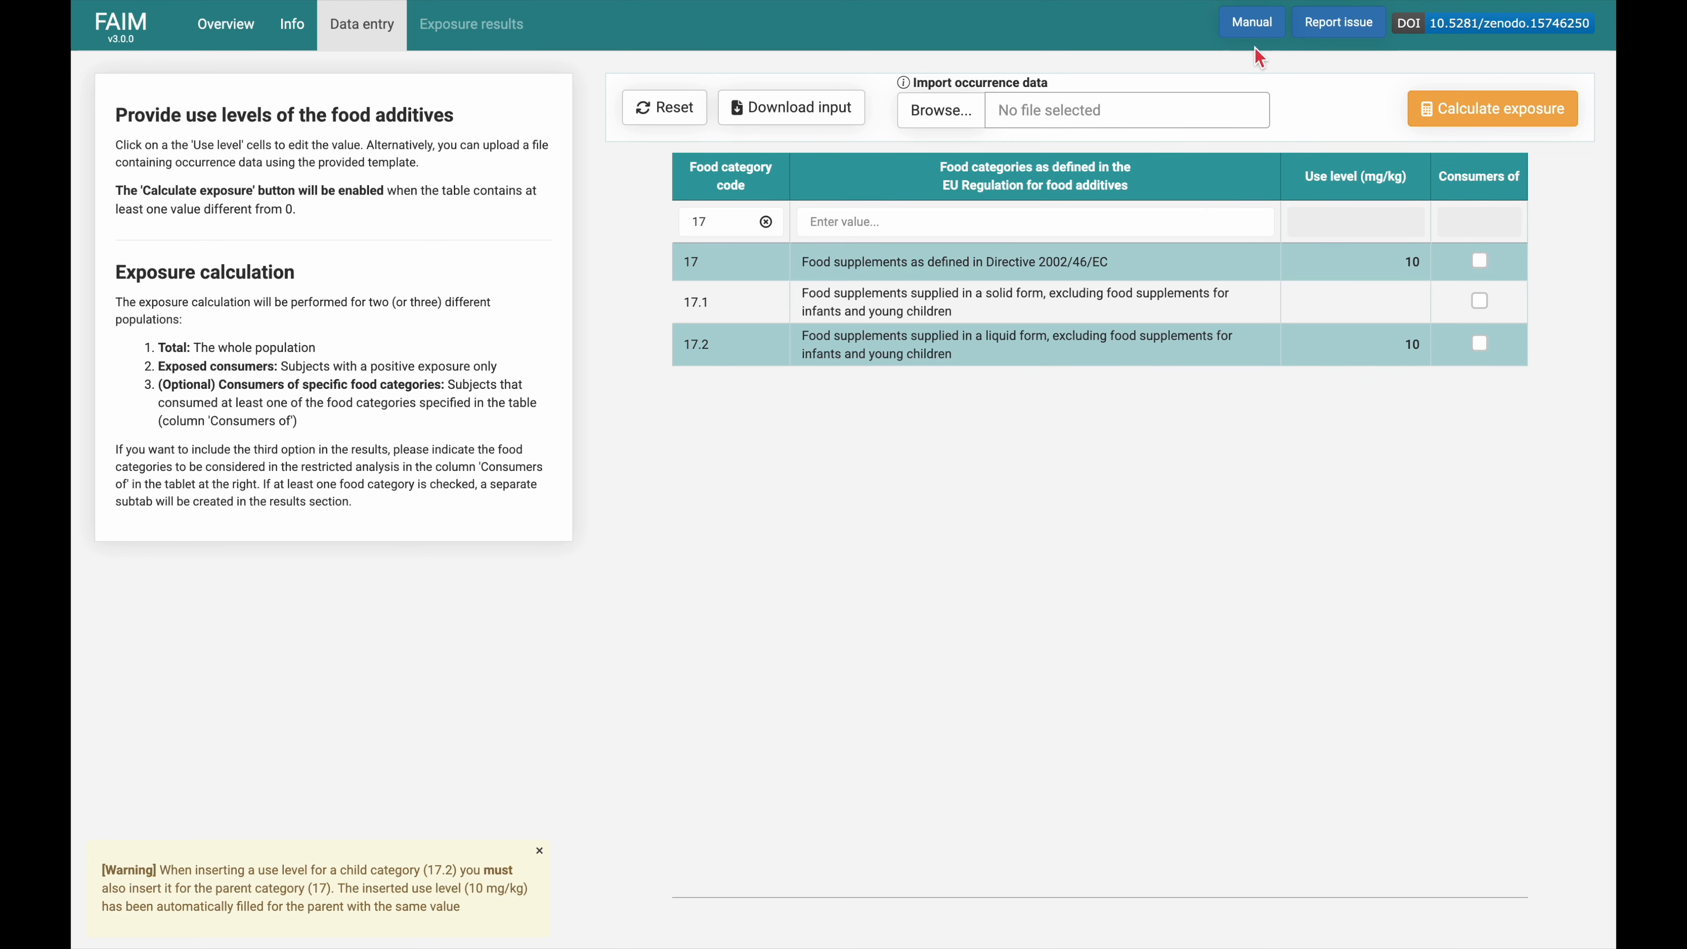
- Include category 17.2 in the 'Consumers of' analysis and clear the category code filter
click(1512, 349)
click(1482, 303)
click(1518, 351)
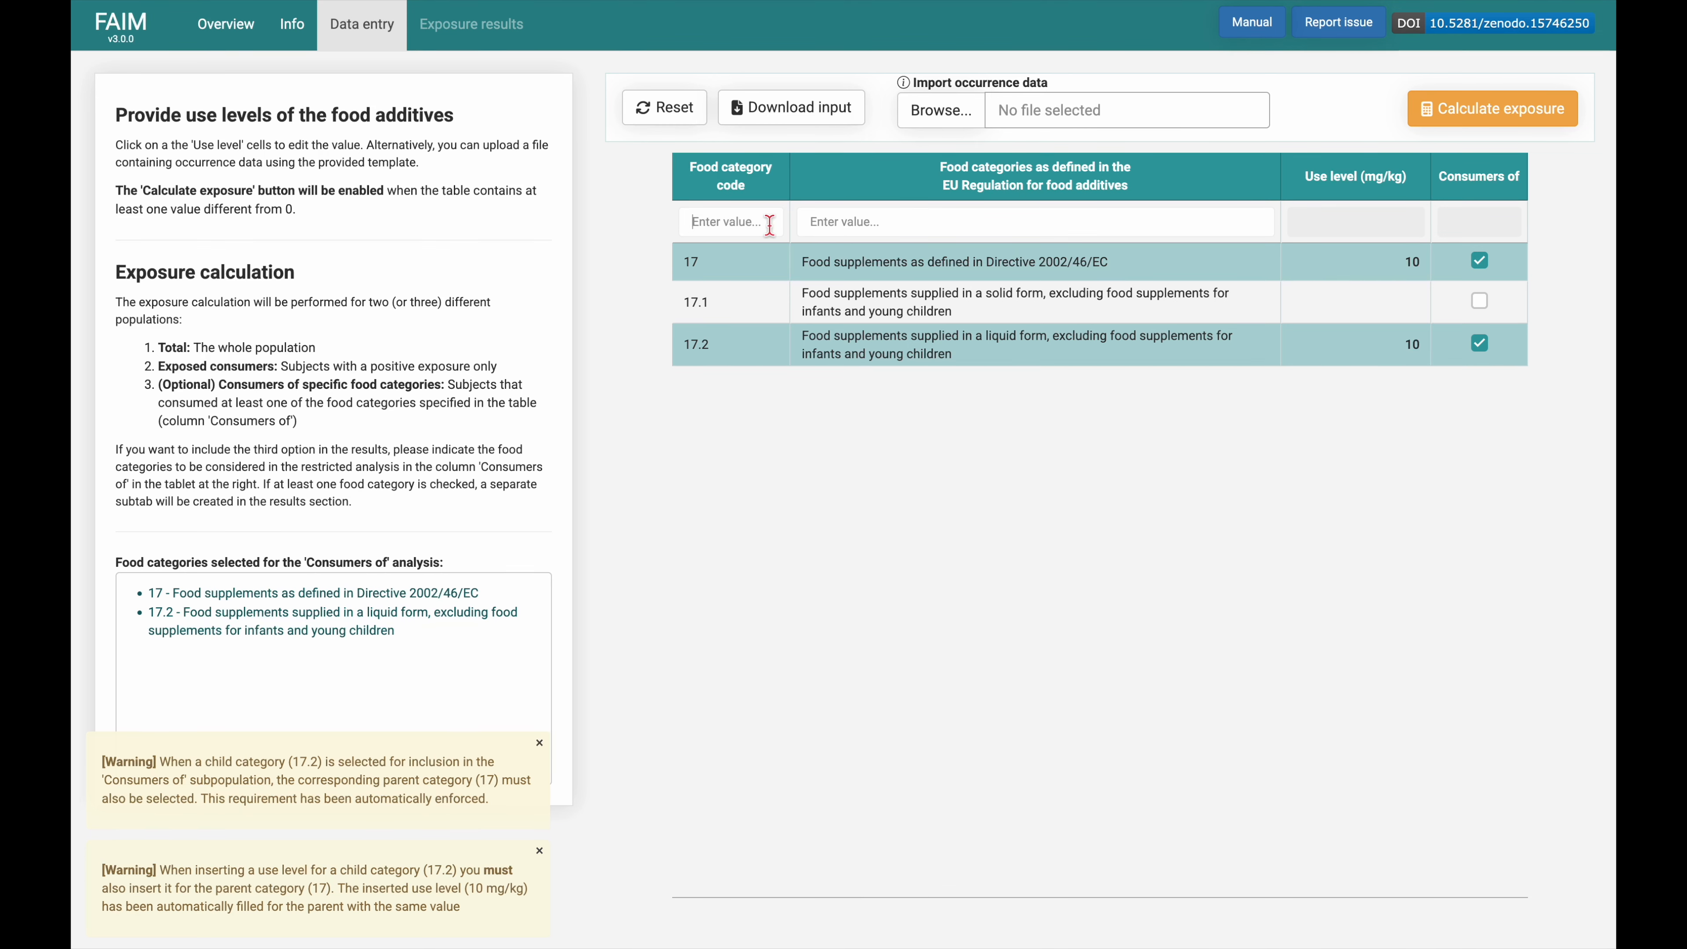
click(765, 222)
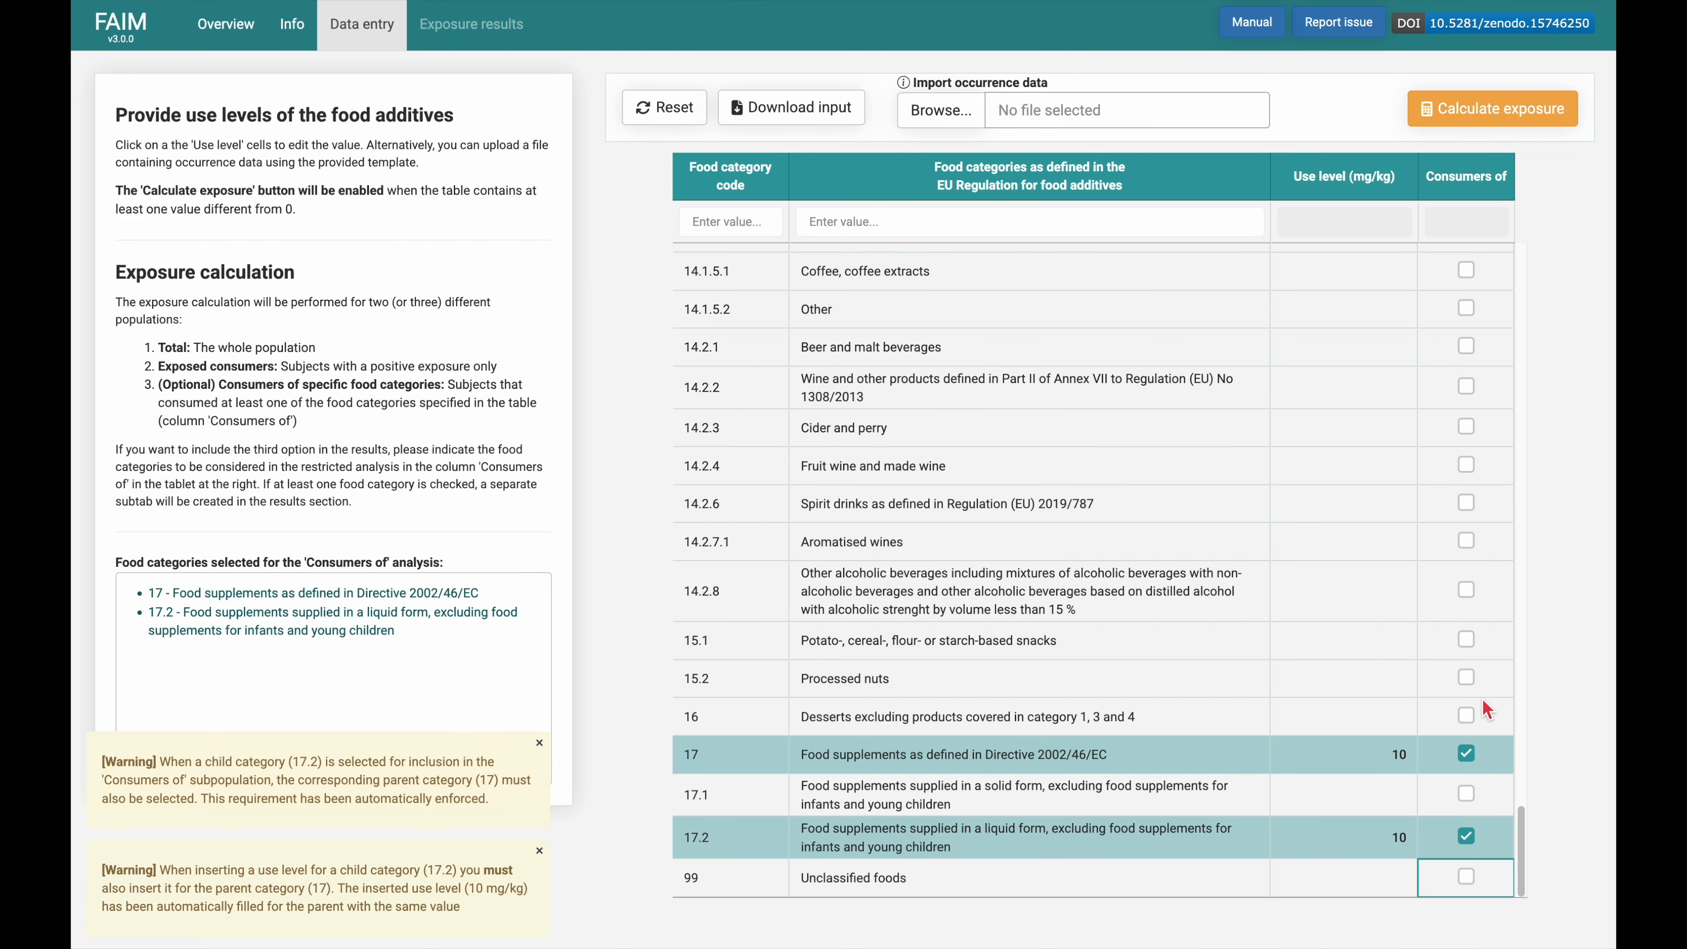
- Reset all occurrence data in the table and download the empty input template as an Excel file to Downloads
drag(1522, 847, 1536, 282)
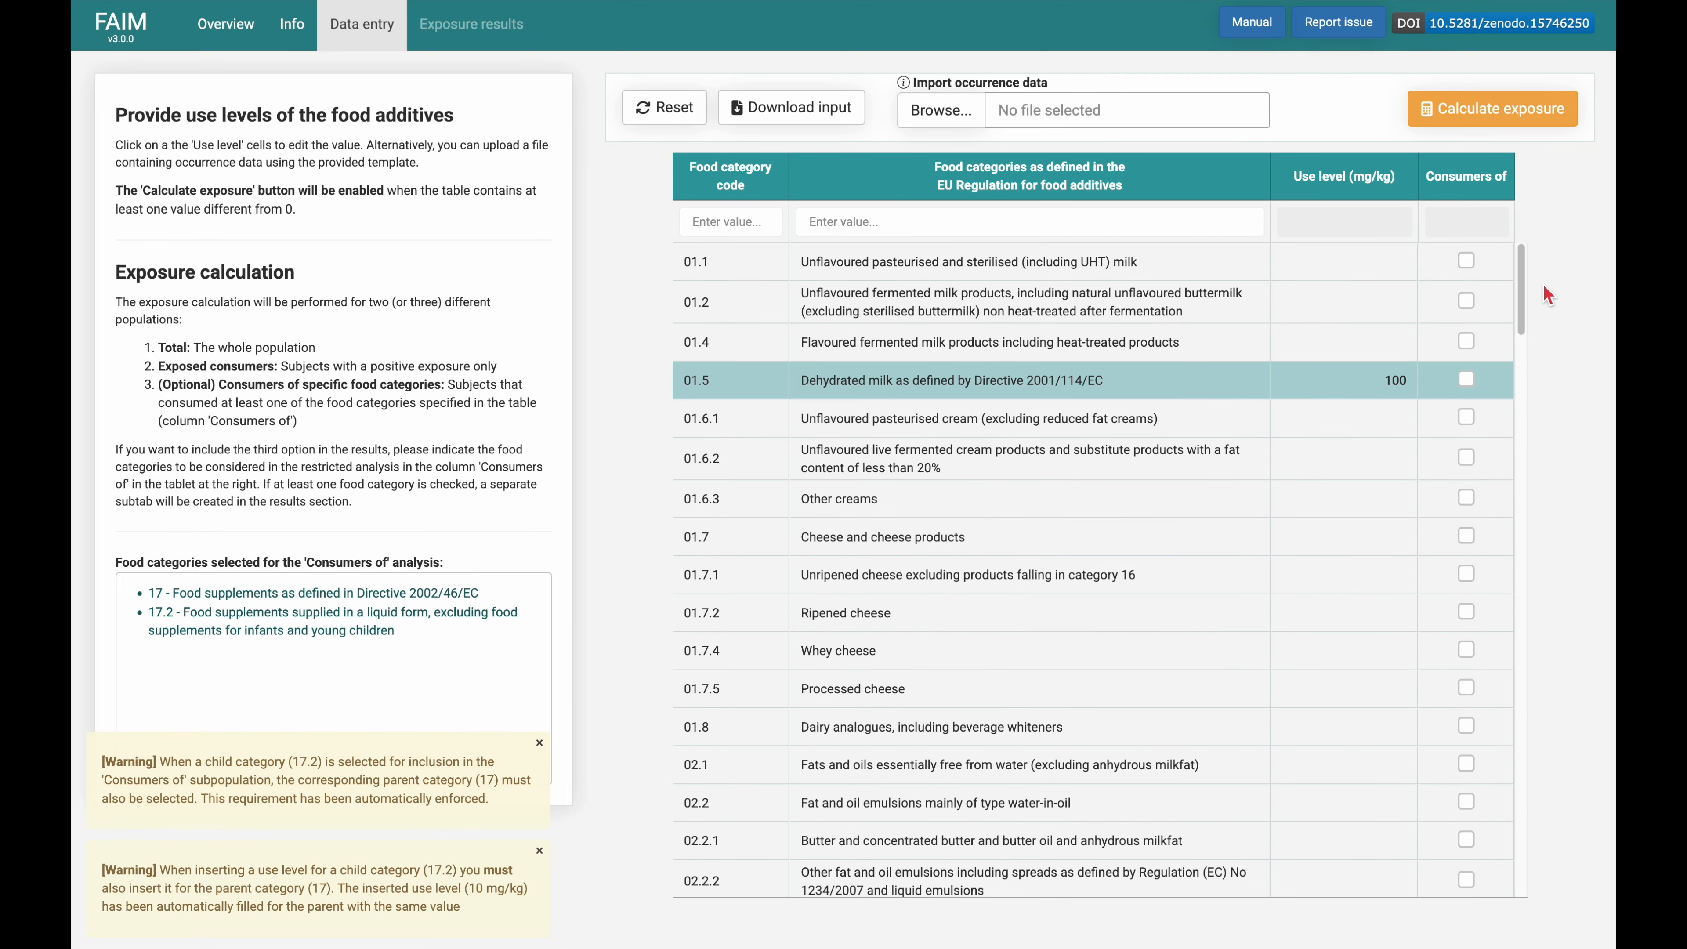
click(664, 108)
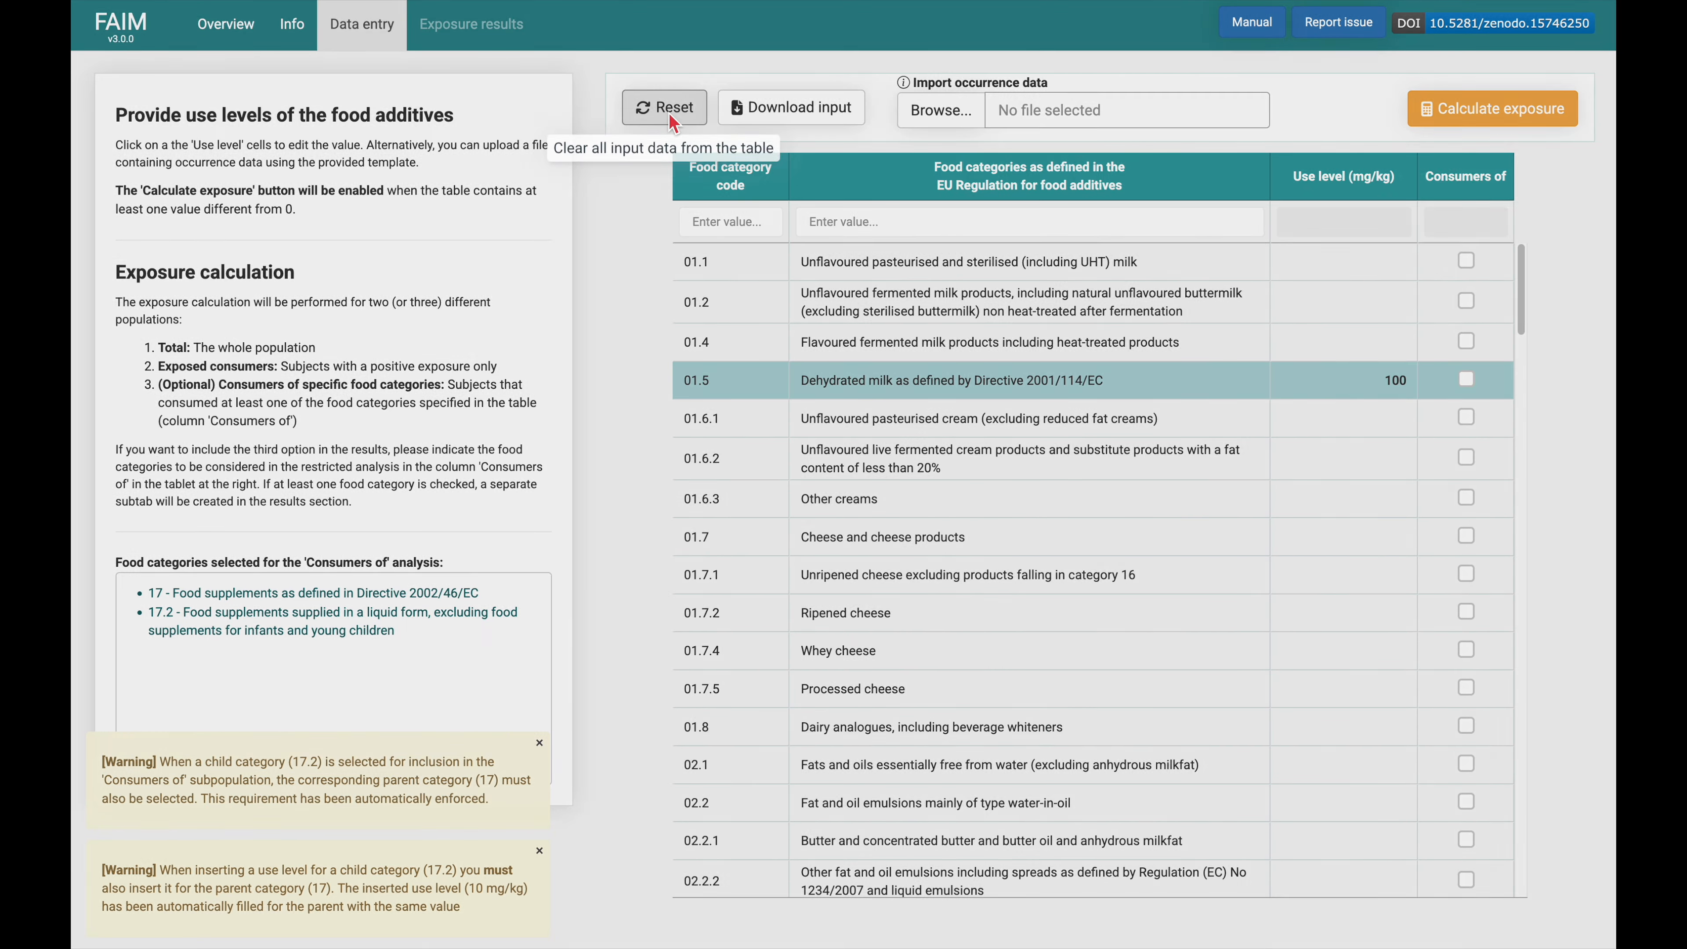
click(1093, 206)
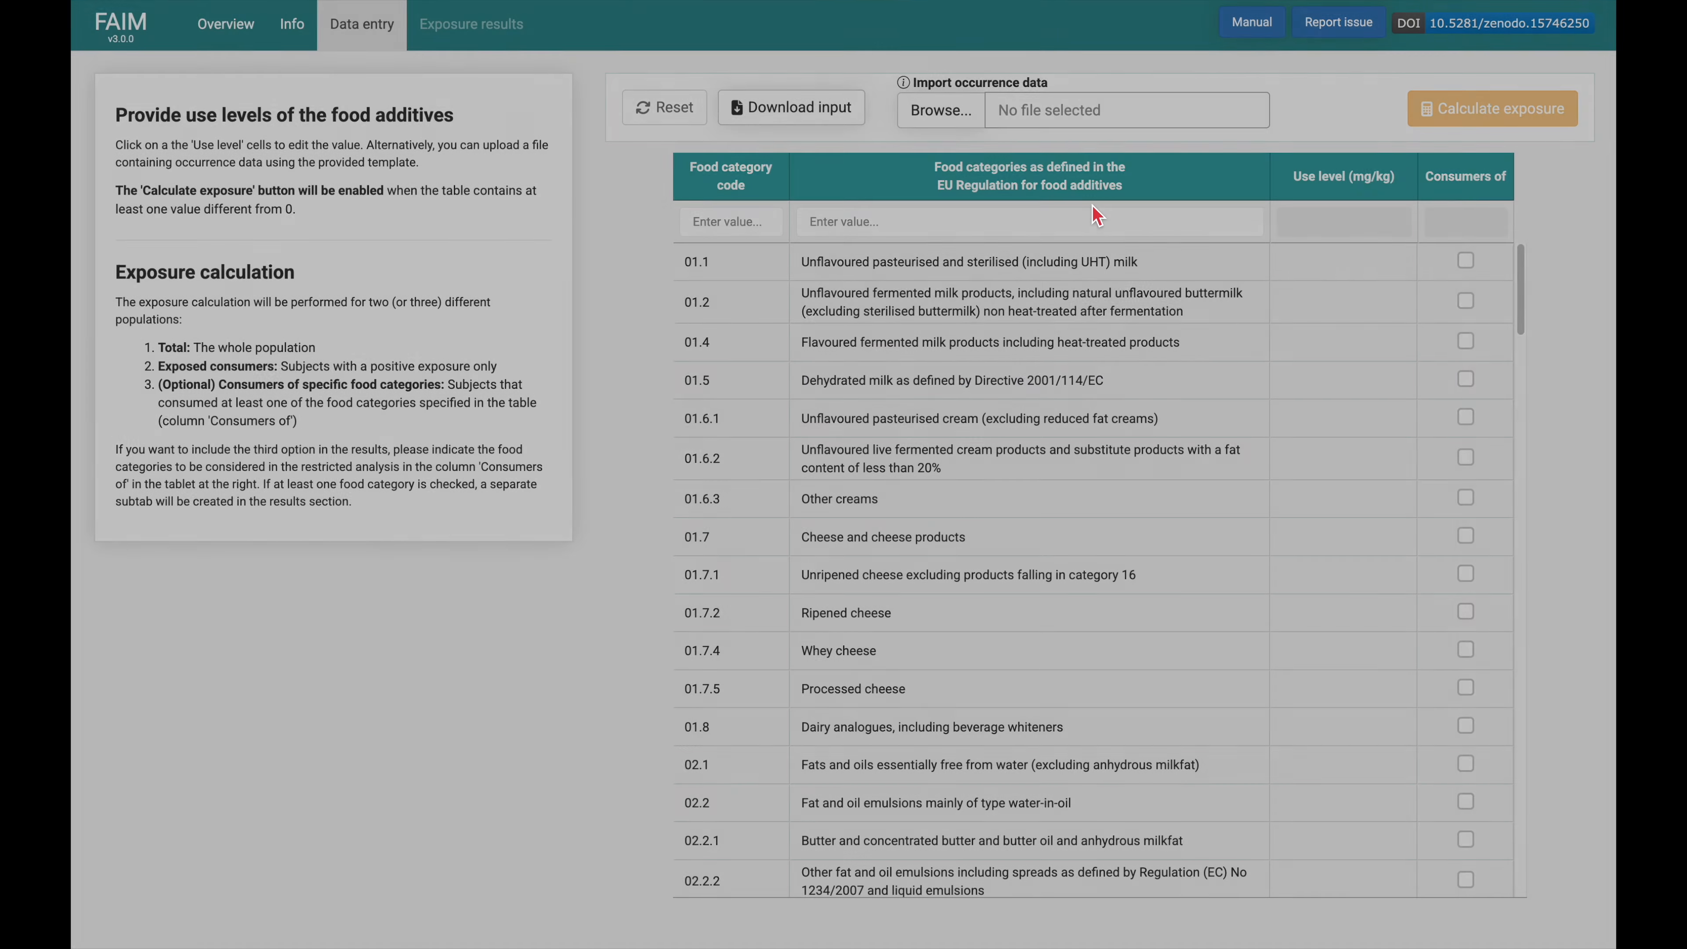
click(795, 116)
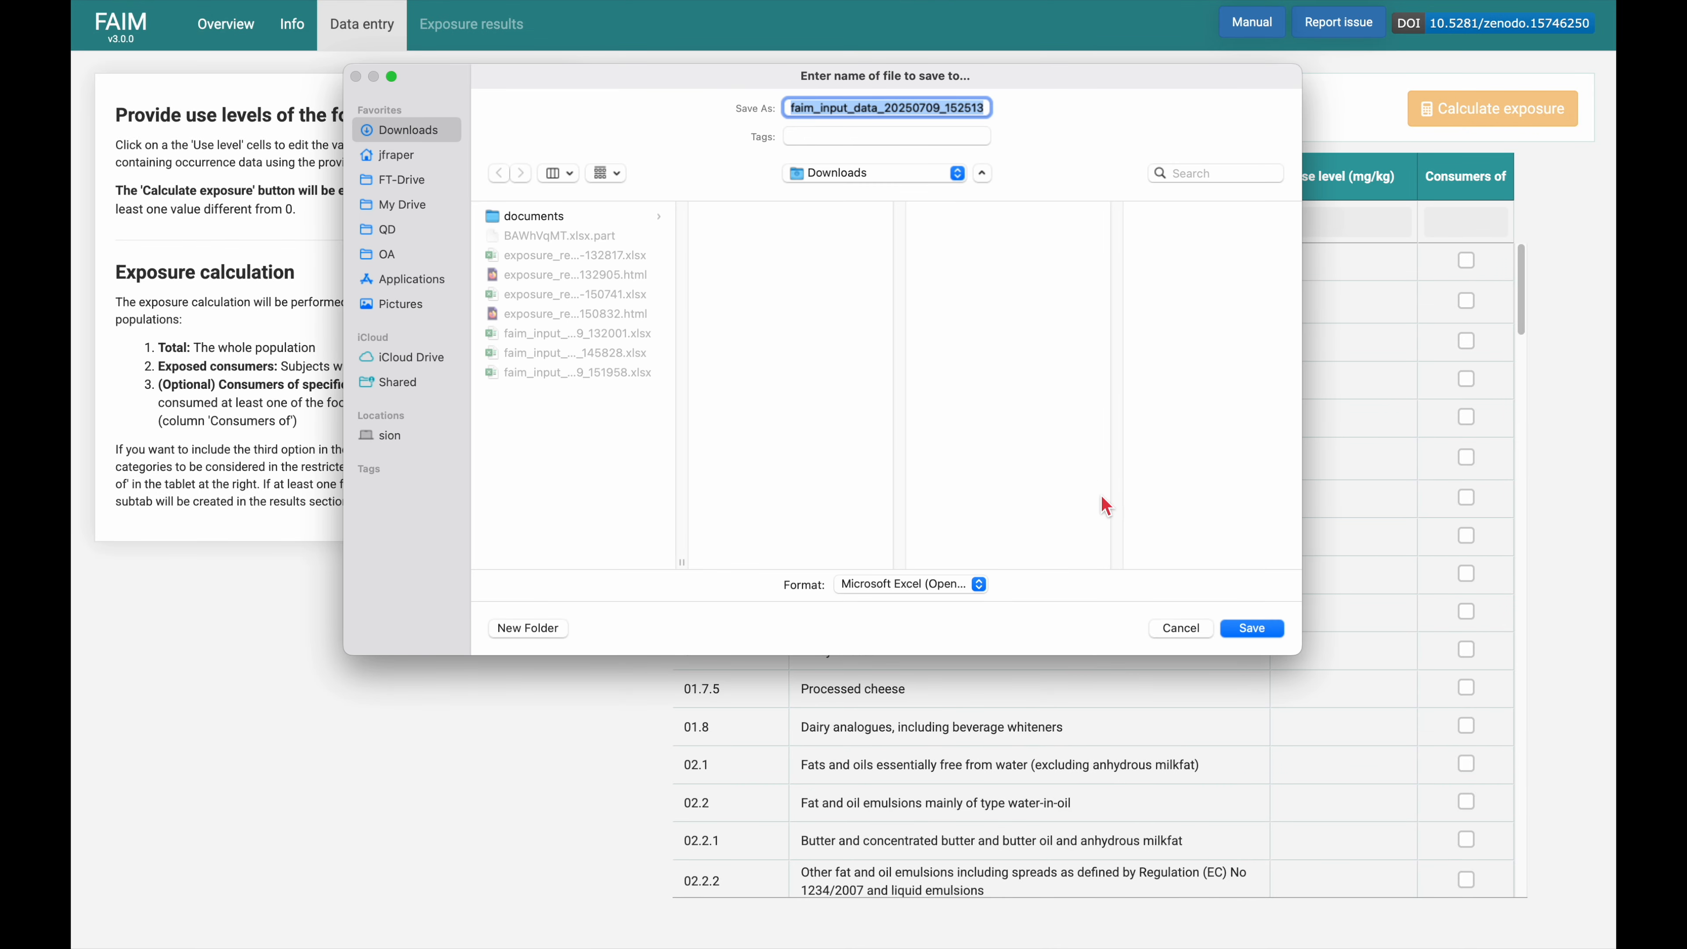
click(1249, 628)
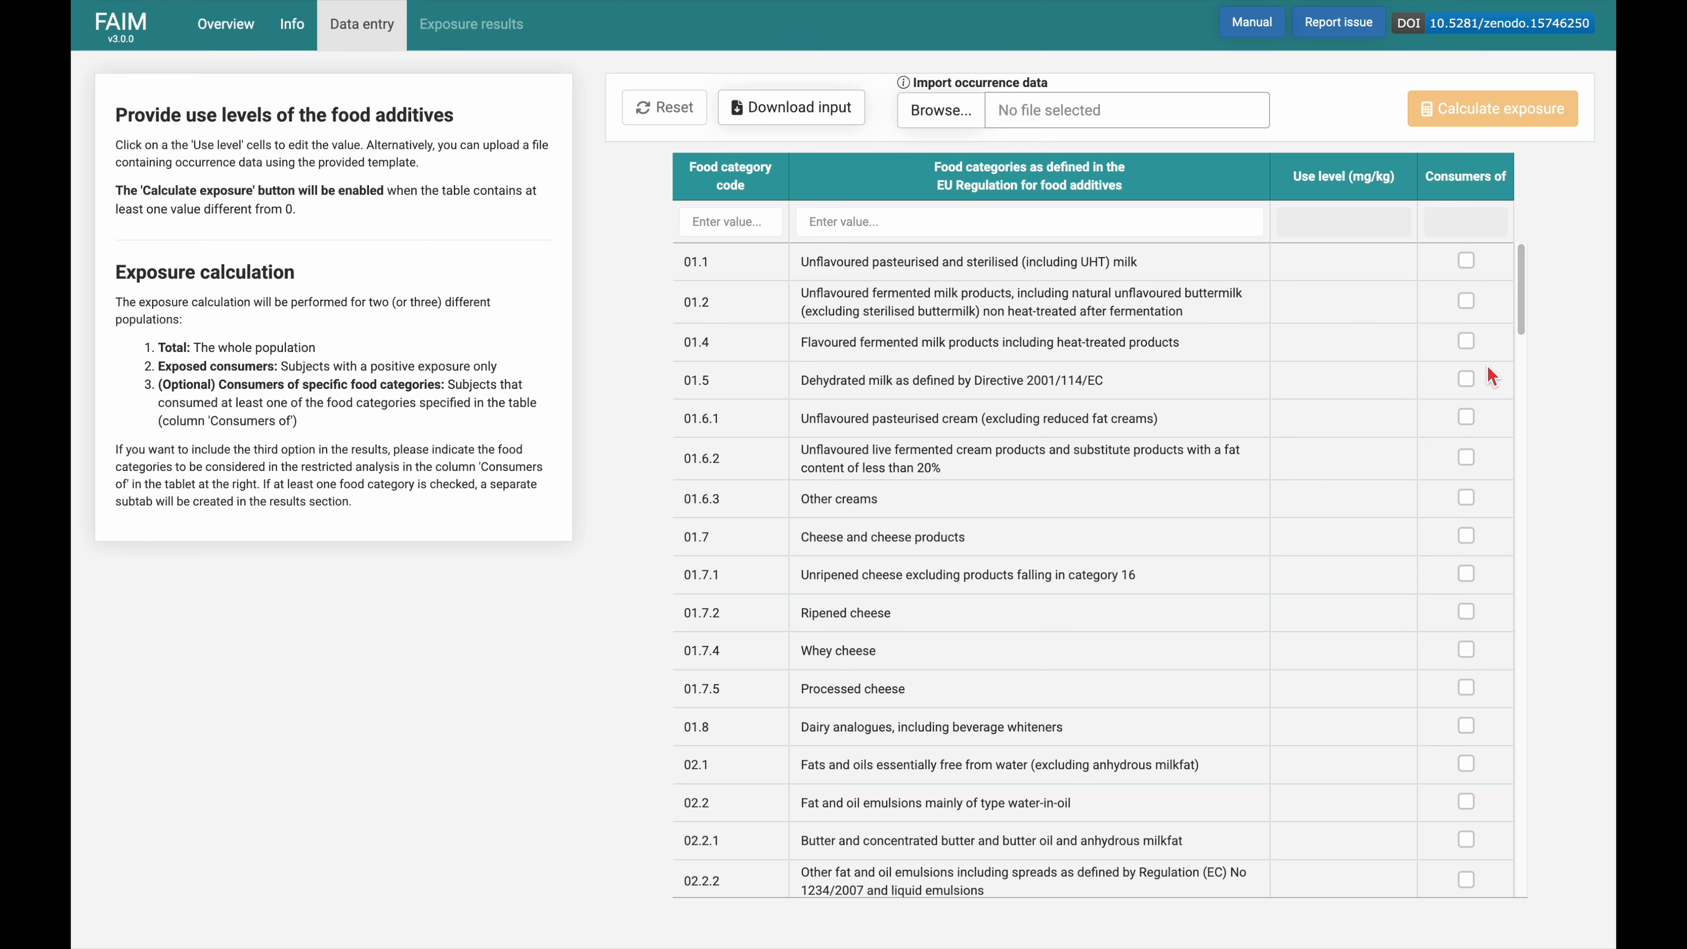
- Import the occurrence data from 01-faim_input_data_example.xlsx and look through the filled table
click(948, 115)
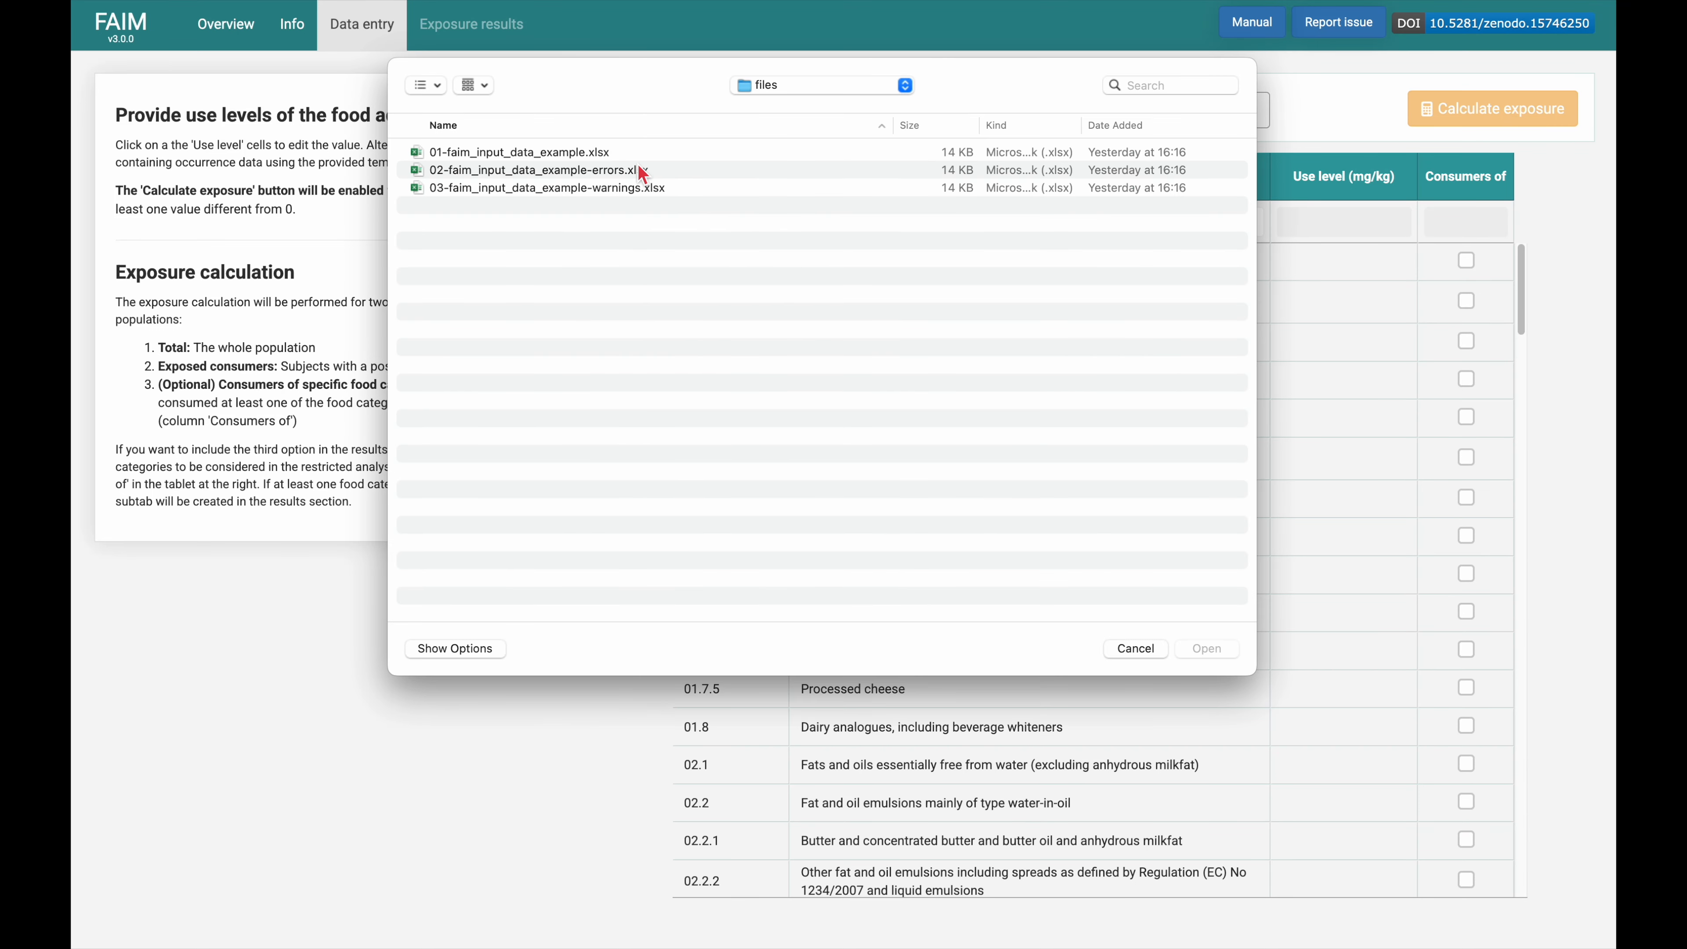
click(552, 156)
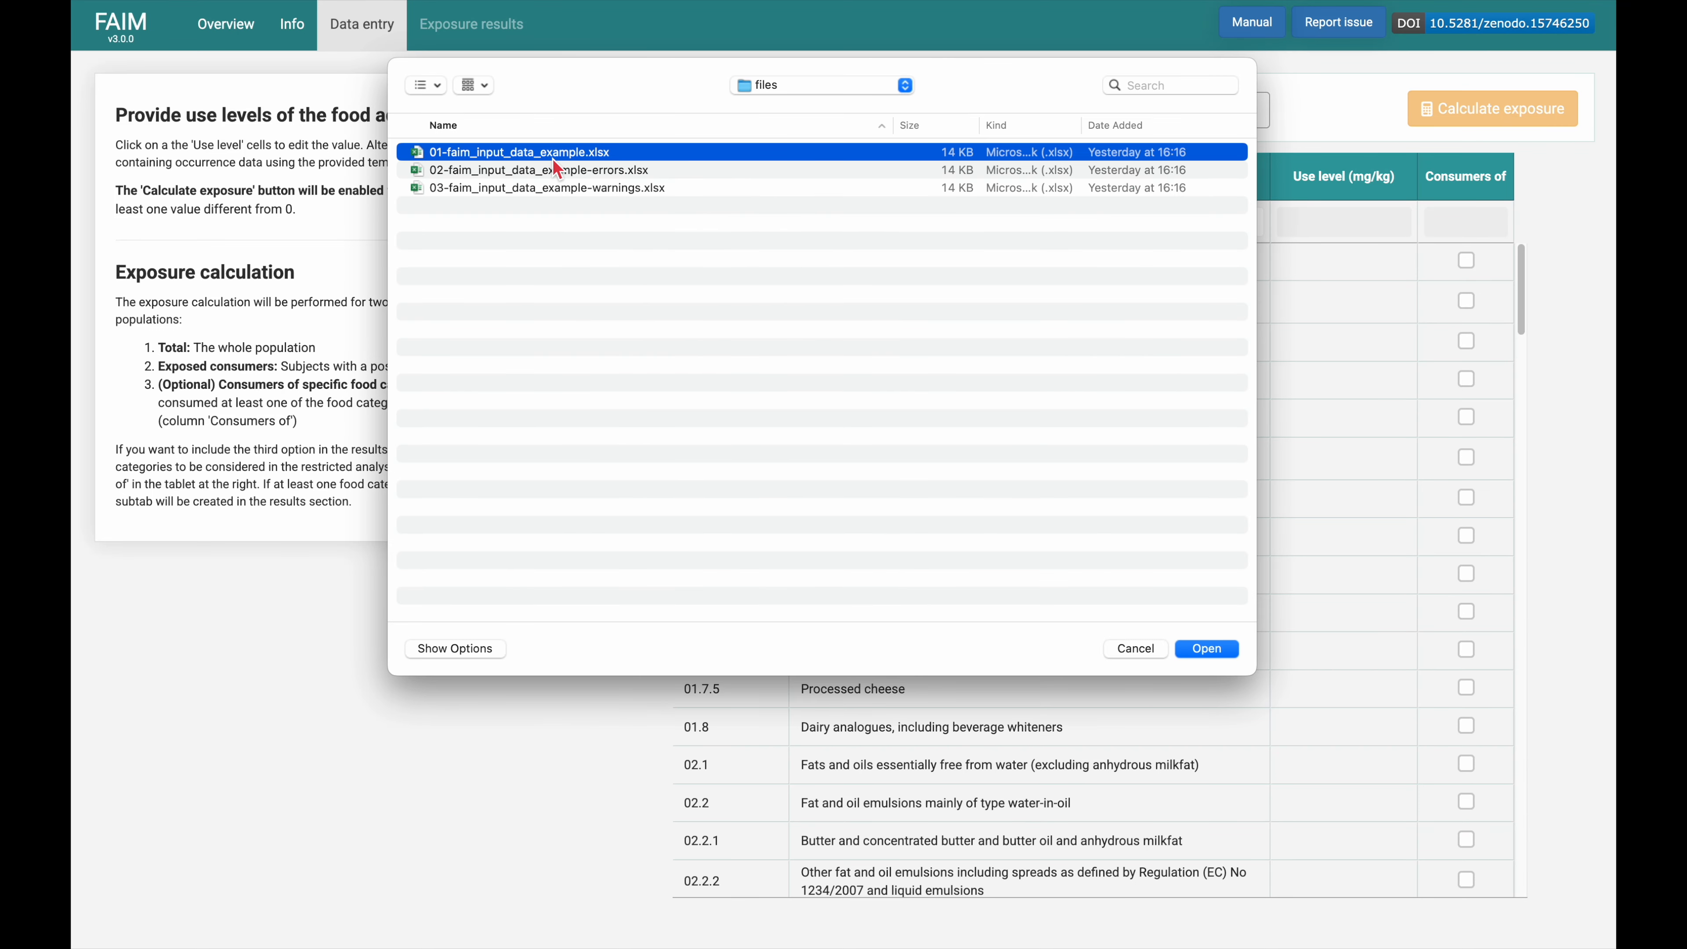
click(1205, 649)
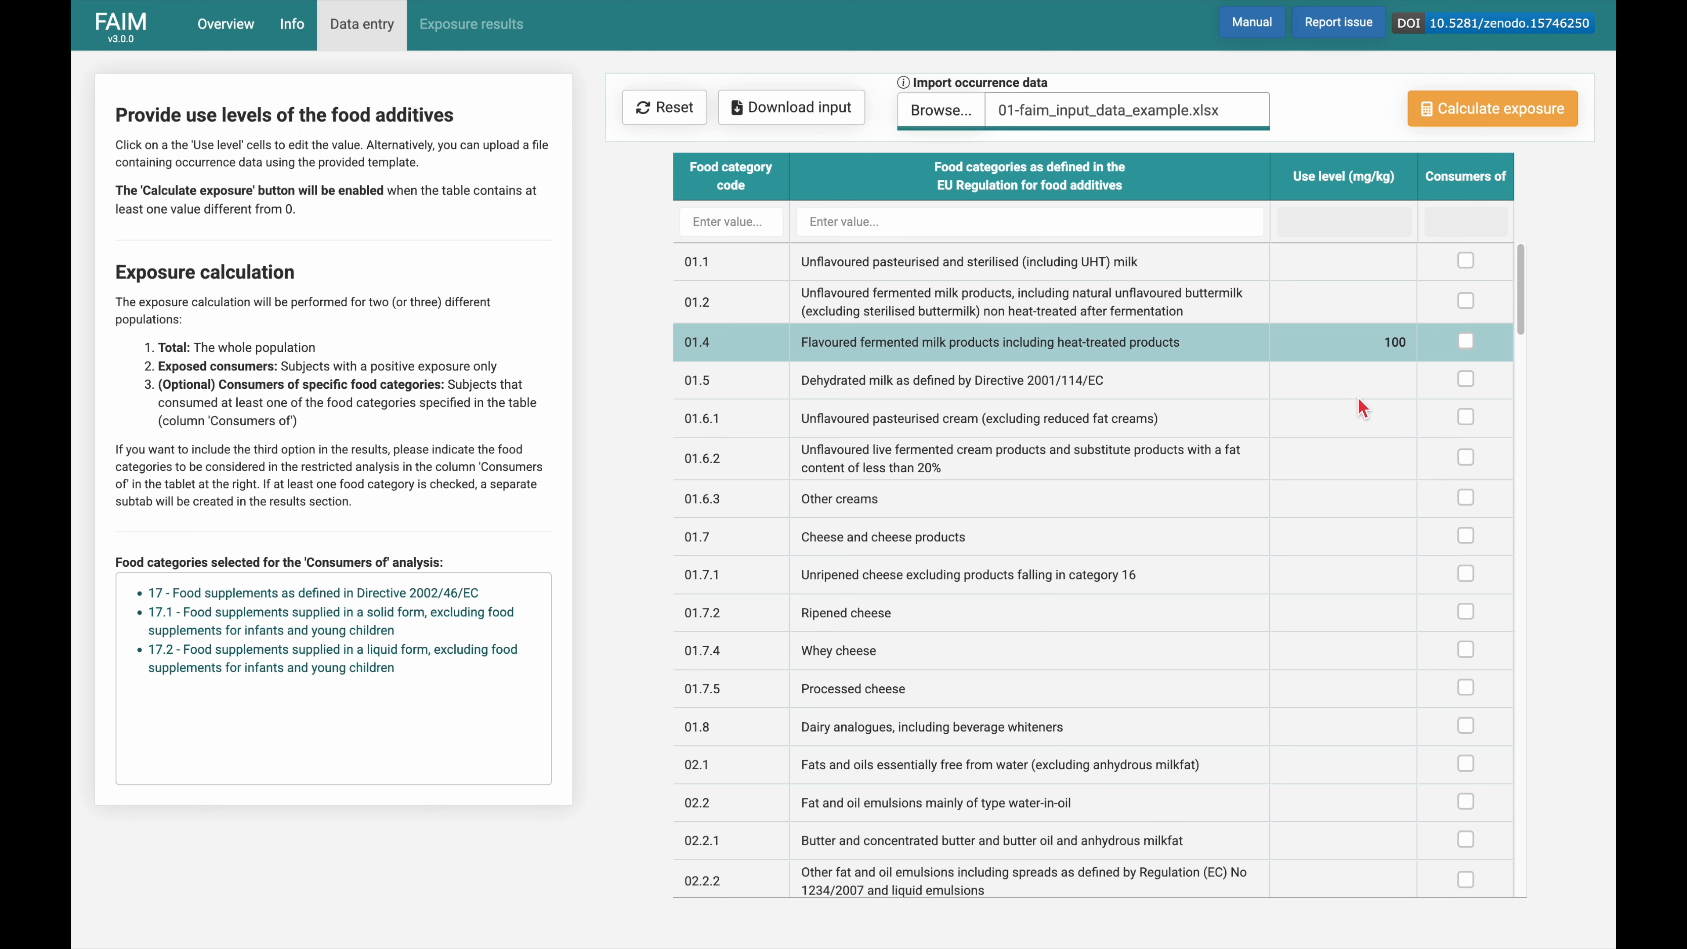
mouse_move(1523, 282)
mouse_down()
mouse_move(1547, 537)
mouse_move(1541, 868)
mouse_move(1558, 565)
mouse_move(1532, 375)
mouse_move(1549, 272)
mouse_up()
- Reset the occurrence data table and try to import 02-faim_input_data_example-errors.xlsx
click(664, 107)
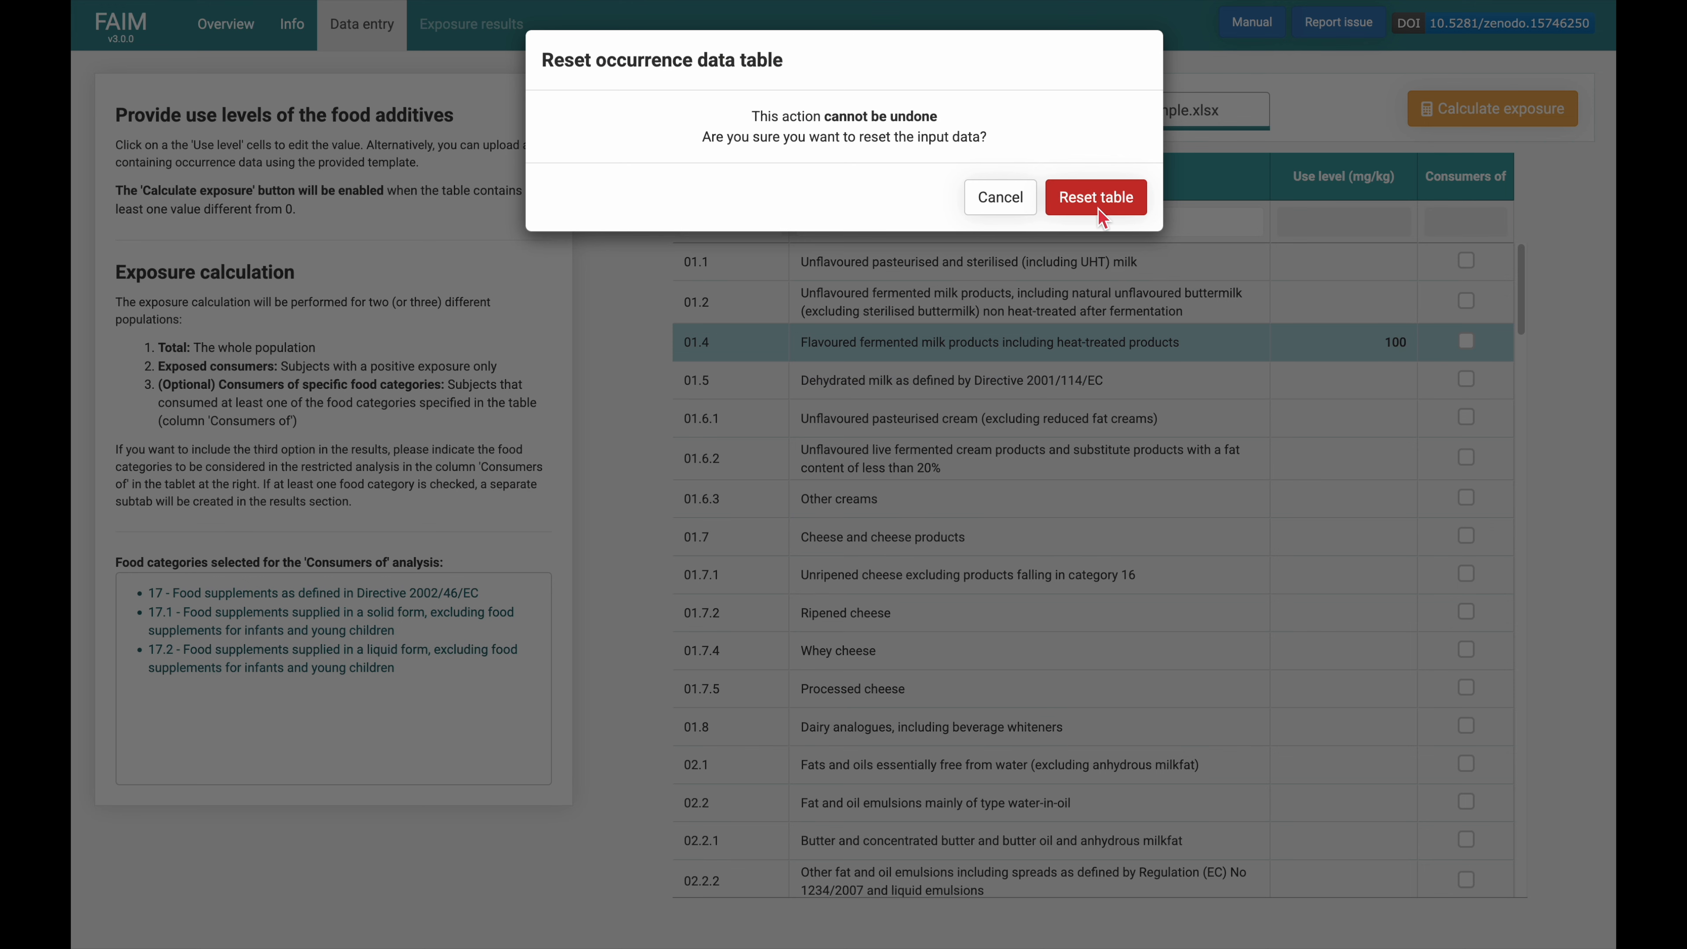
click(1097, 208)
click(936, 107)
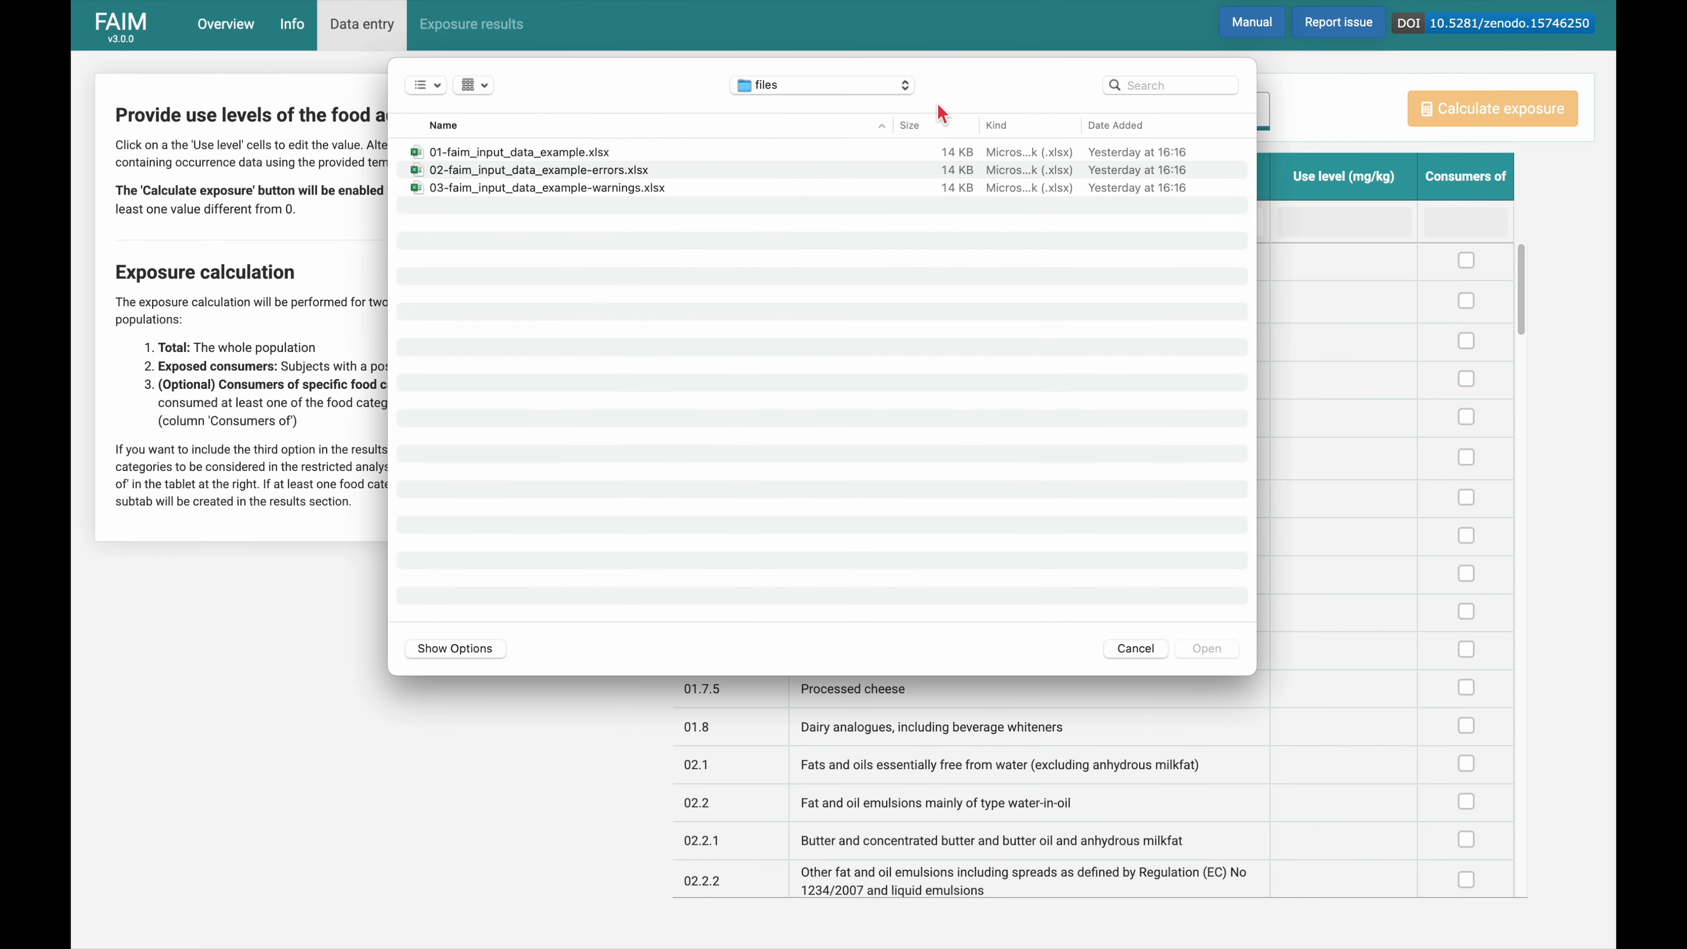
click(574, 171)
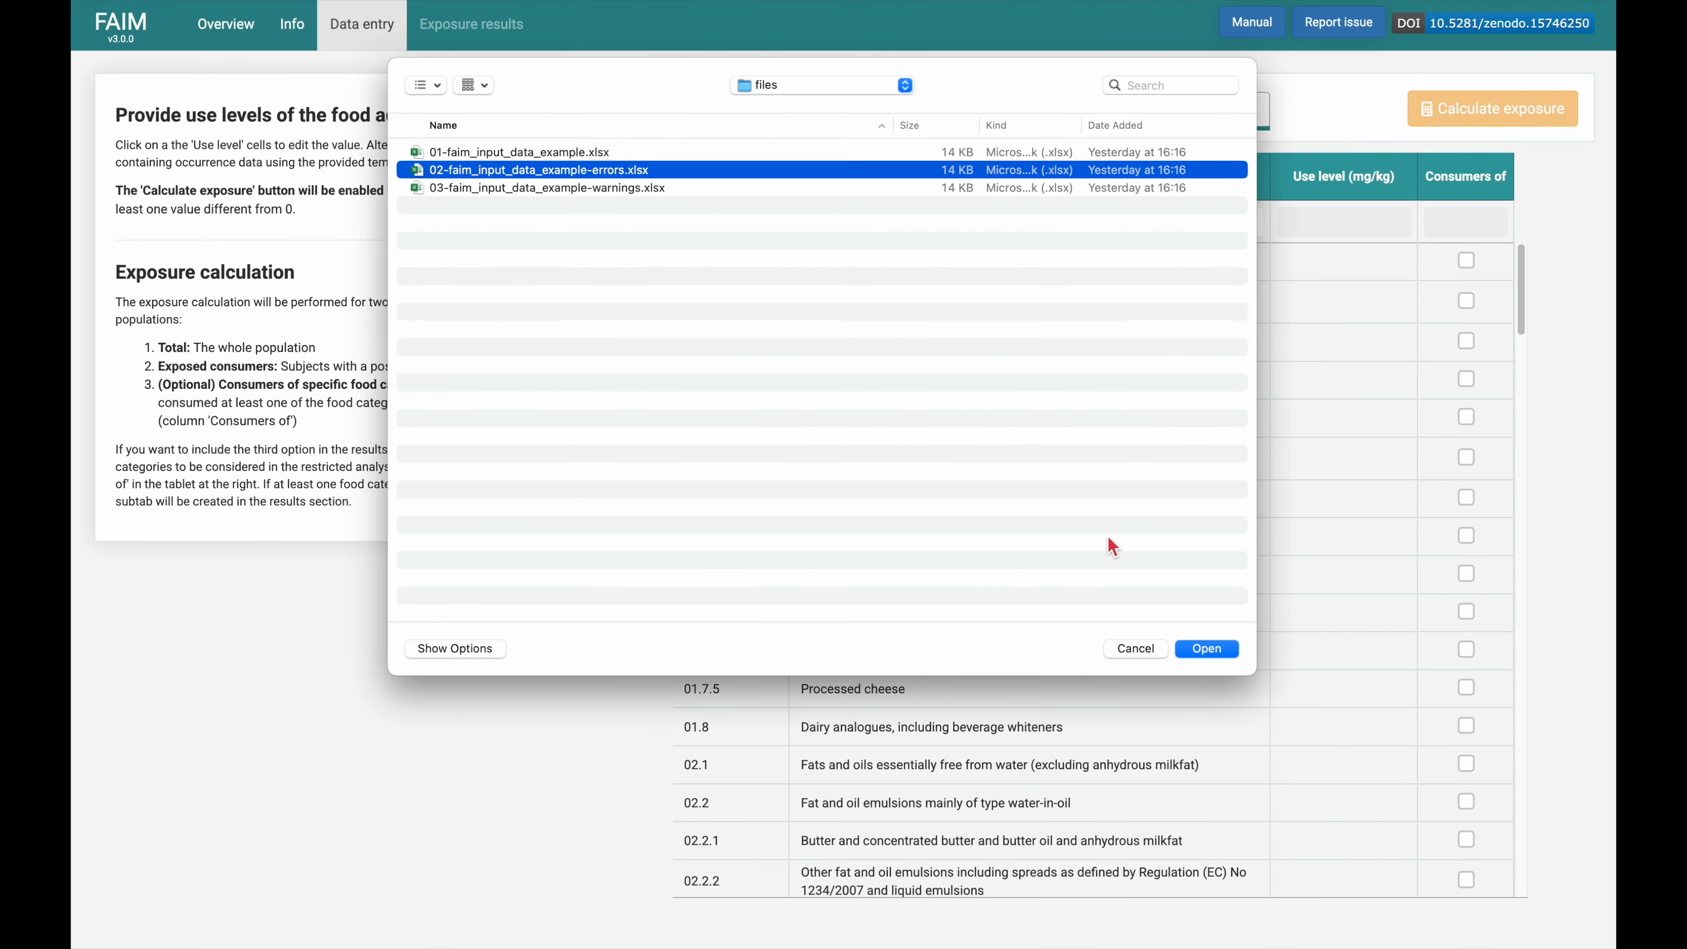
click(1207, 648)
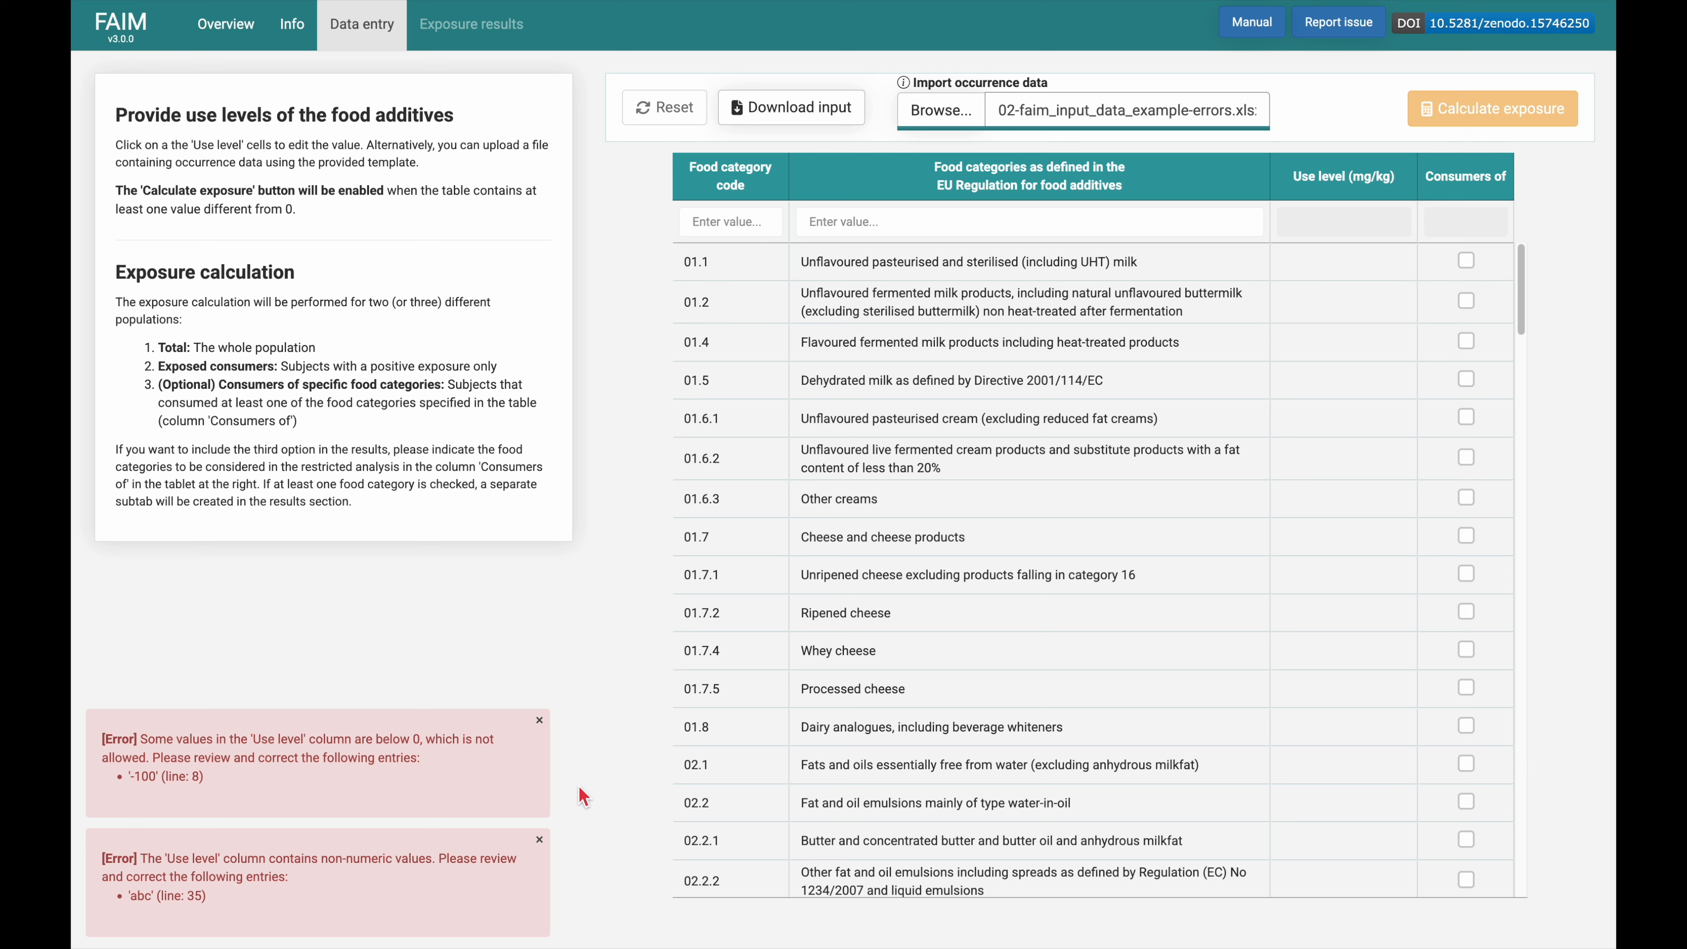
drag(1522, 302, 1524, 239)
- Import the occurrence data from 03-faim_input_data_example-warnings.xlsx
click(940, 111)
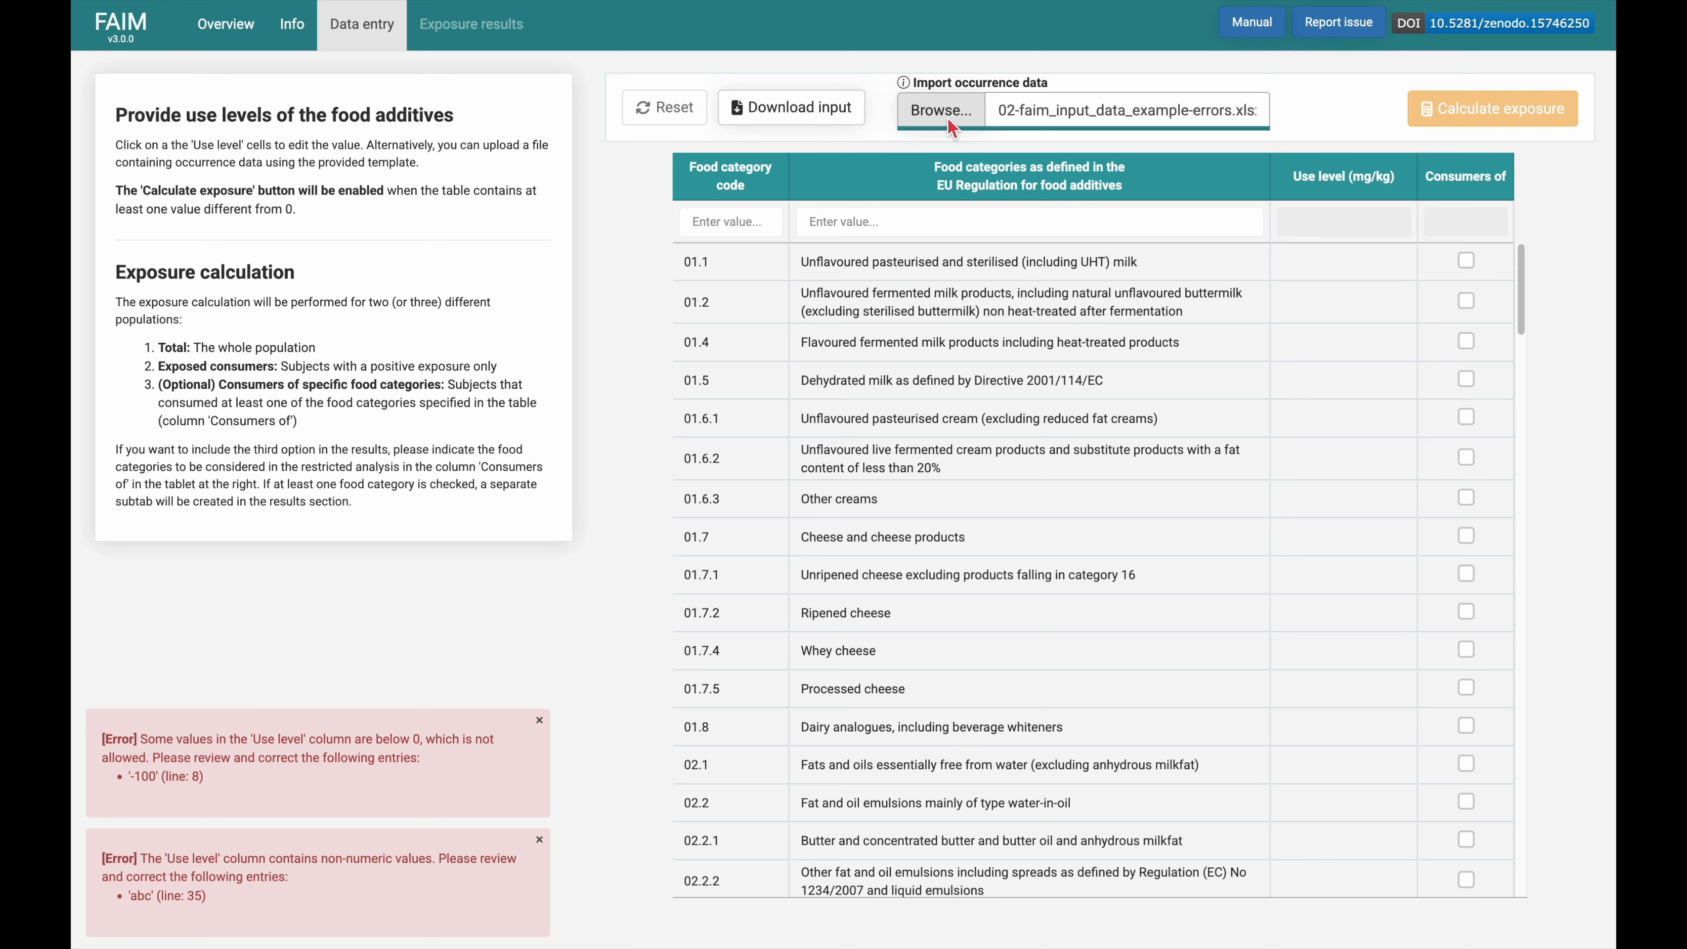
click(597, 189)
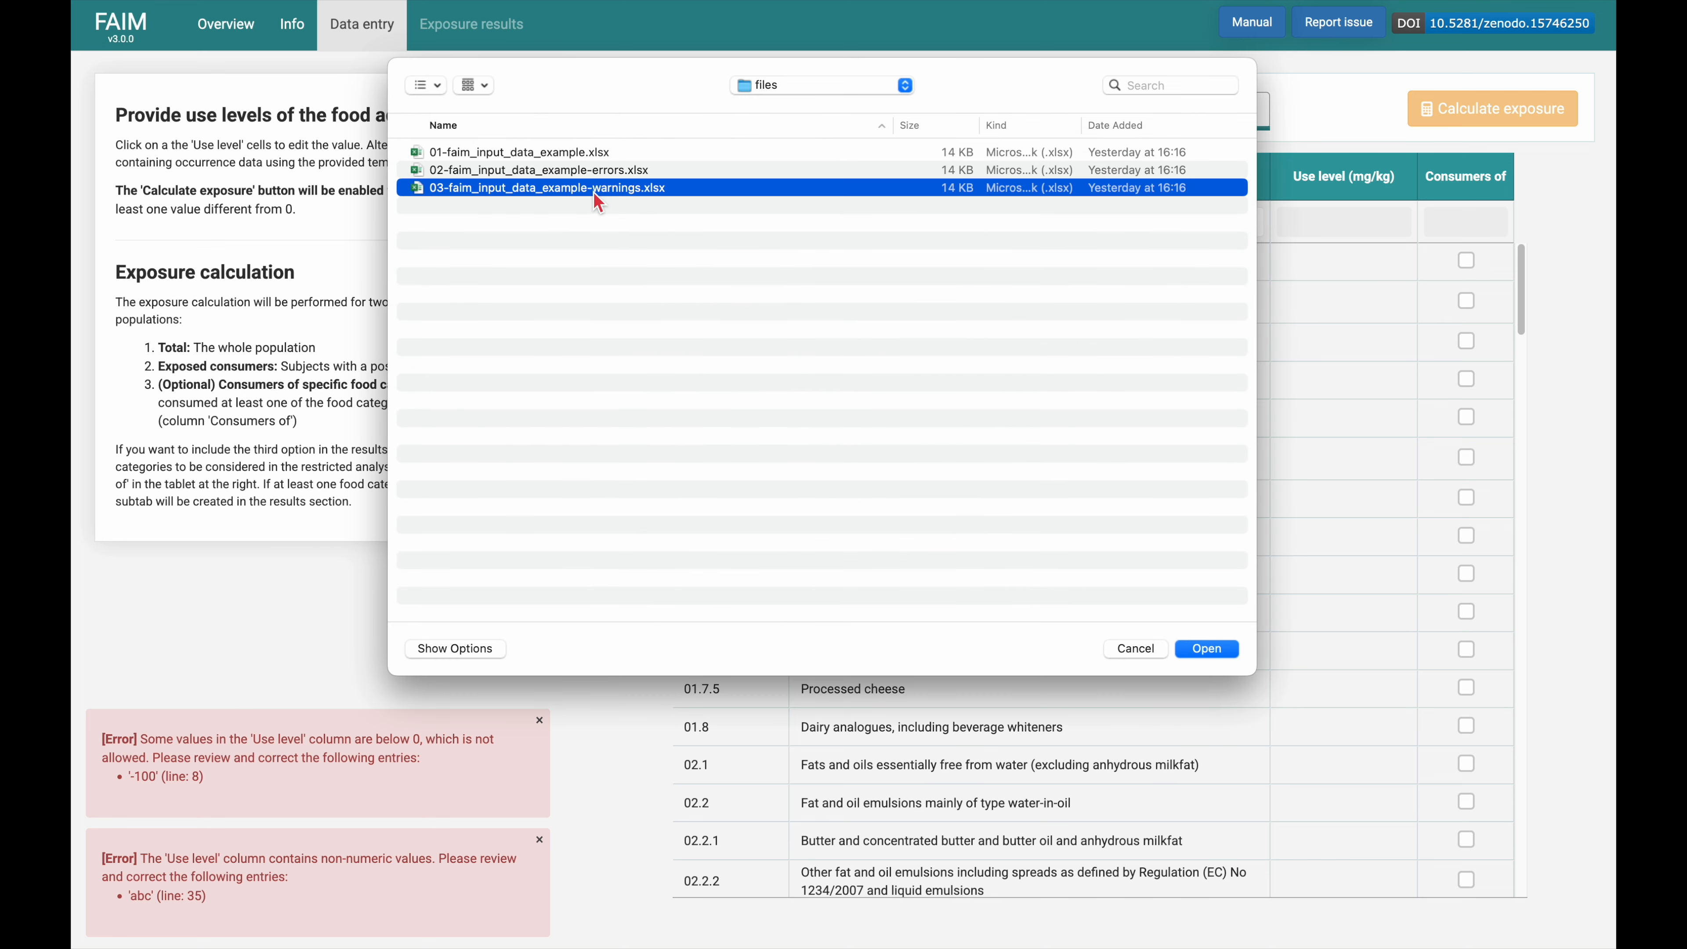
click(1221, 654)
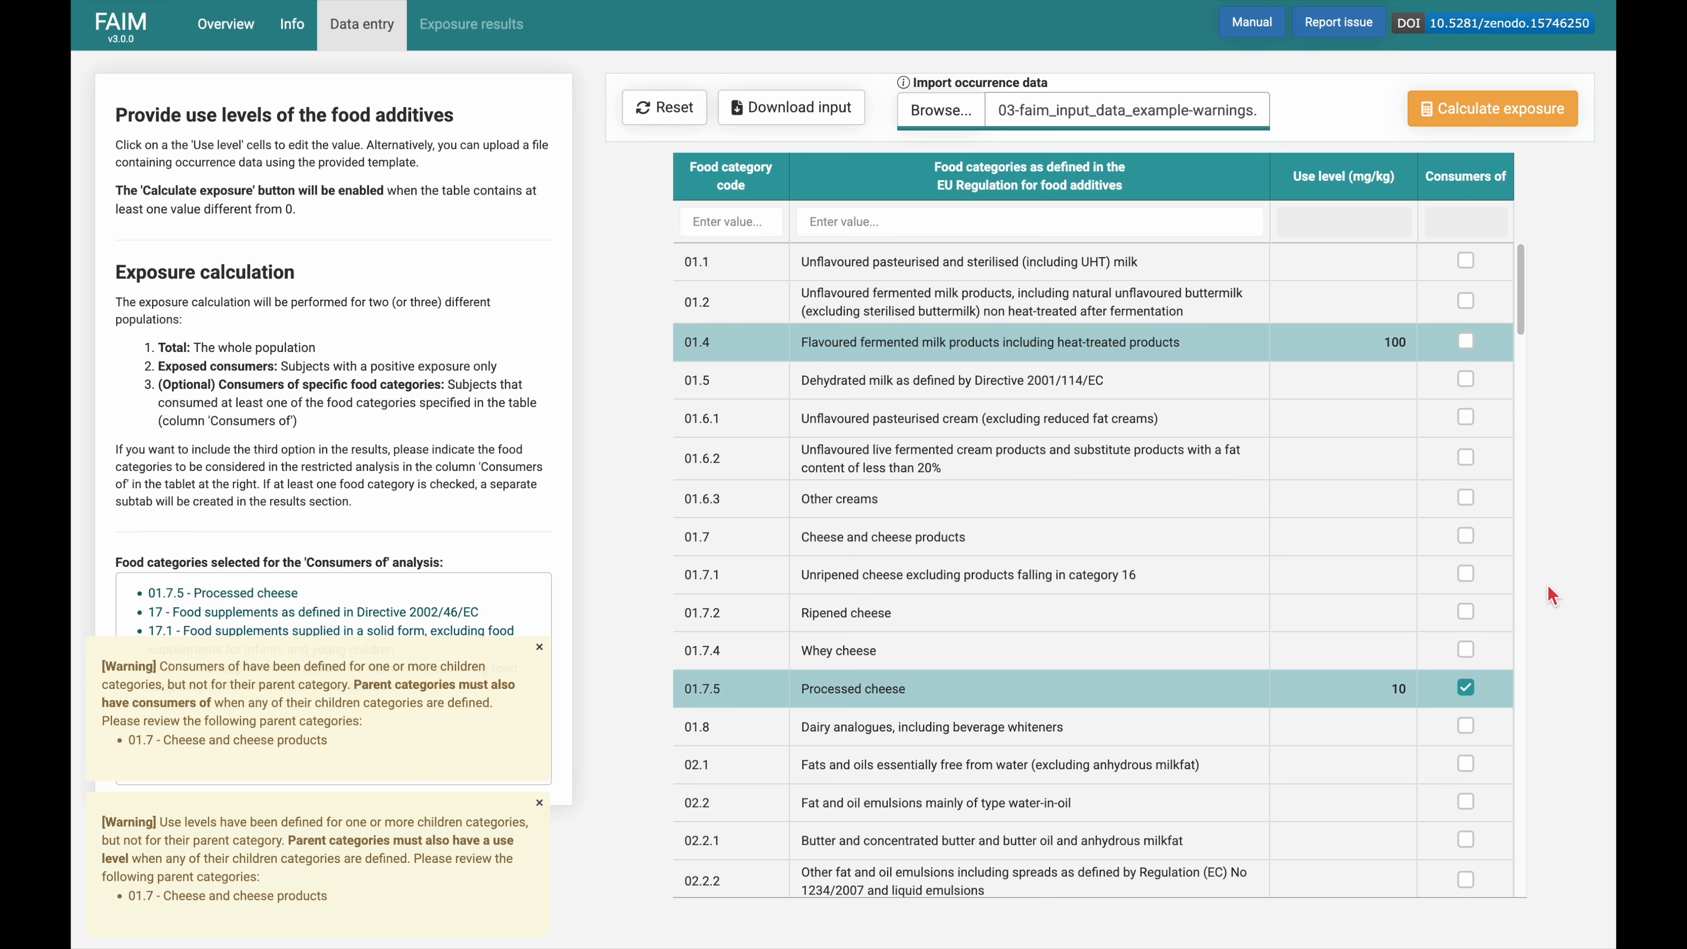
- Set the use level of 01.7 Cheese and cheese products to 10 mg/kg and include that category in 'Consumers of'
click(1362, 545)
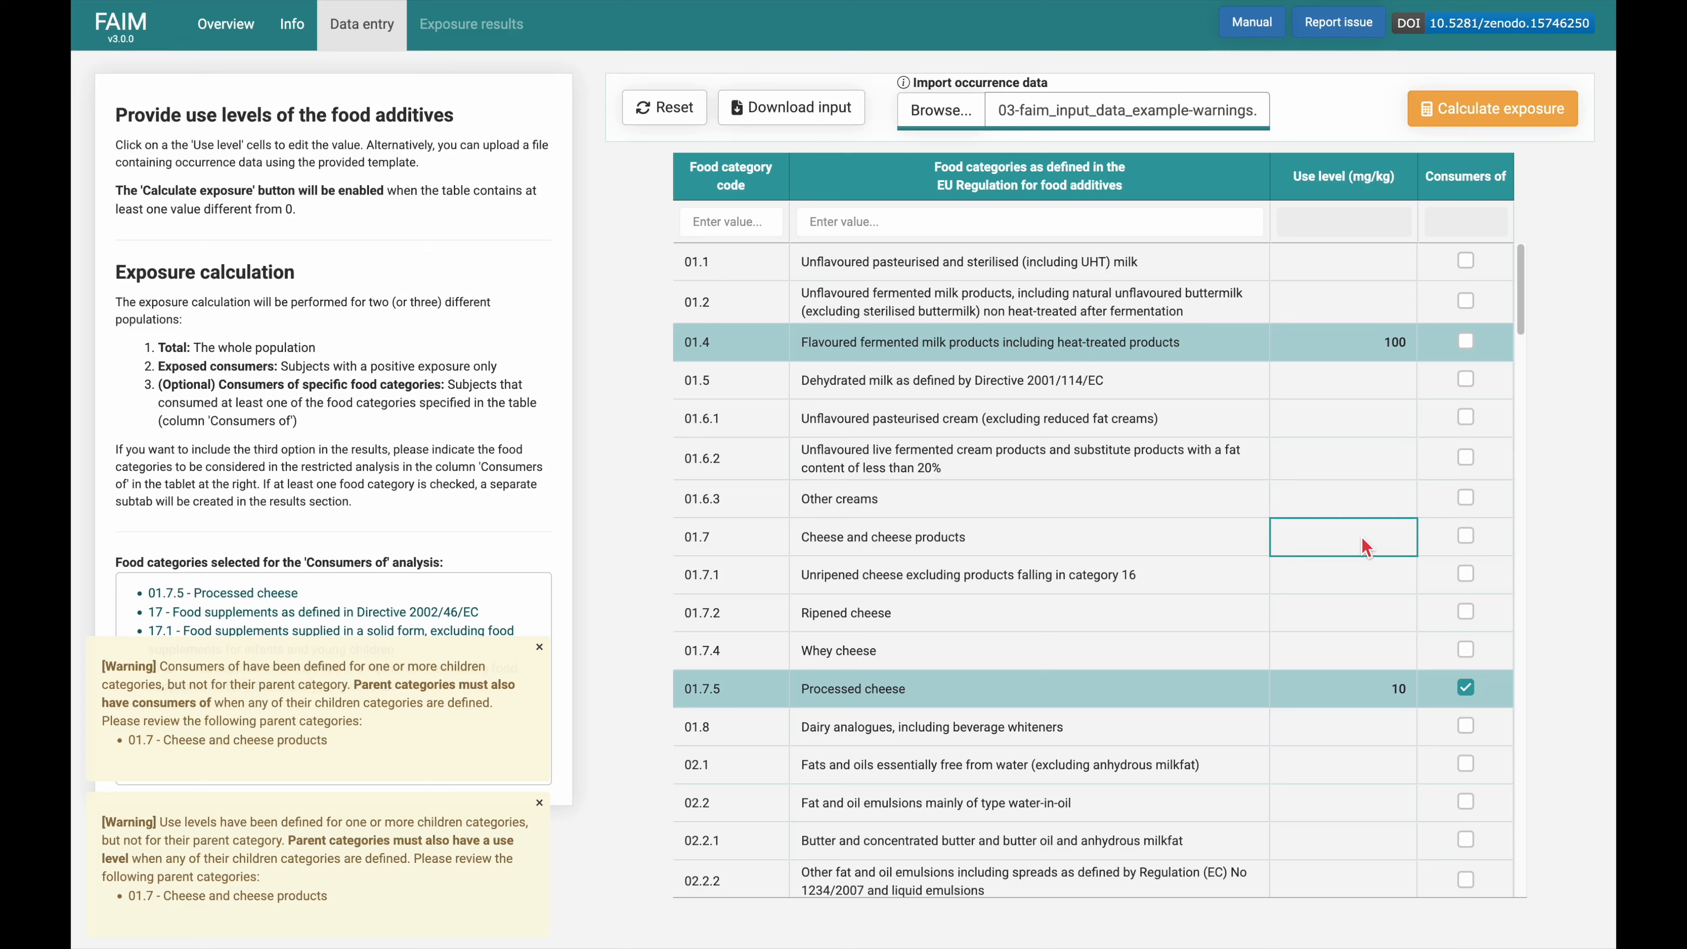
text(10)
key(Tab)
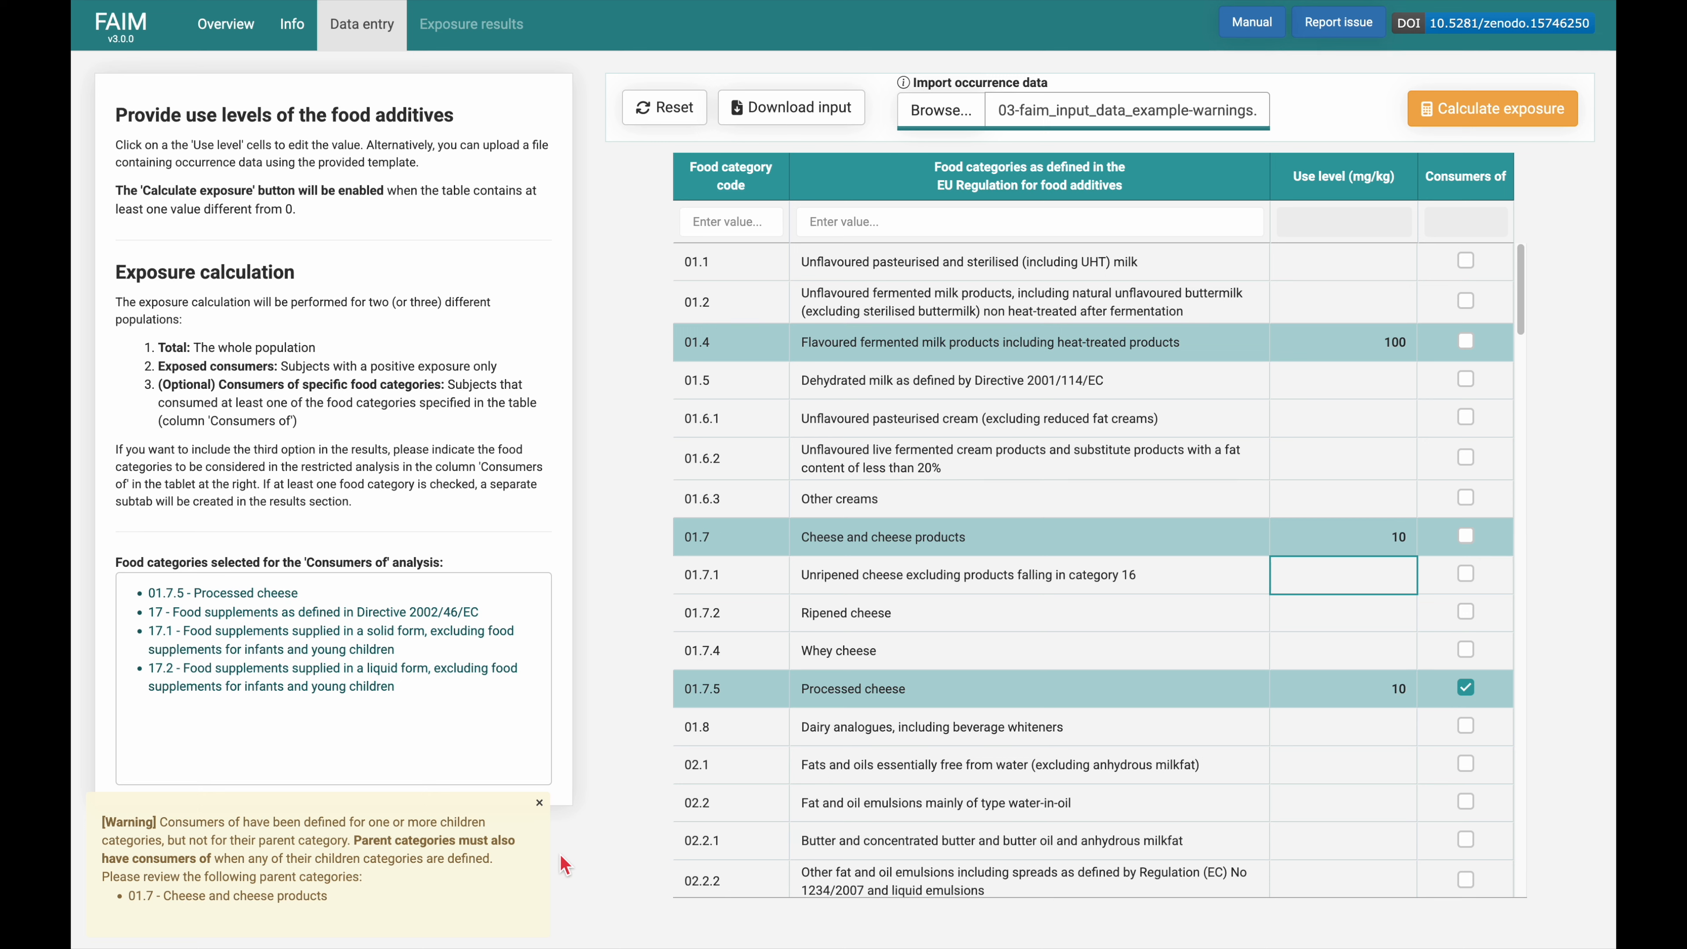
click(1501, 539)
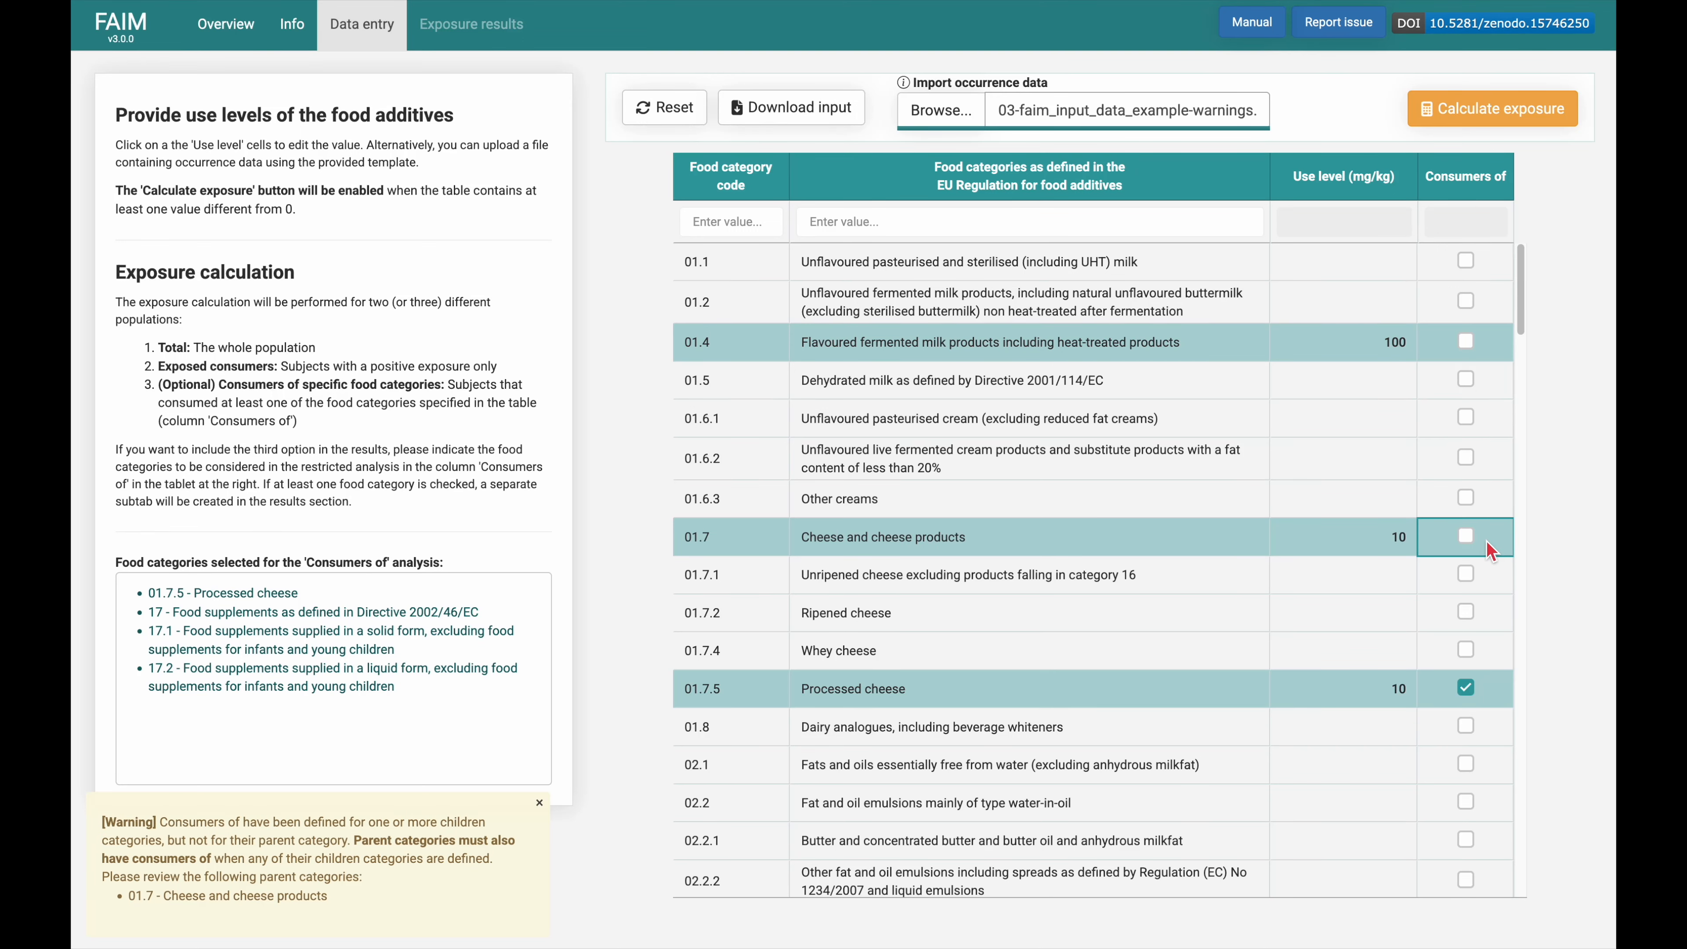
key(Return)
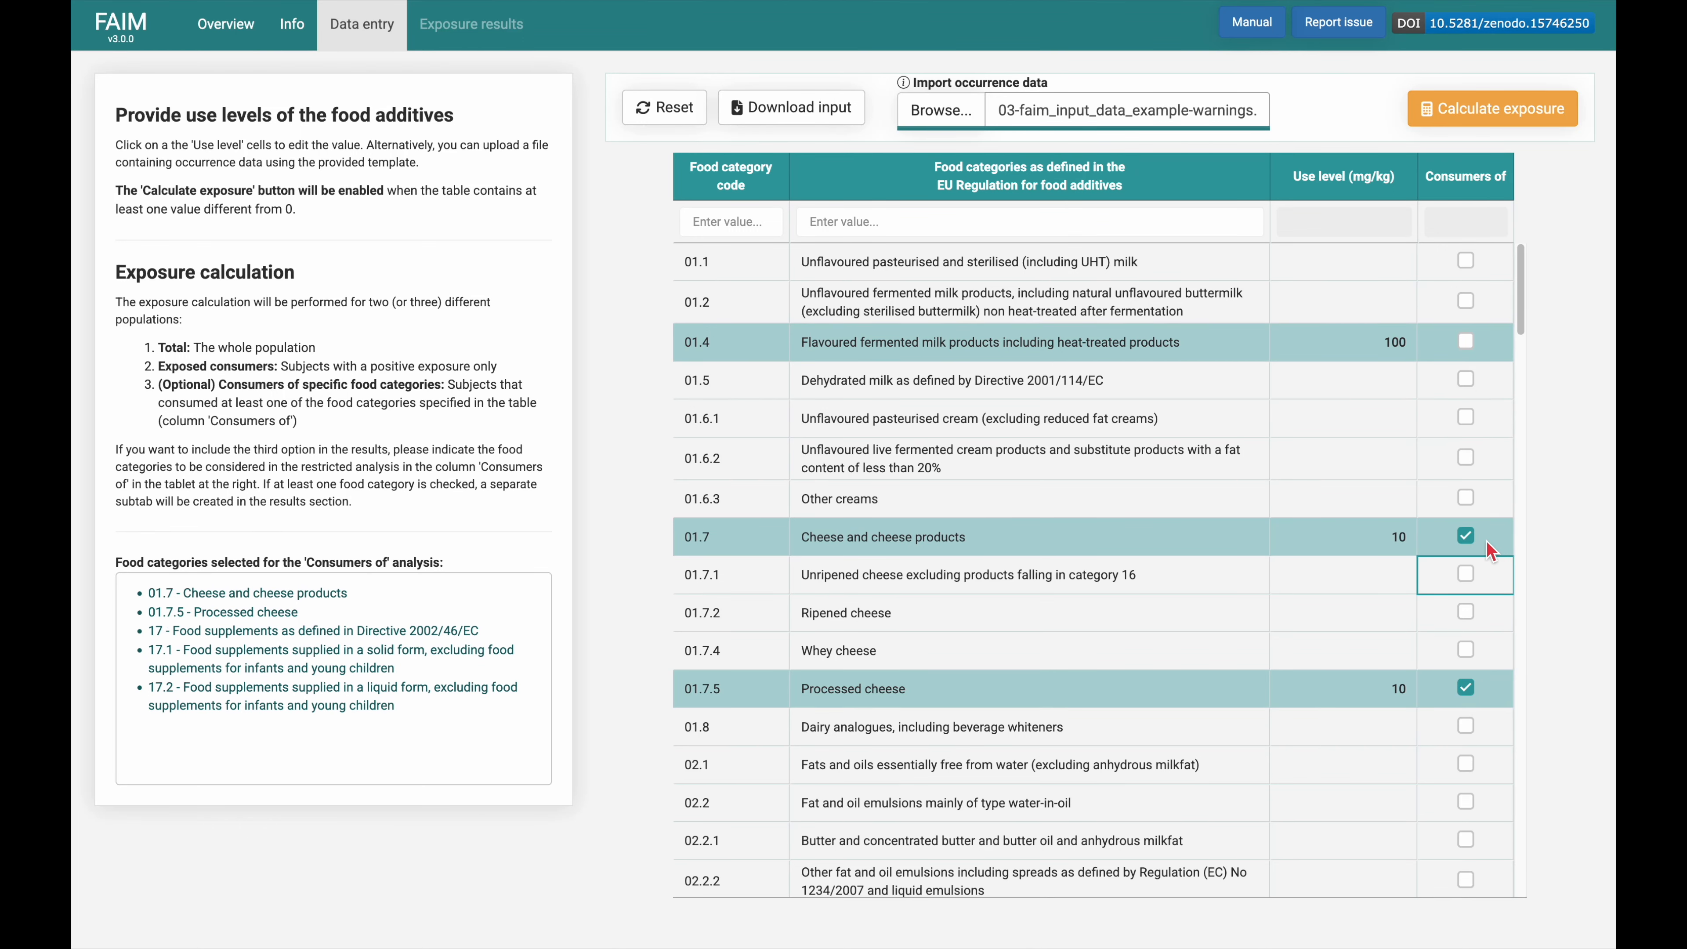
- Calculate the dietary exposure from the corrected occurrence data
click(613, 853)
click(1489, 123)
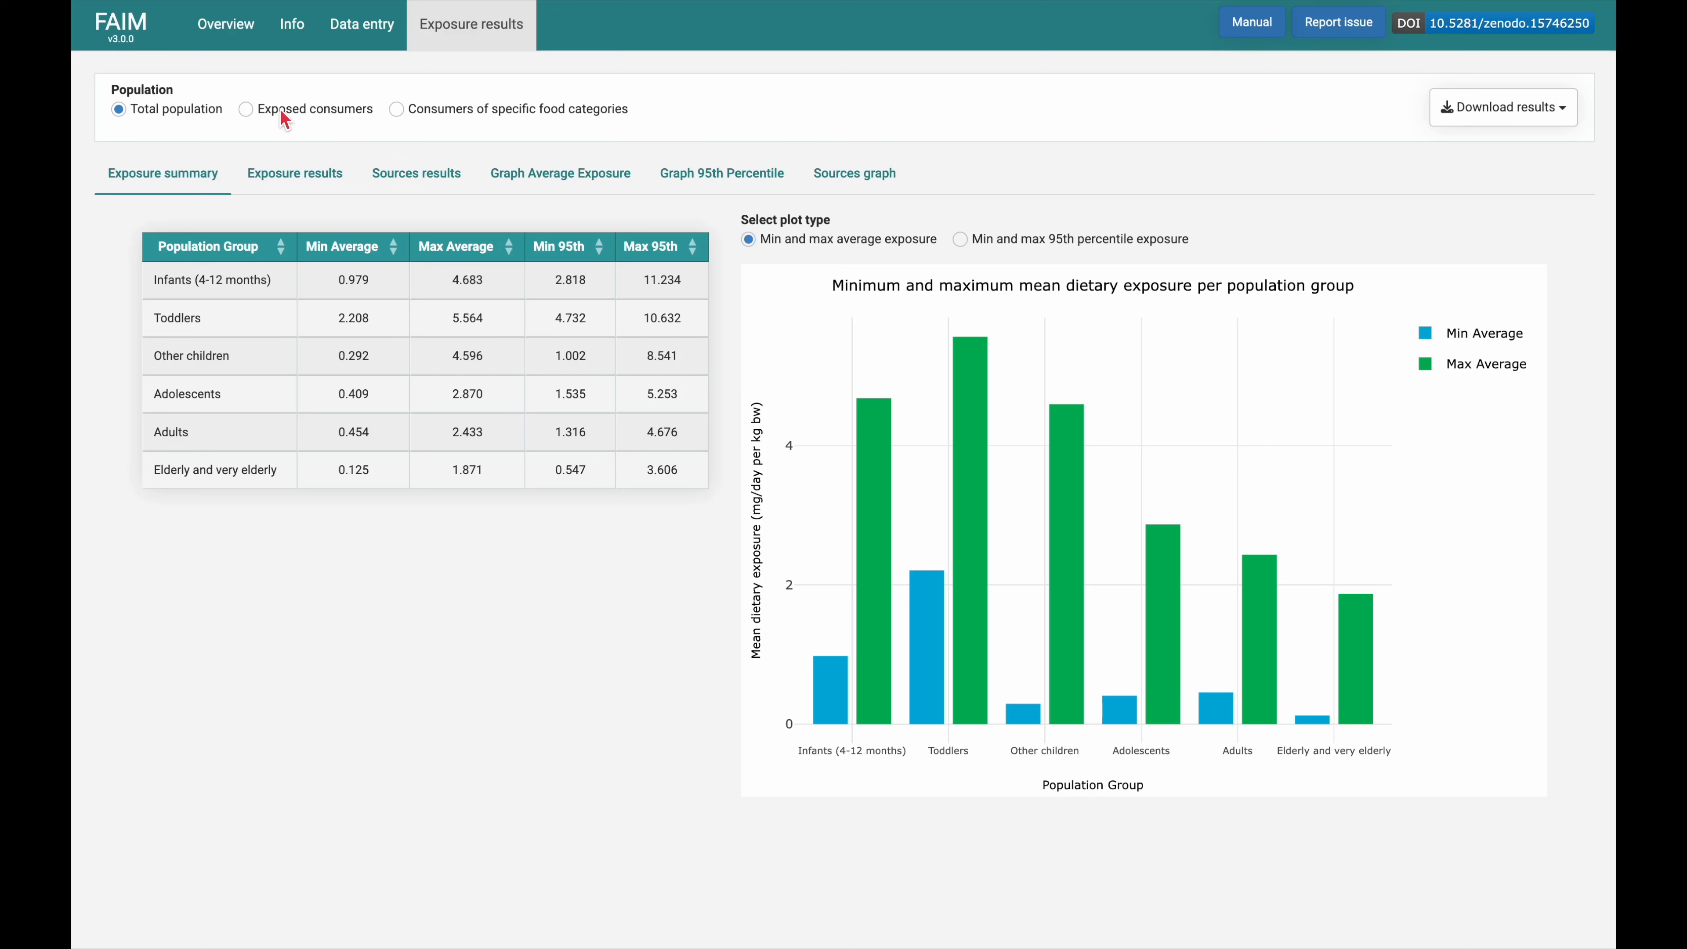
- Compare the exposure summary across the three populations and both plot types, returning to Total population with average exposure
click(249, 111)
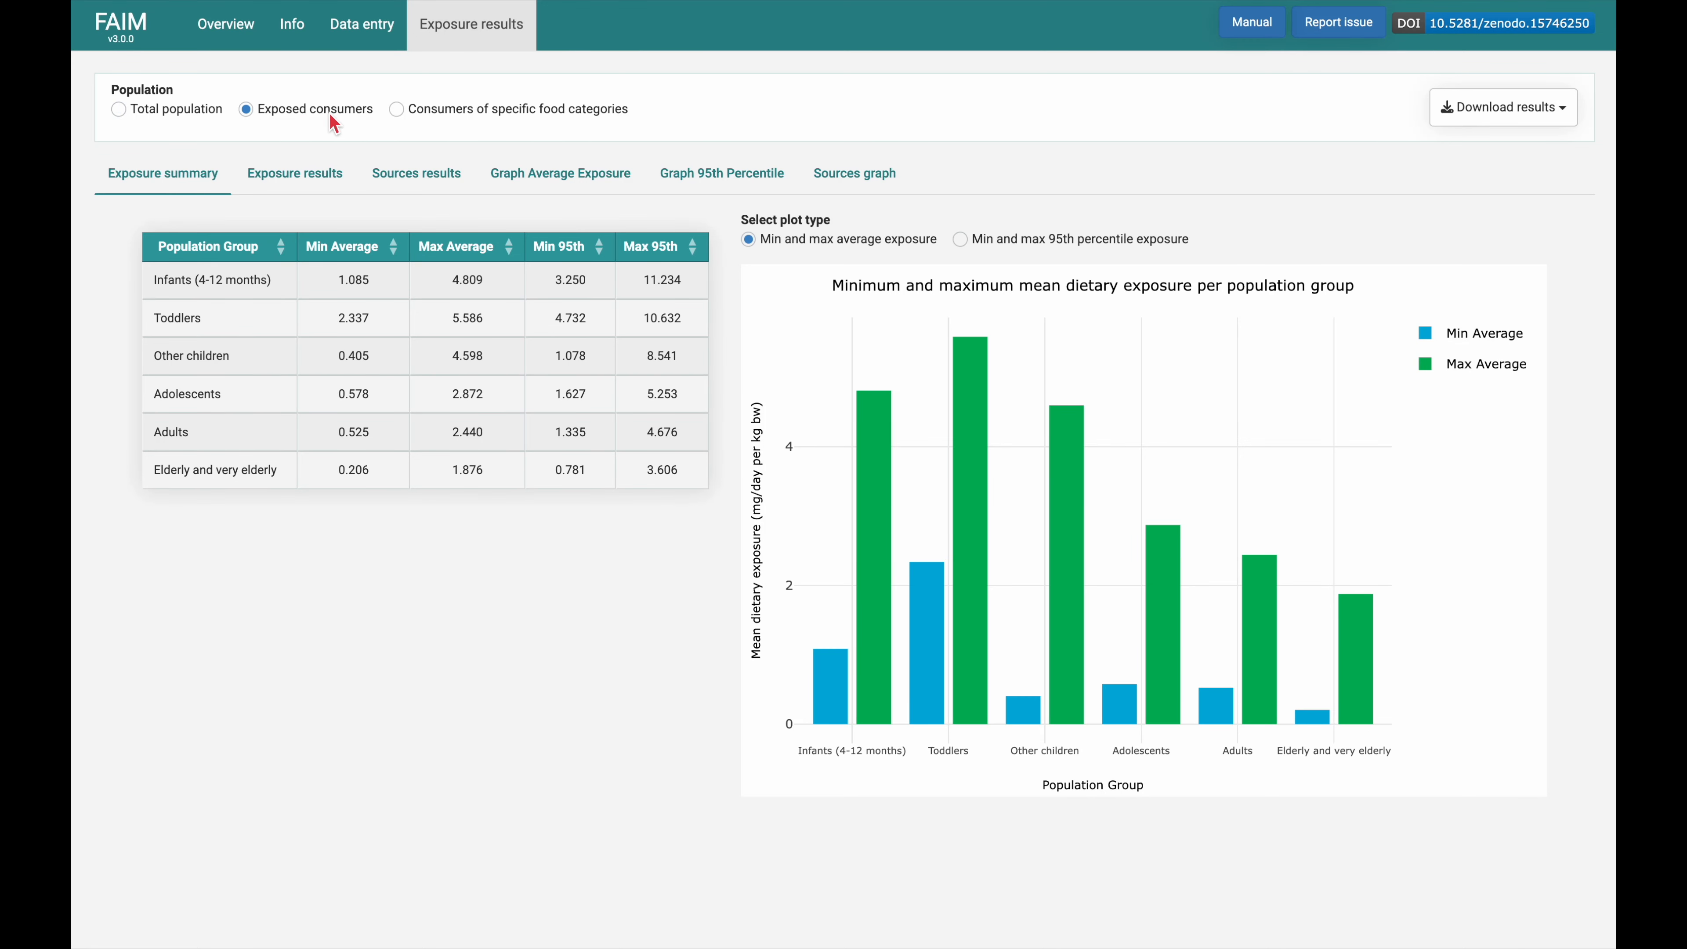
click(397, 112)
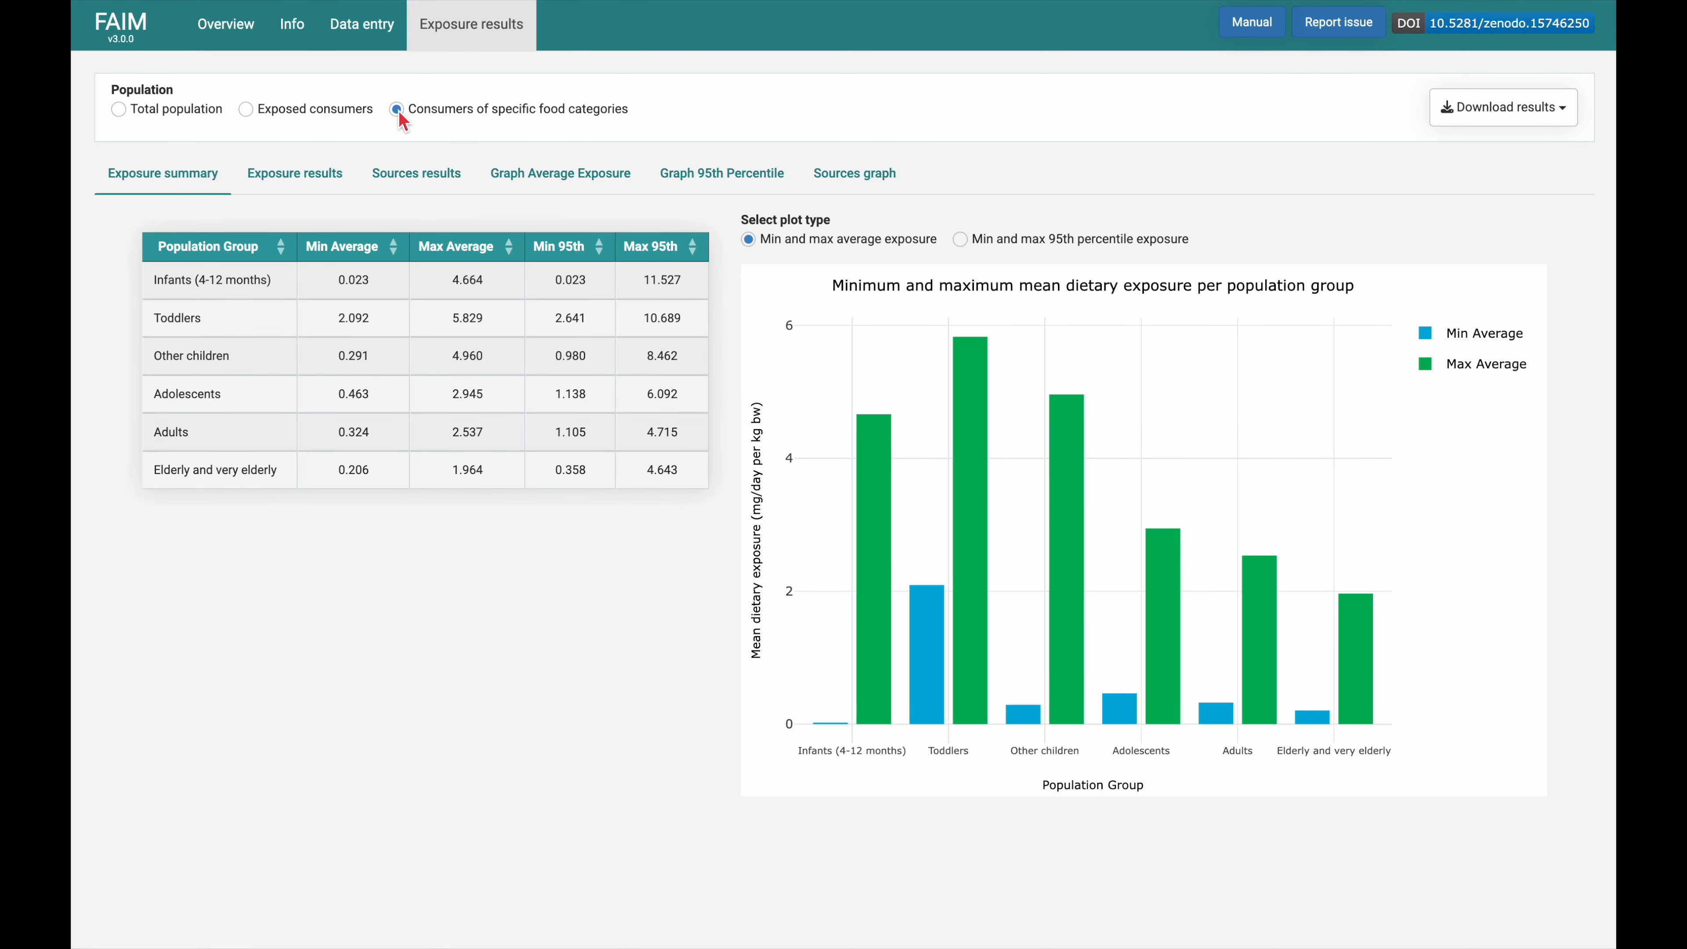
click(119, 110)
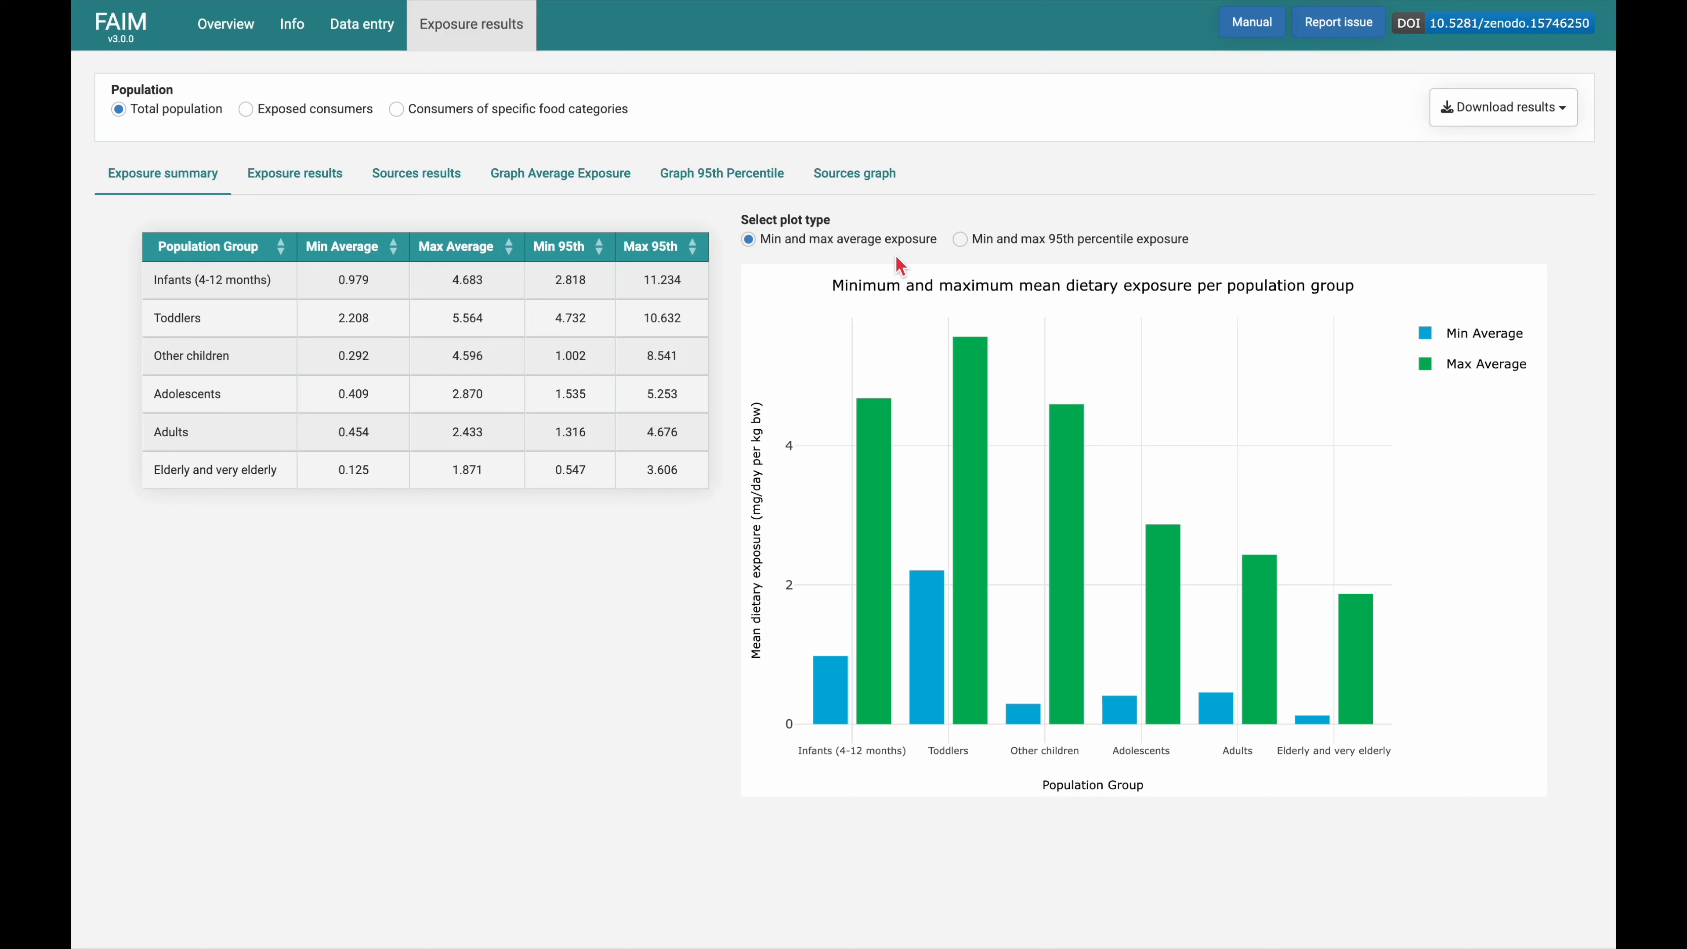
click(962, 242)
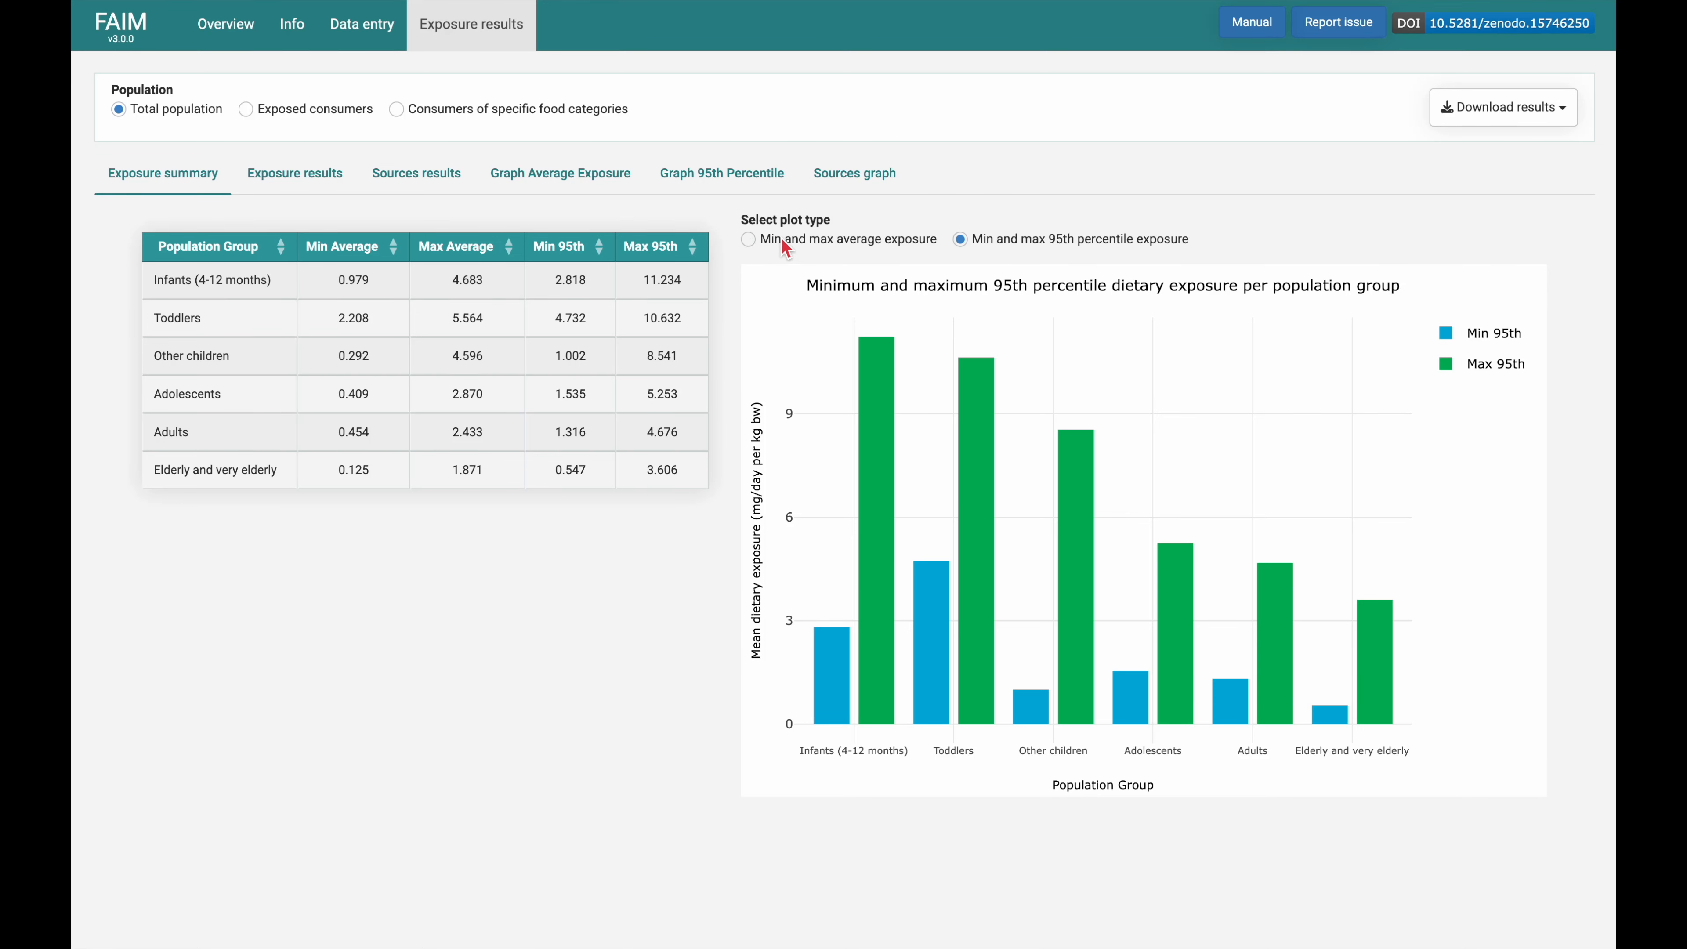
click(749, 242)
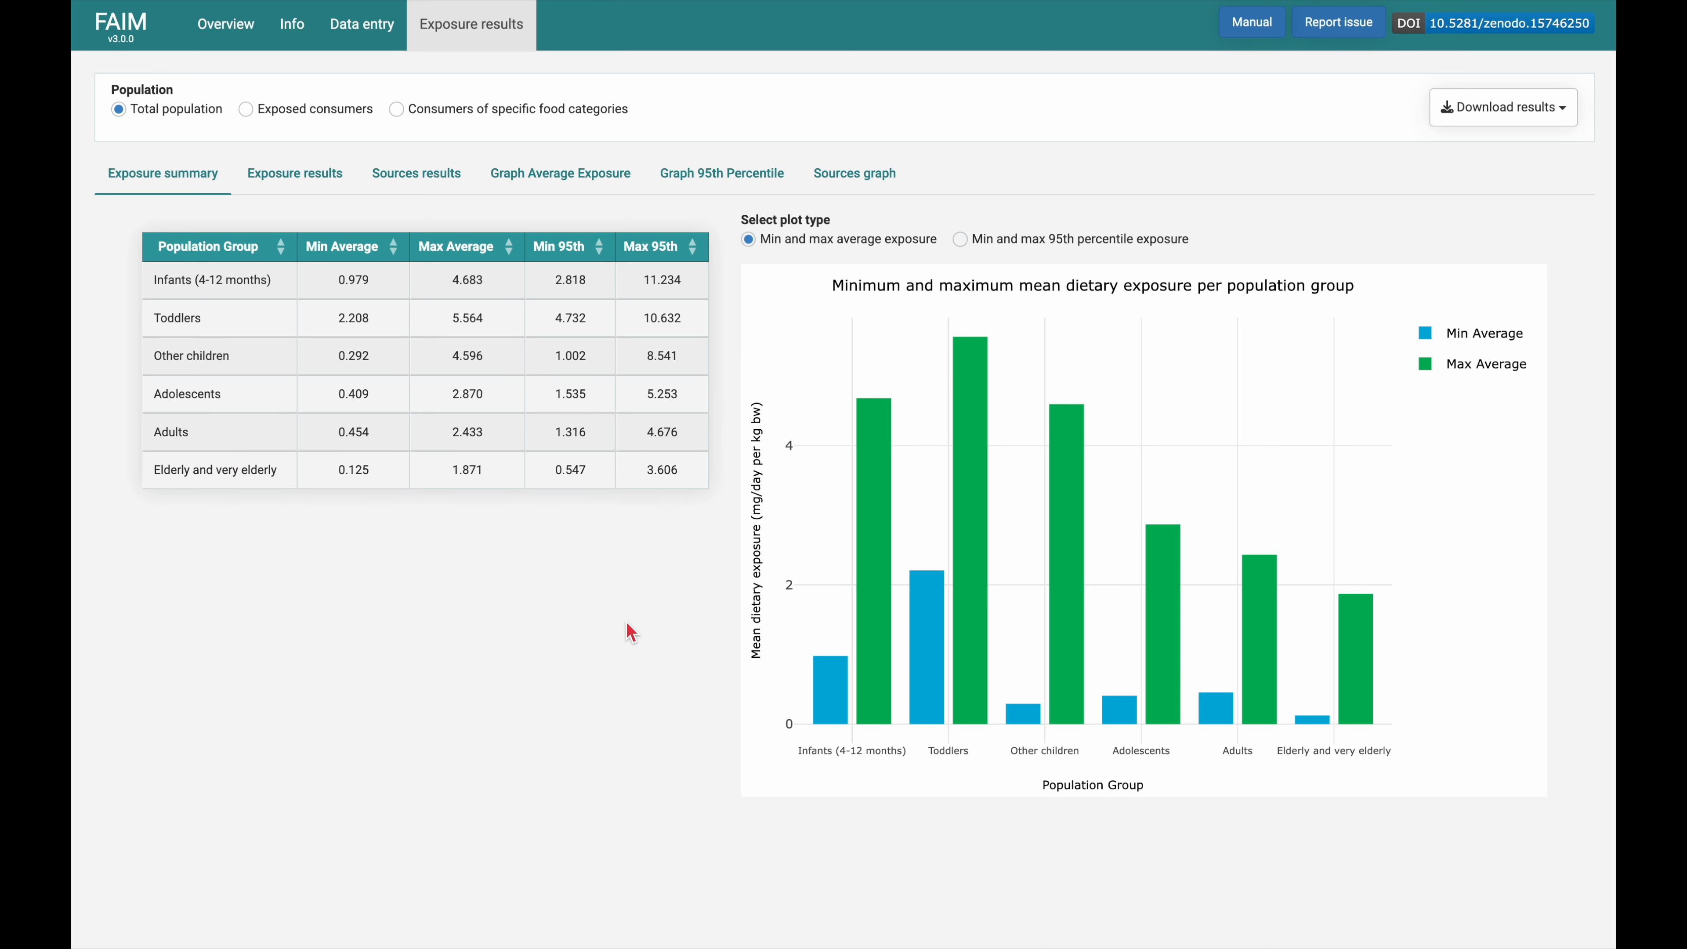
- Filter the detailed exposure results to Toddlers and sort them by survey country, descending and back to ascending
click(300, 176)
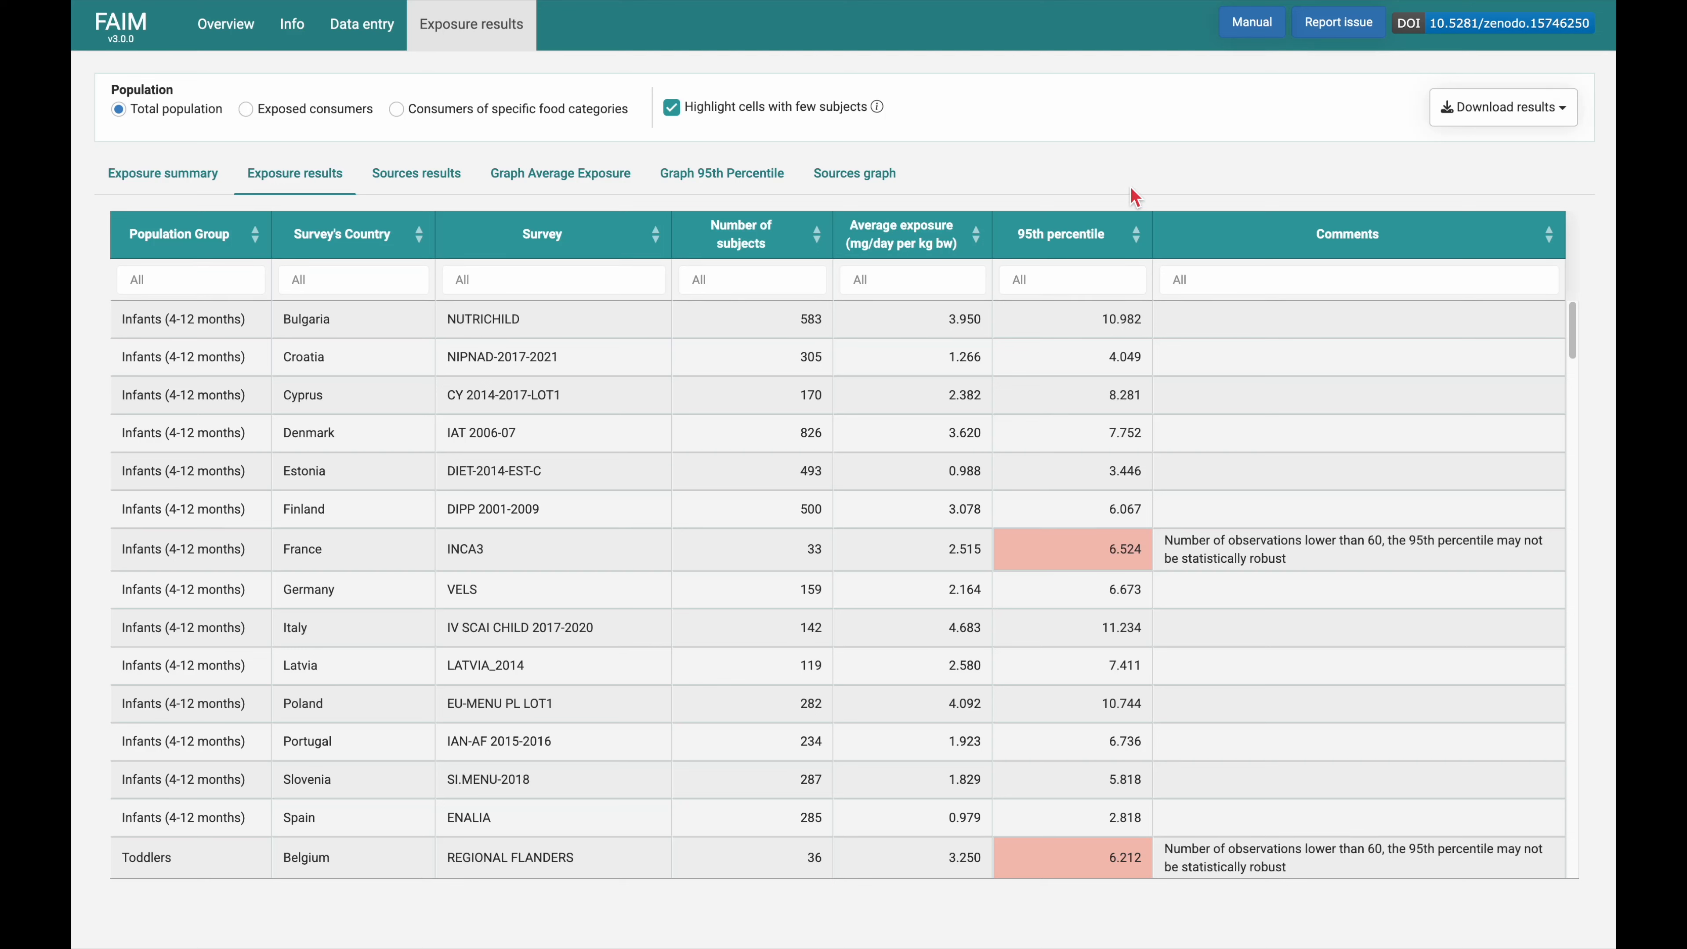
mouse_move(878, 109)
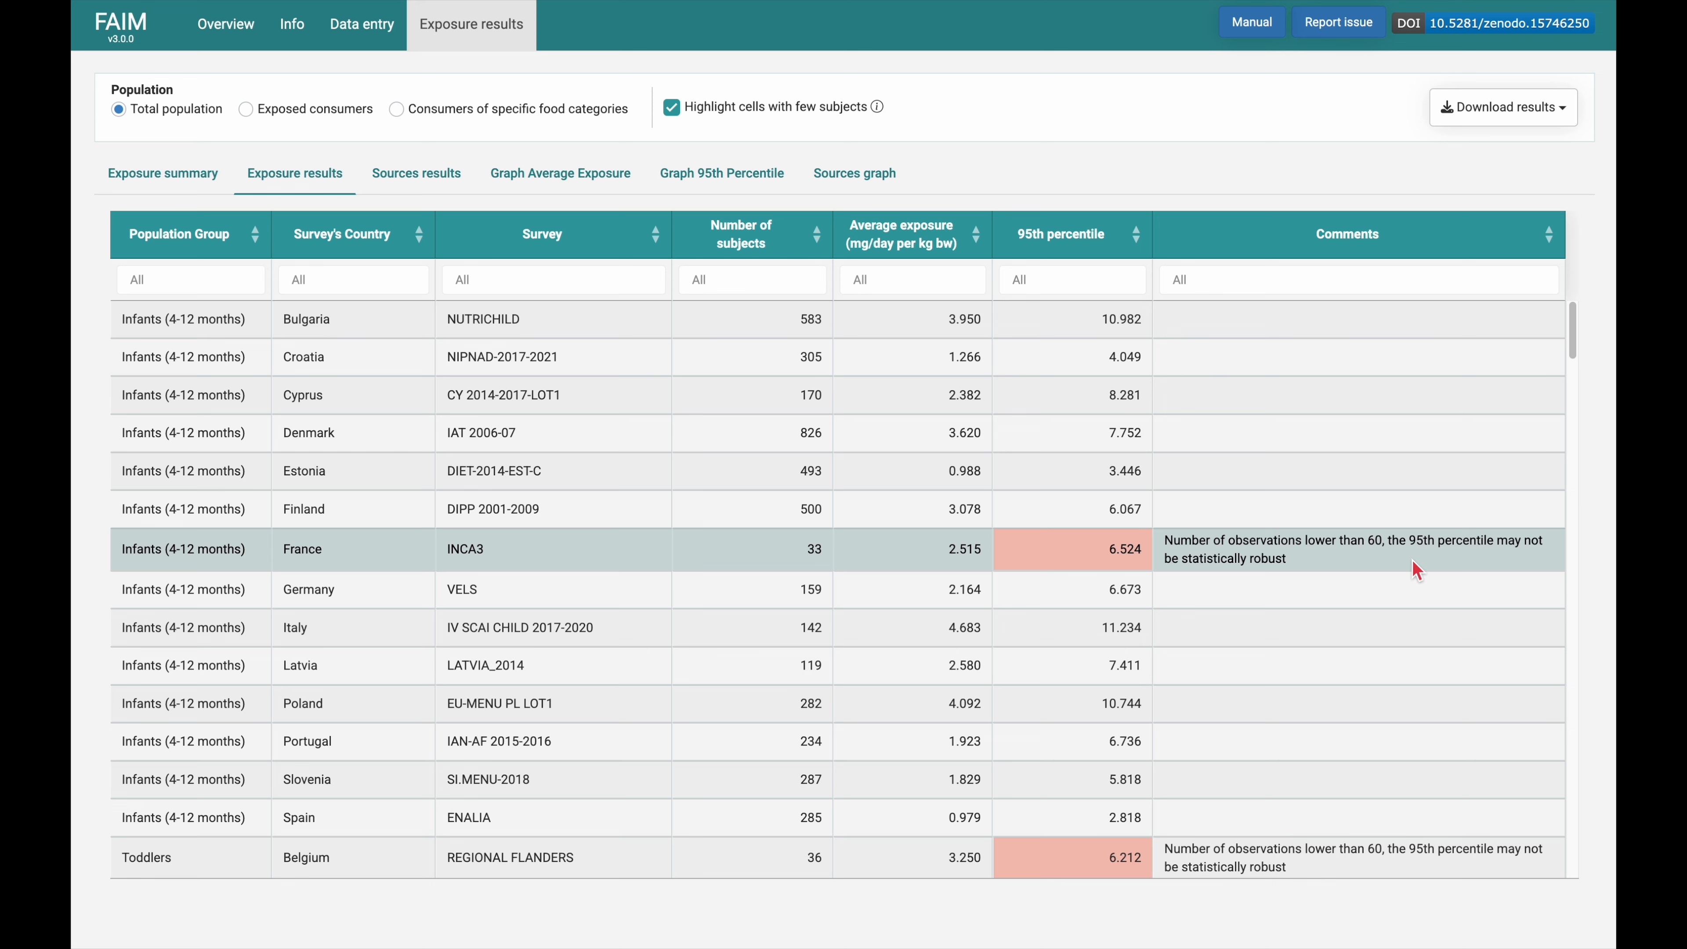
click(189, 284)
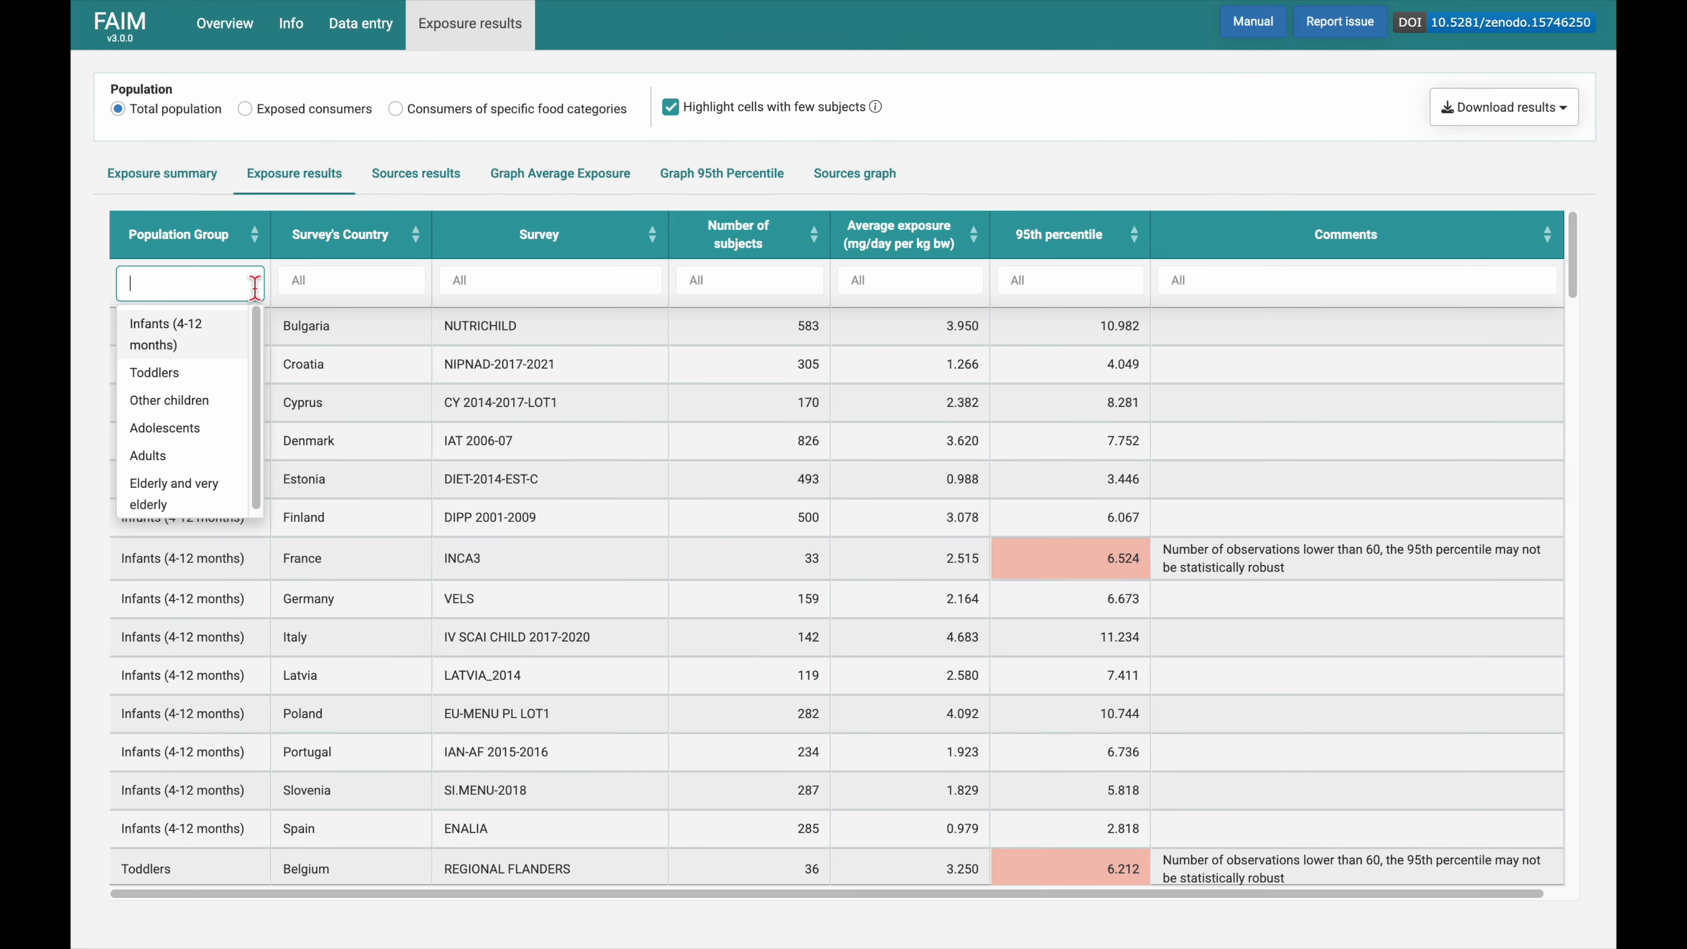
click(188, 376)
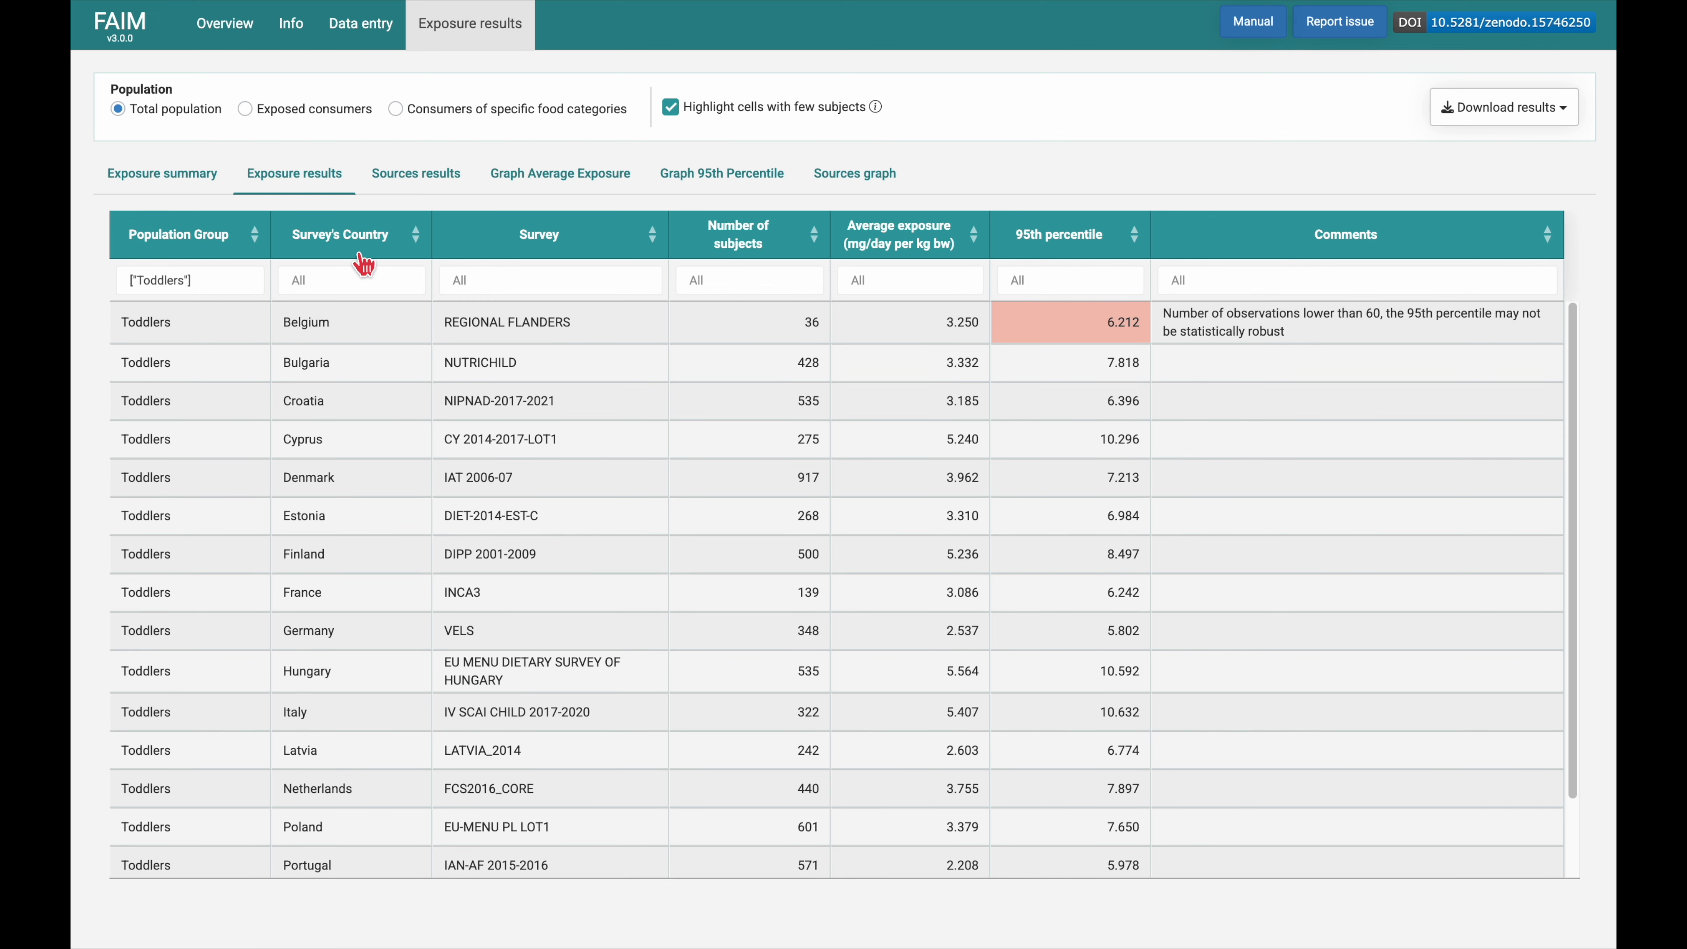
click(367, 257)
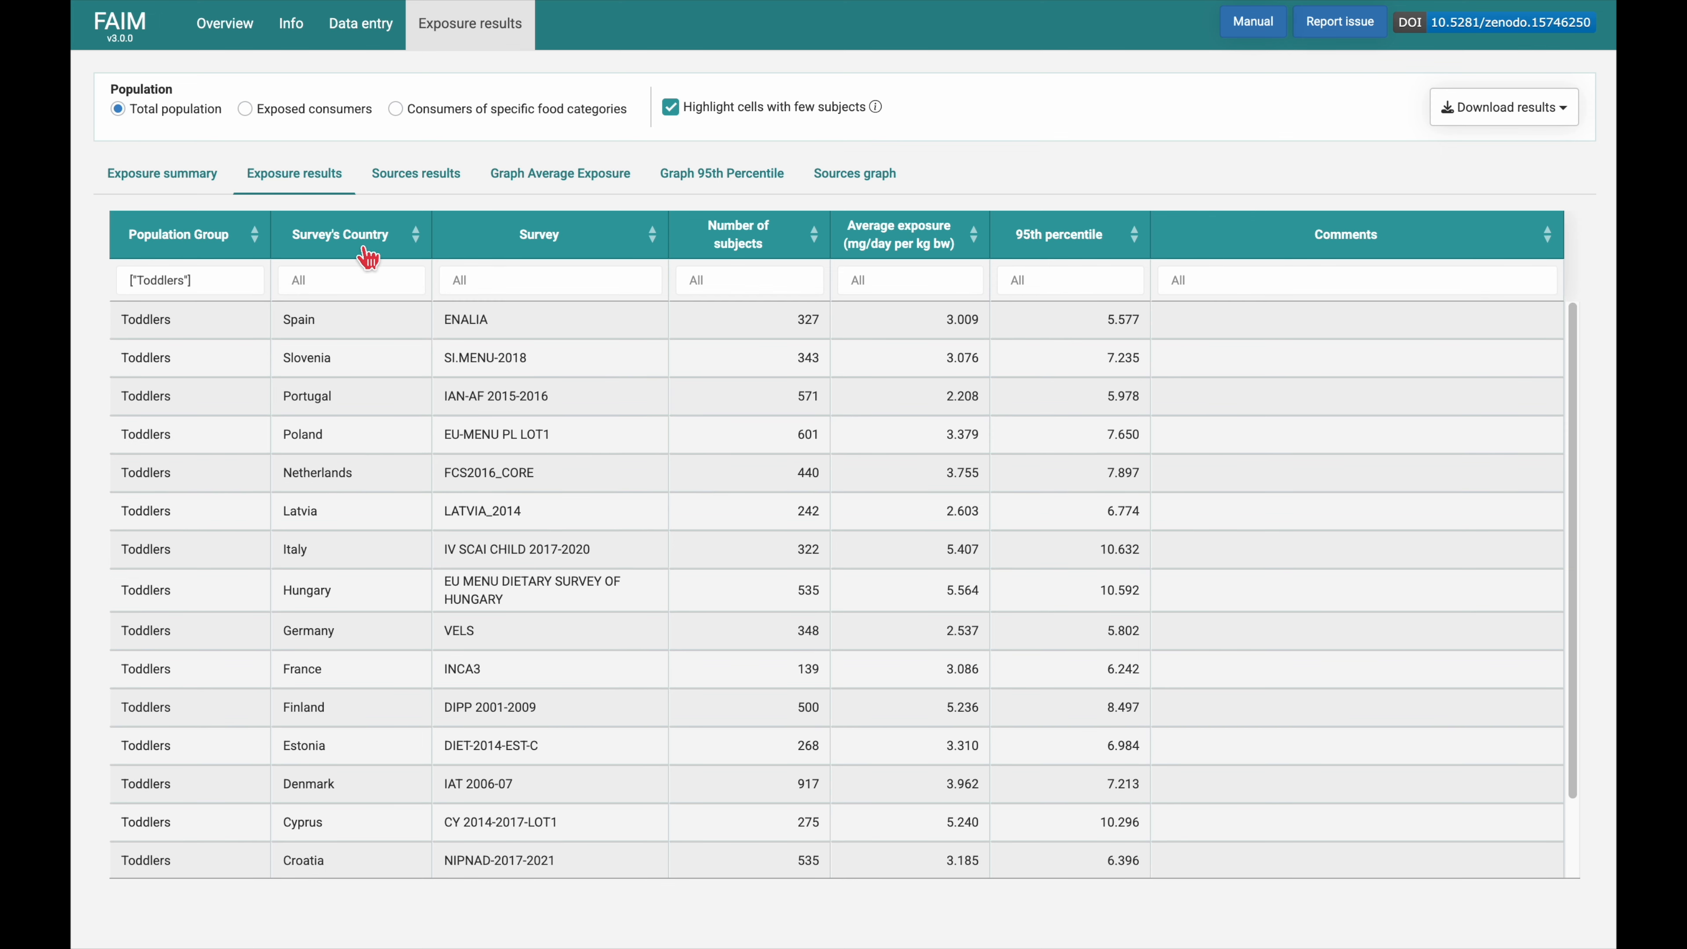
click(367, 256)
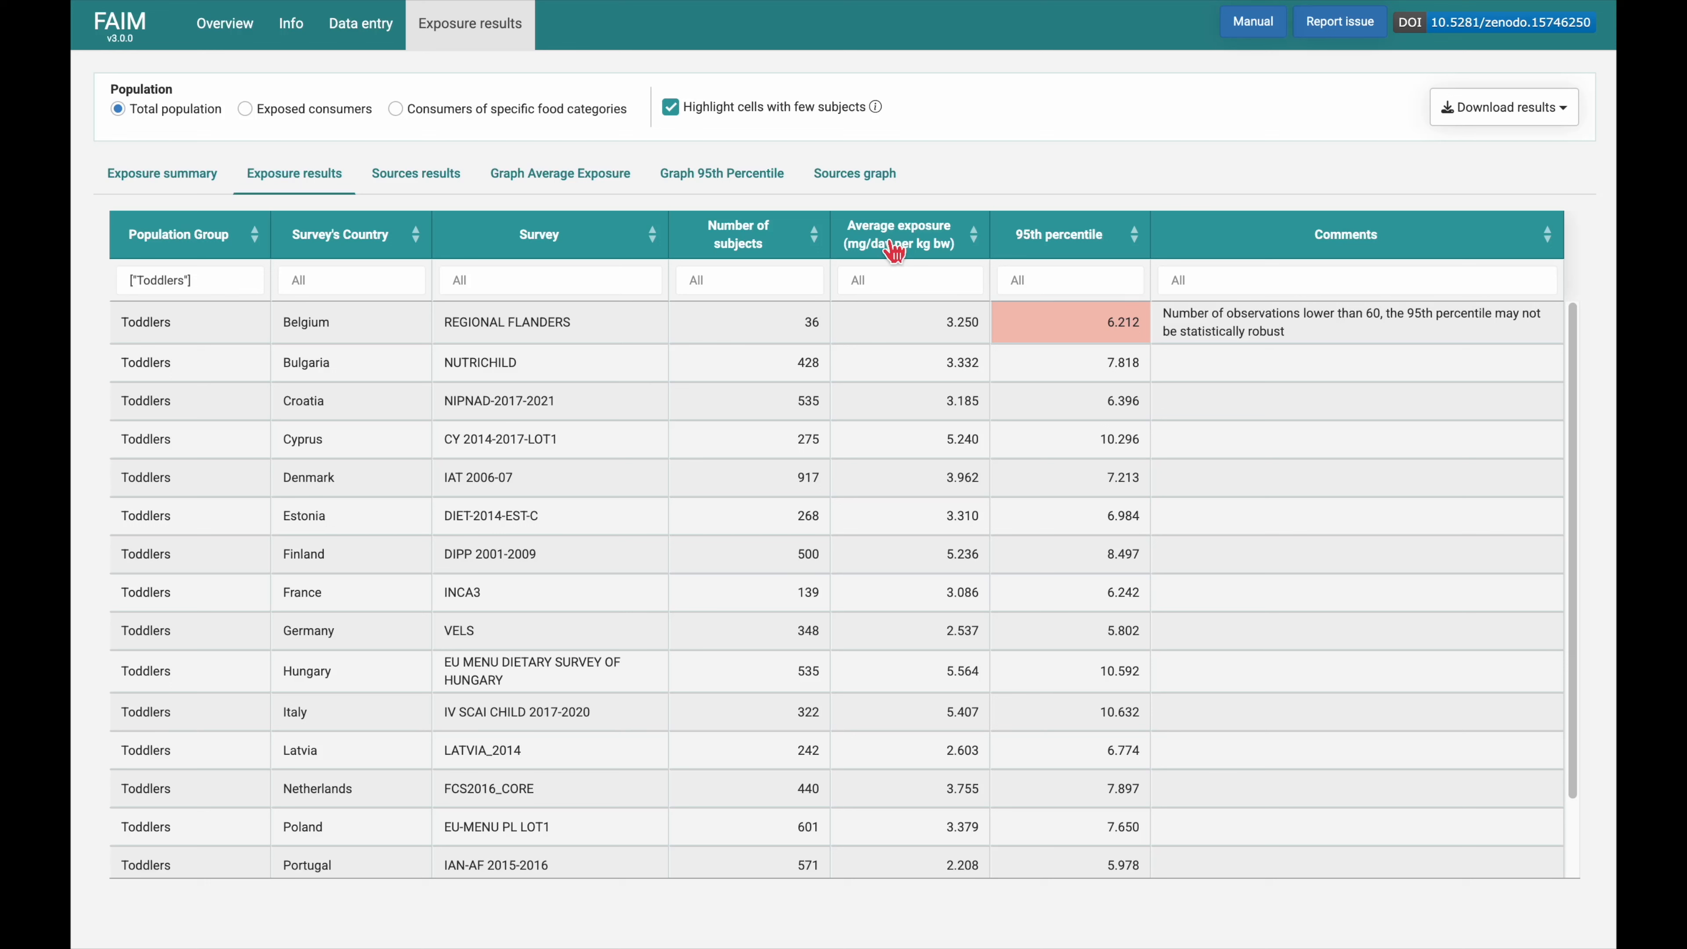
- Examine the sources results per survey and food category, including the available population group filter choices
click(430, 199)
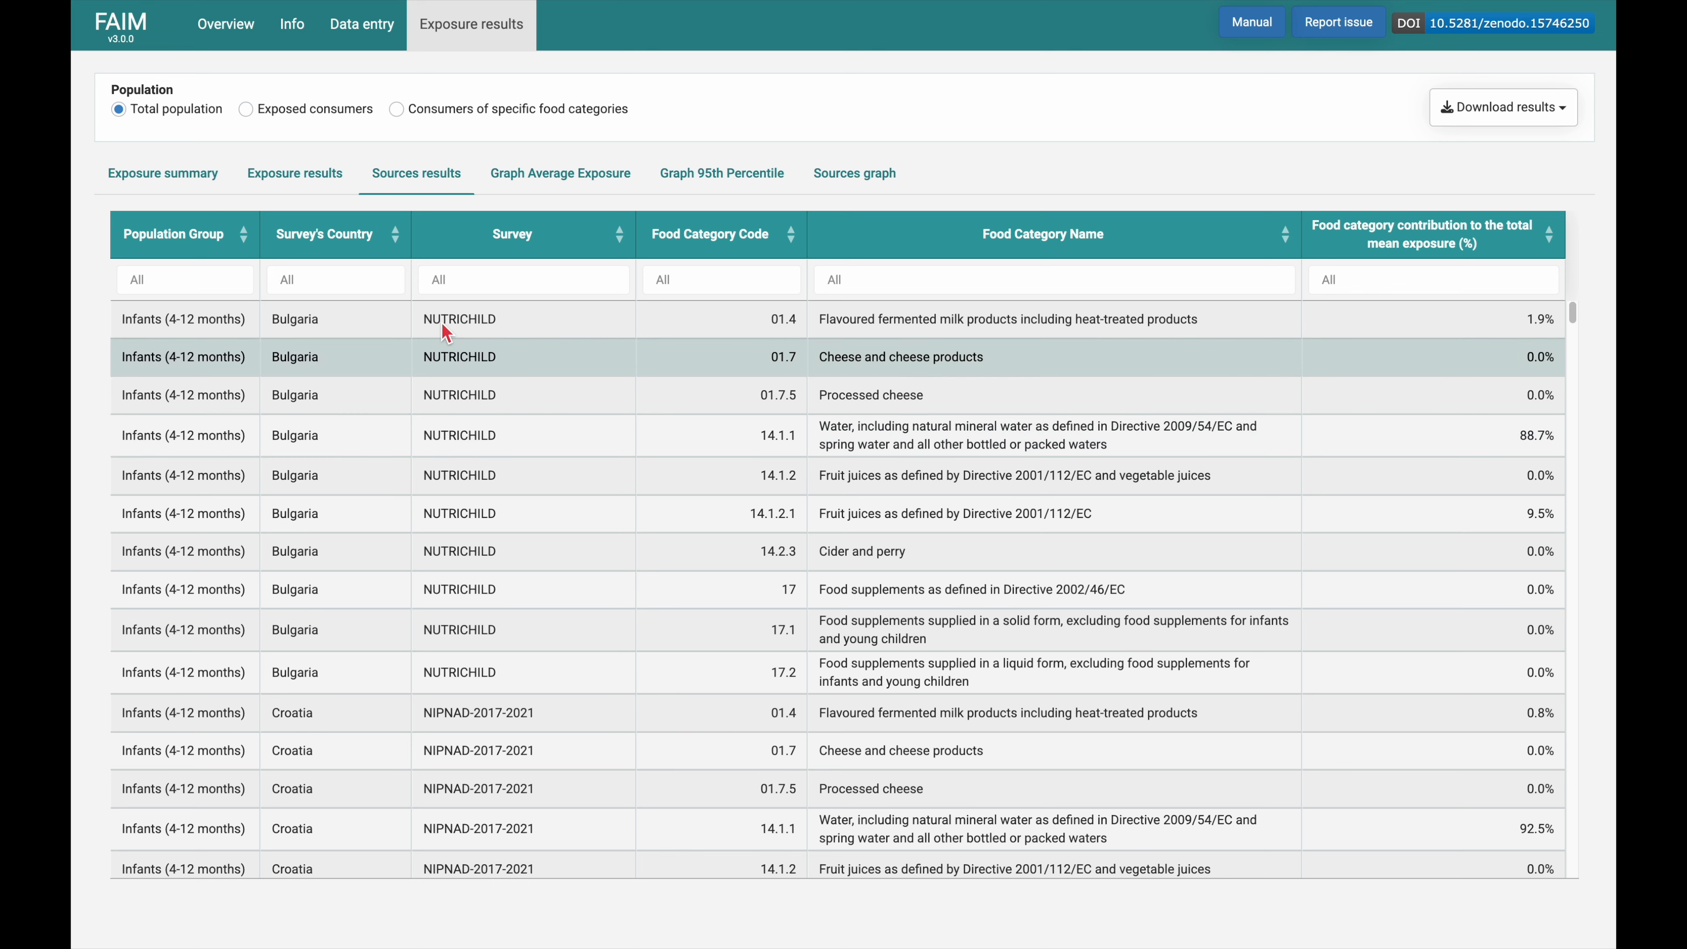
click(160, 283)
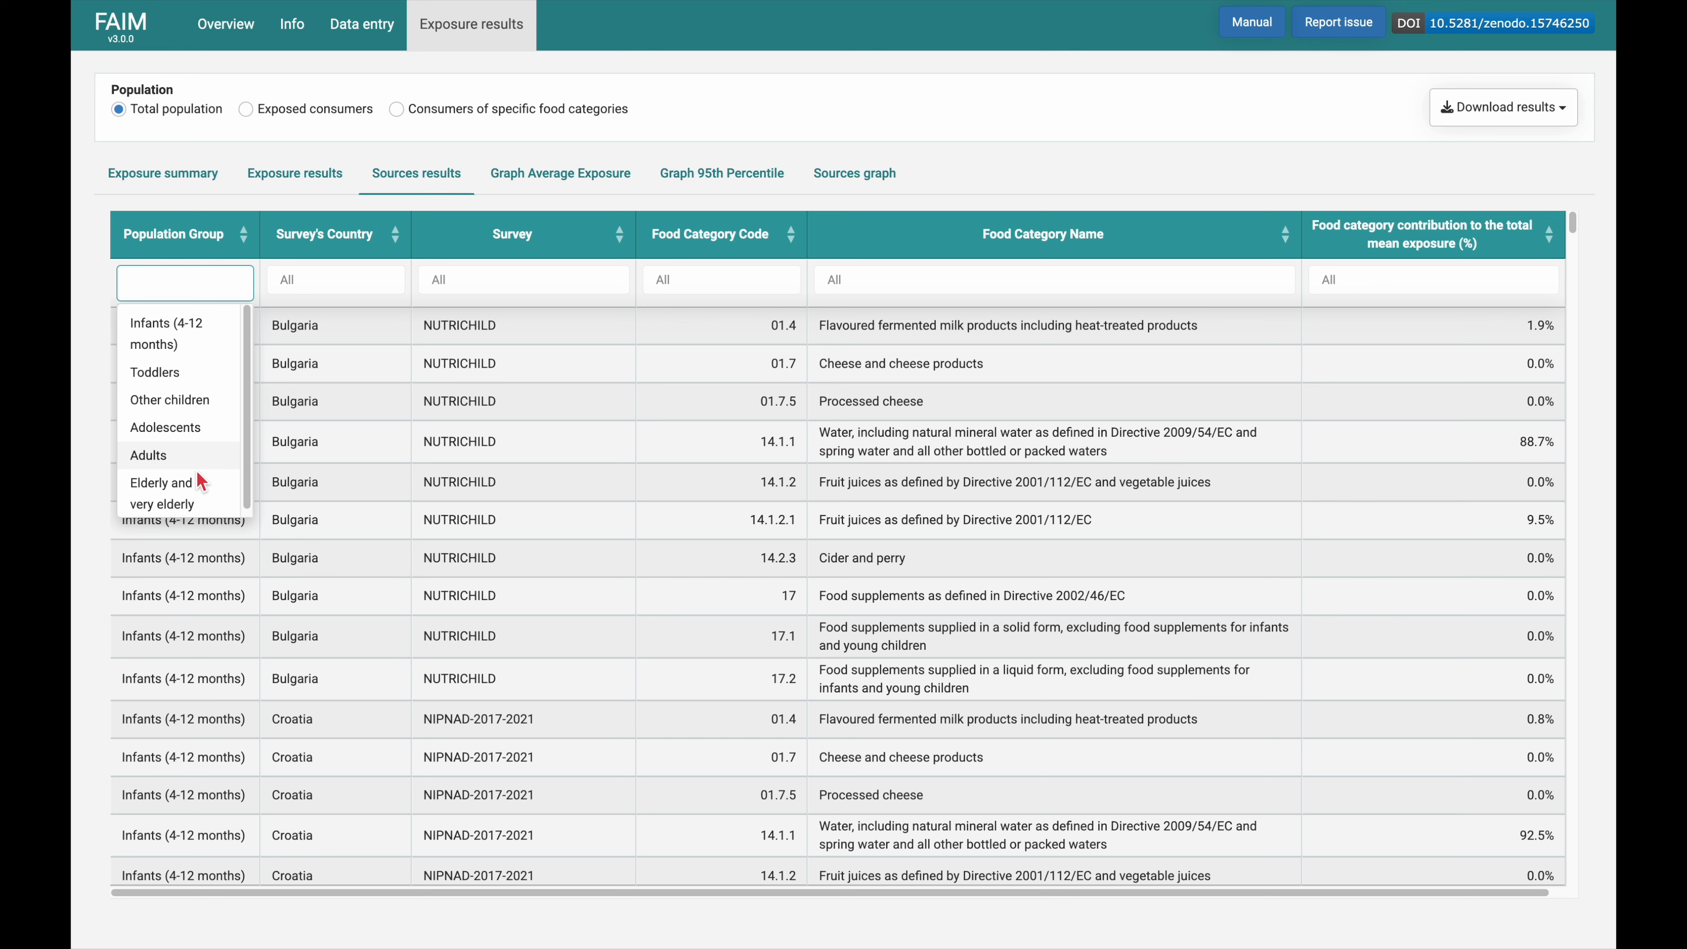
click(95, 336)
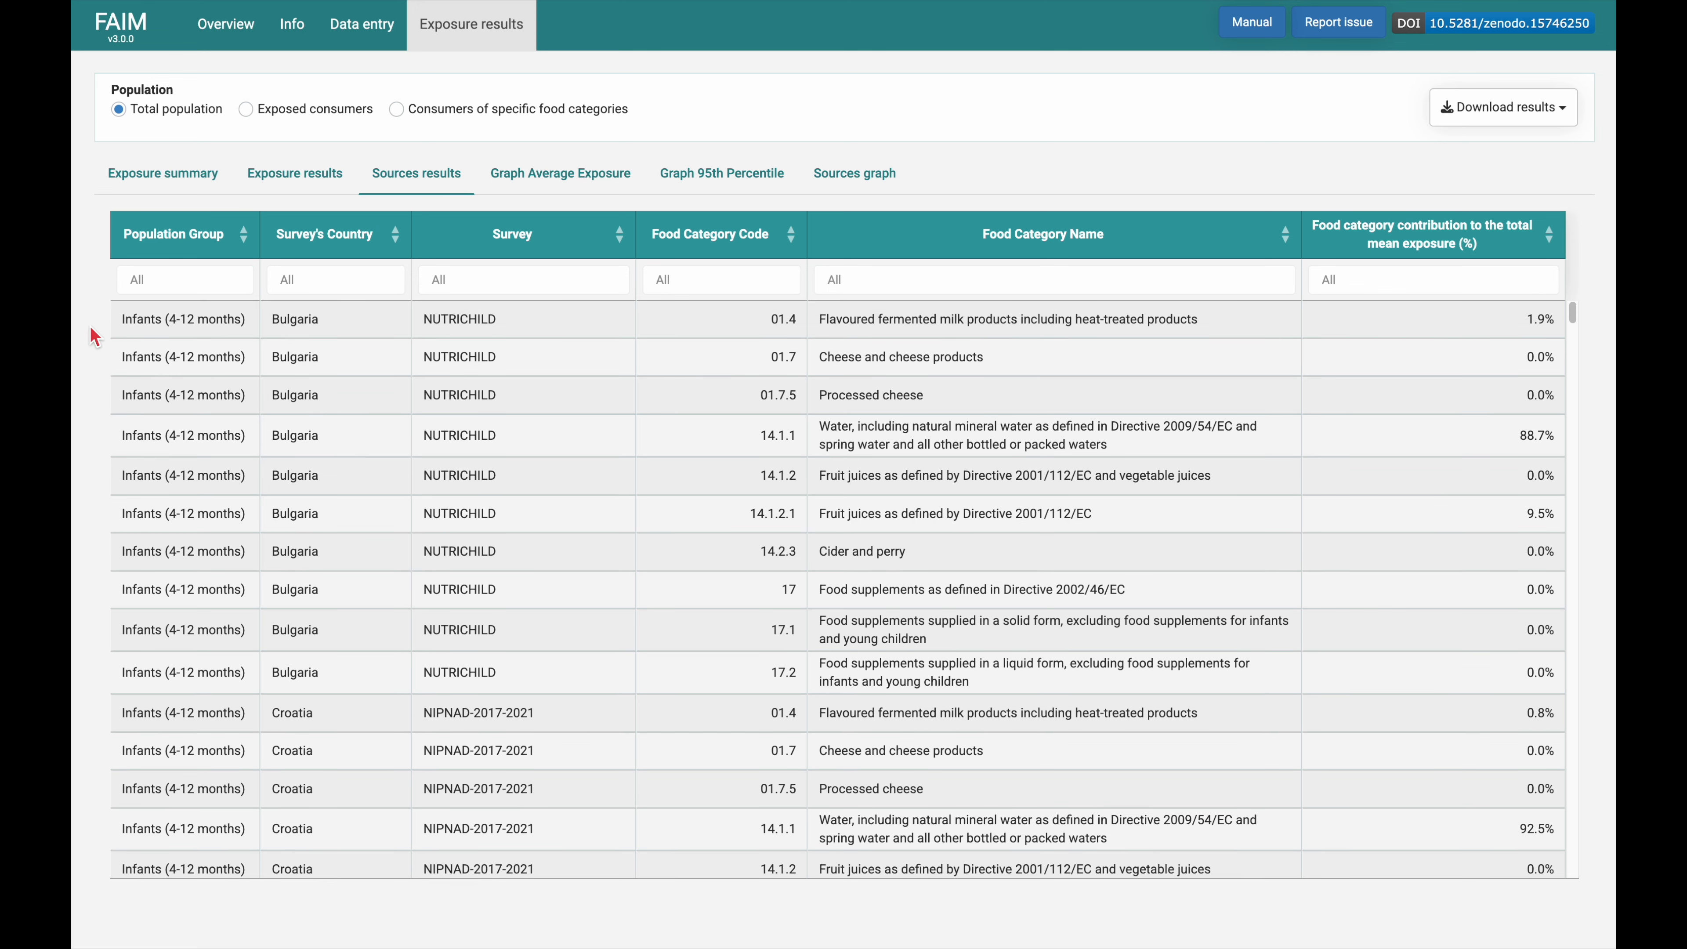
- Examine the average exposure graph, the France bar details for infants, and the population group and country filter options
click(527, 194)
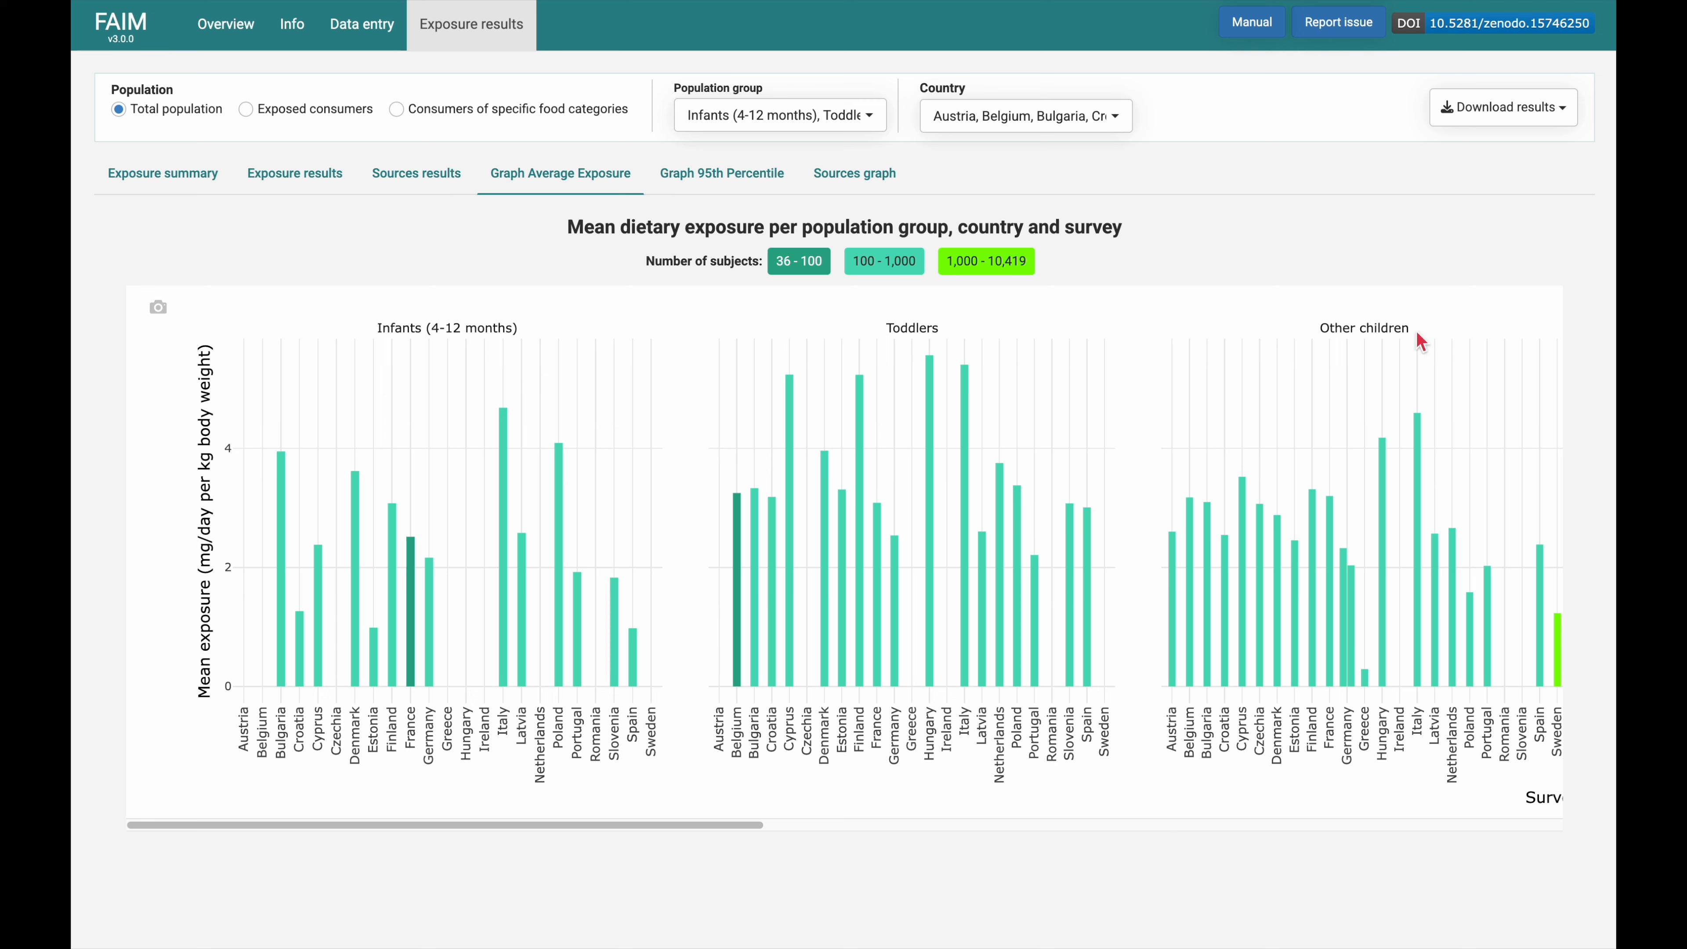
drag(616, 824, 564, 844)
mouse_move(413, 552)
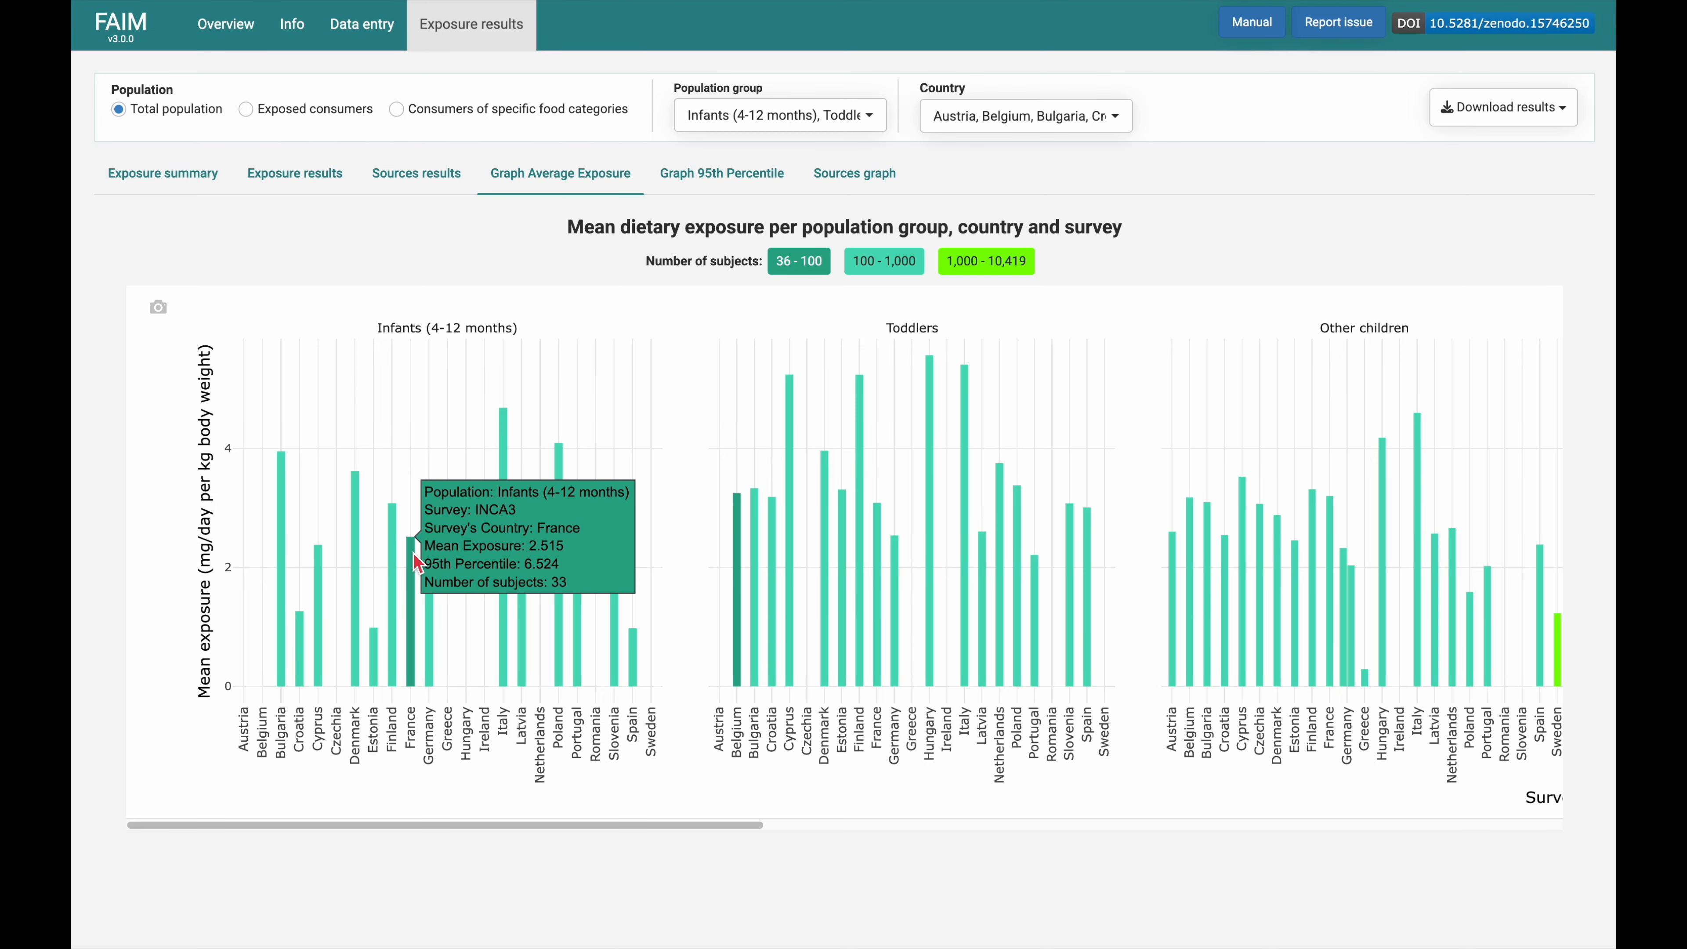
click(844, 111)
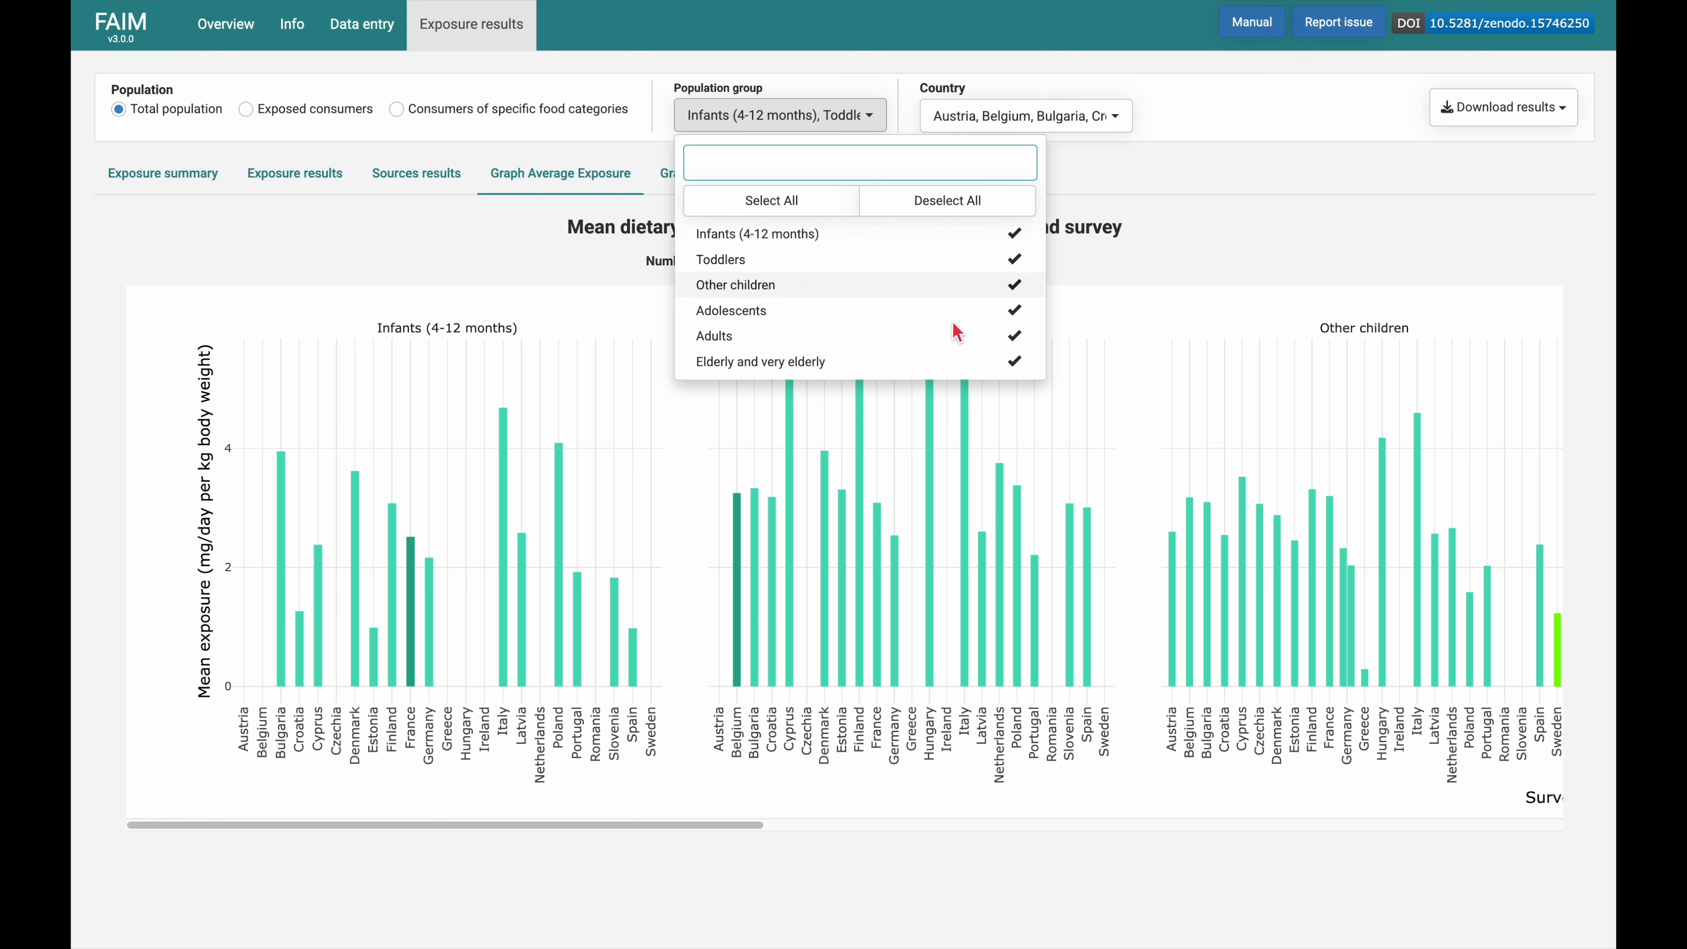
click(1167, 190)
click(1068, 126)
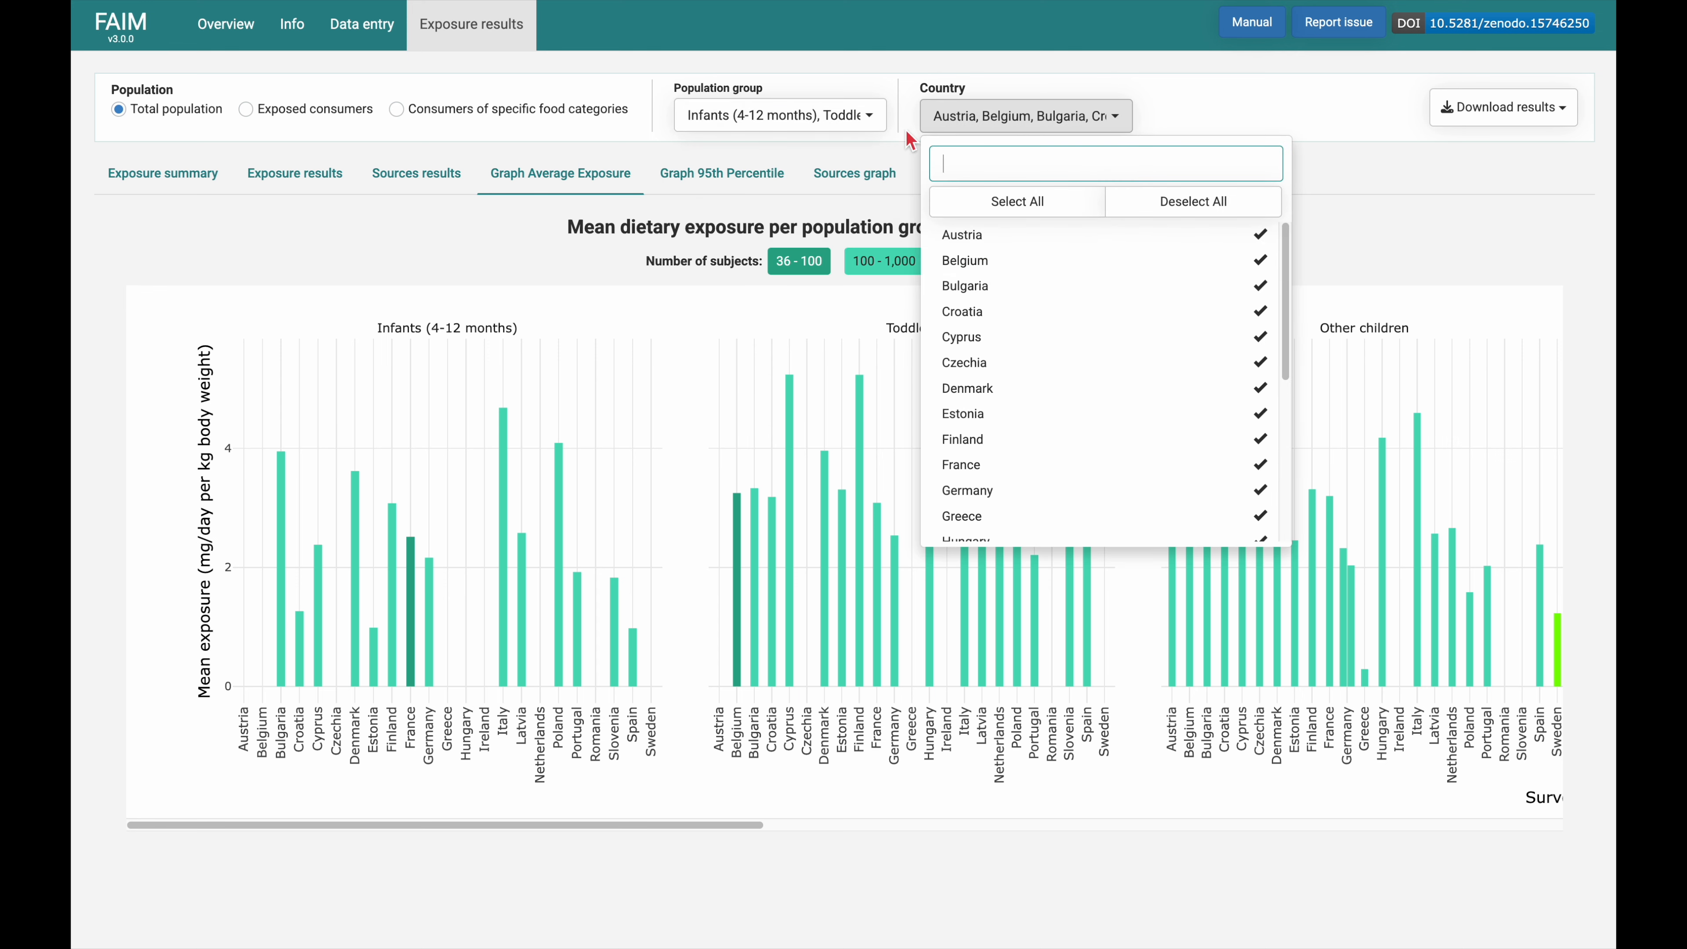
- Limit the average exposure graph to Toddlers and Other children and inspect the German survey bars for Other children
click(866, 117)
click(911, 201)
click(771, 260)
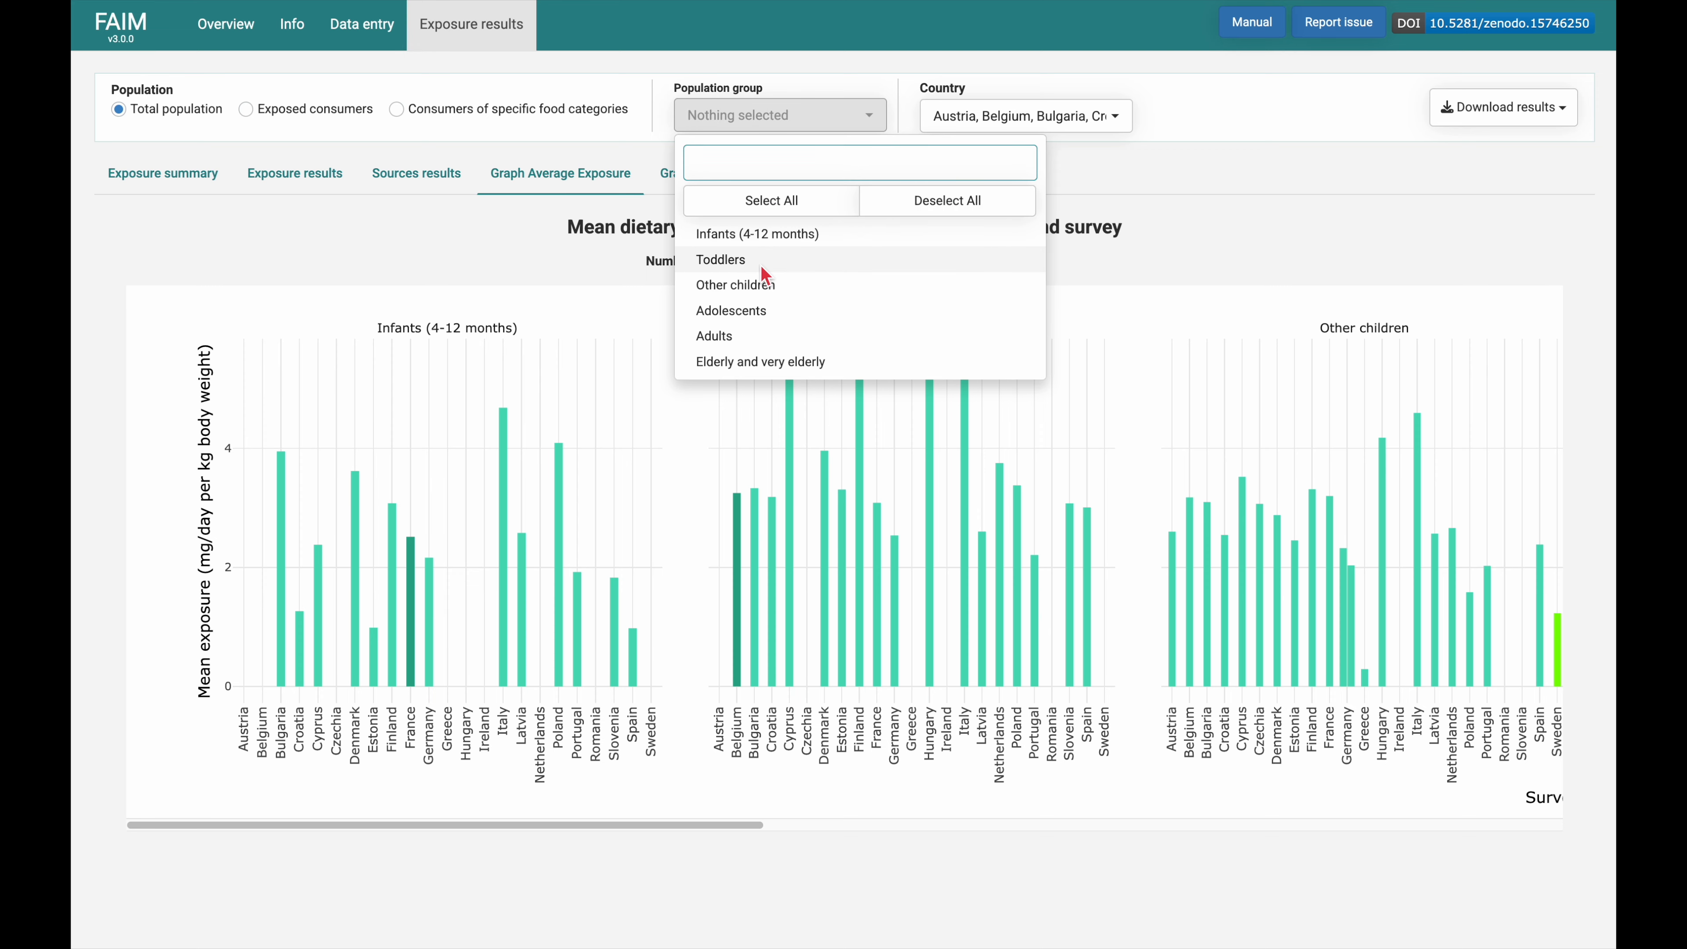
click(759, 287)
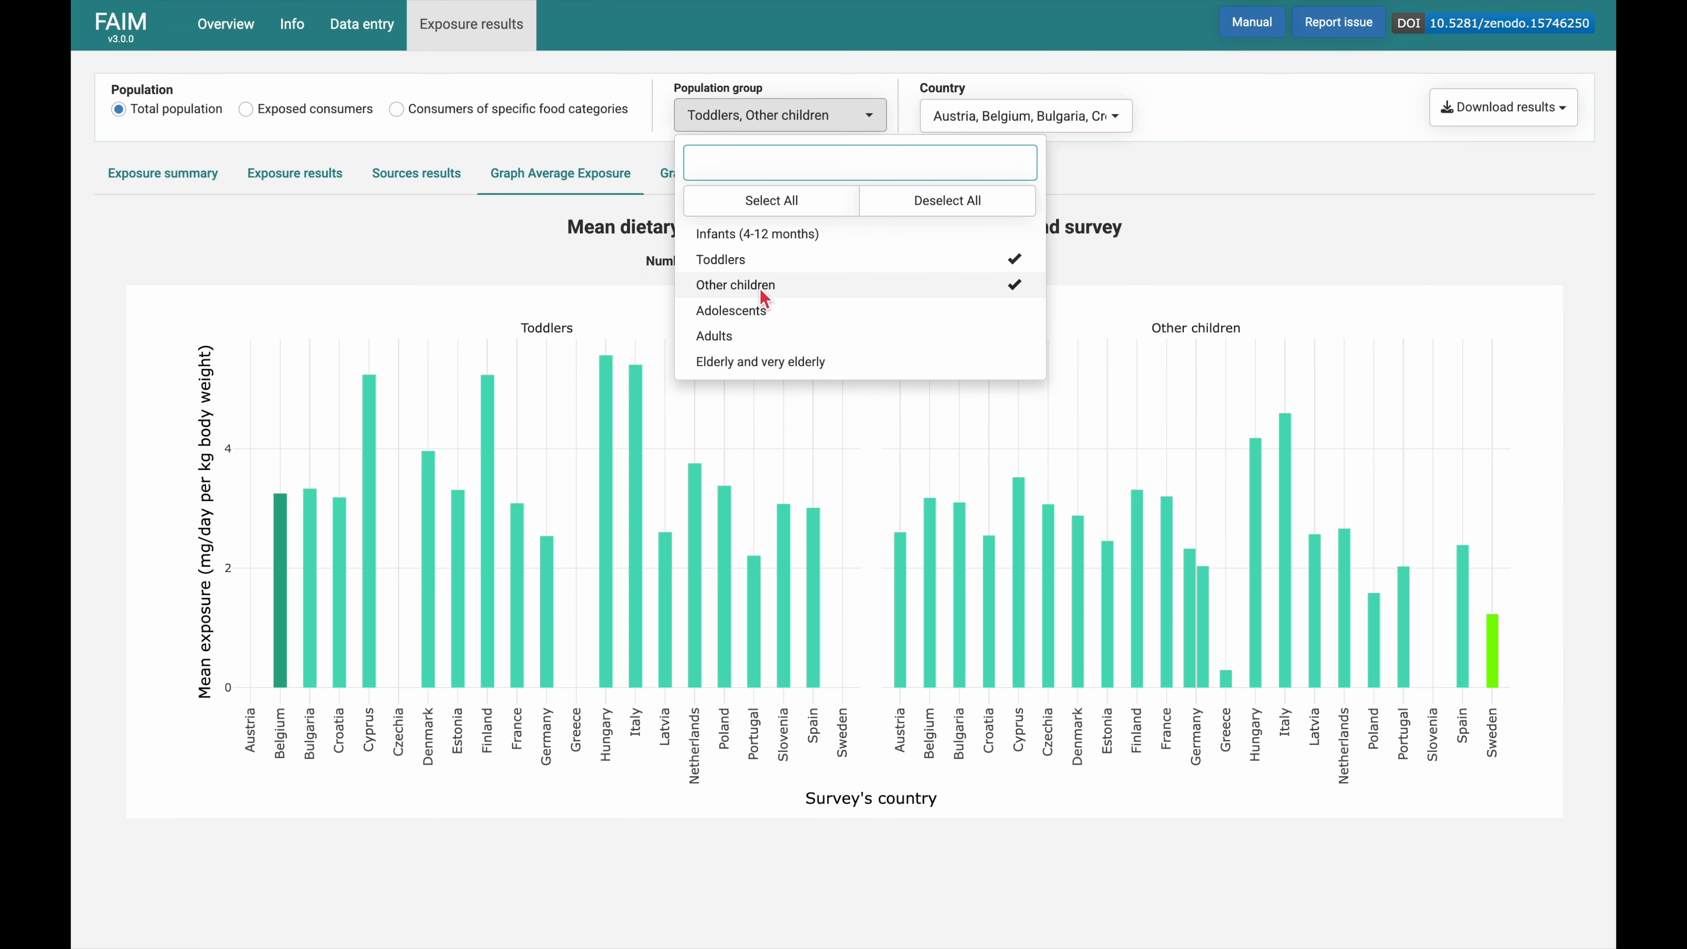
click(518, 266)
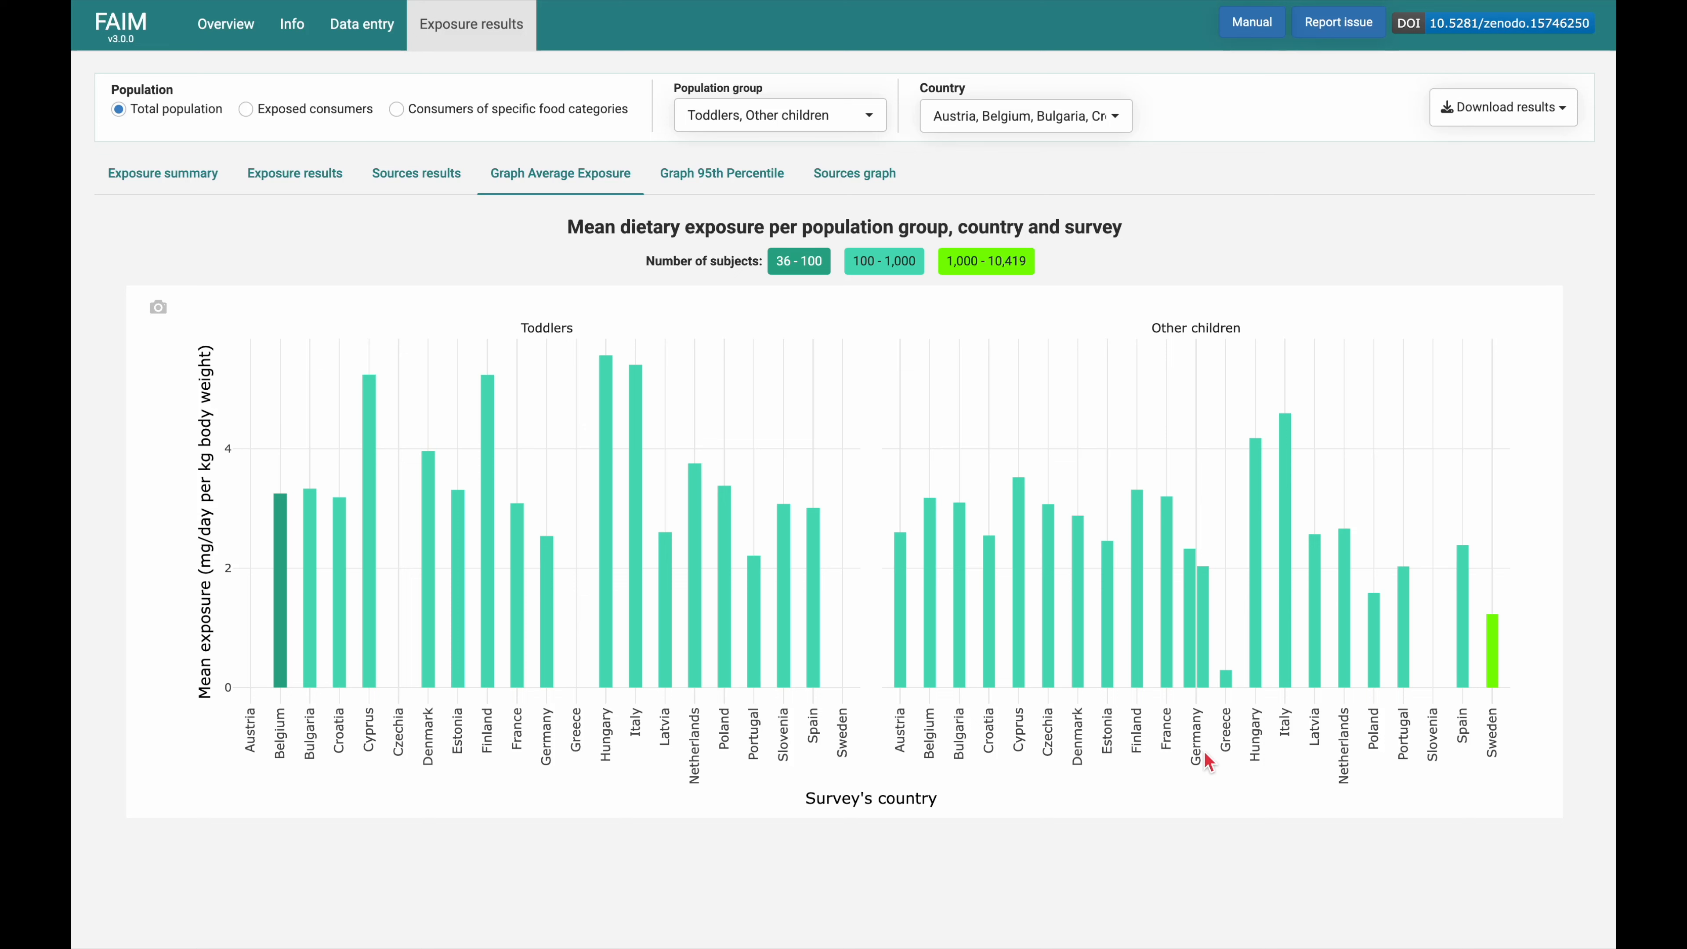
mouse_move(1189, 643)
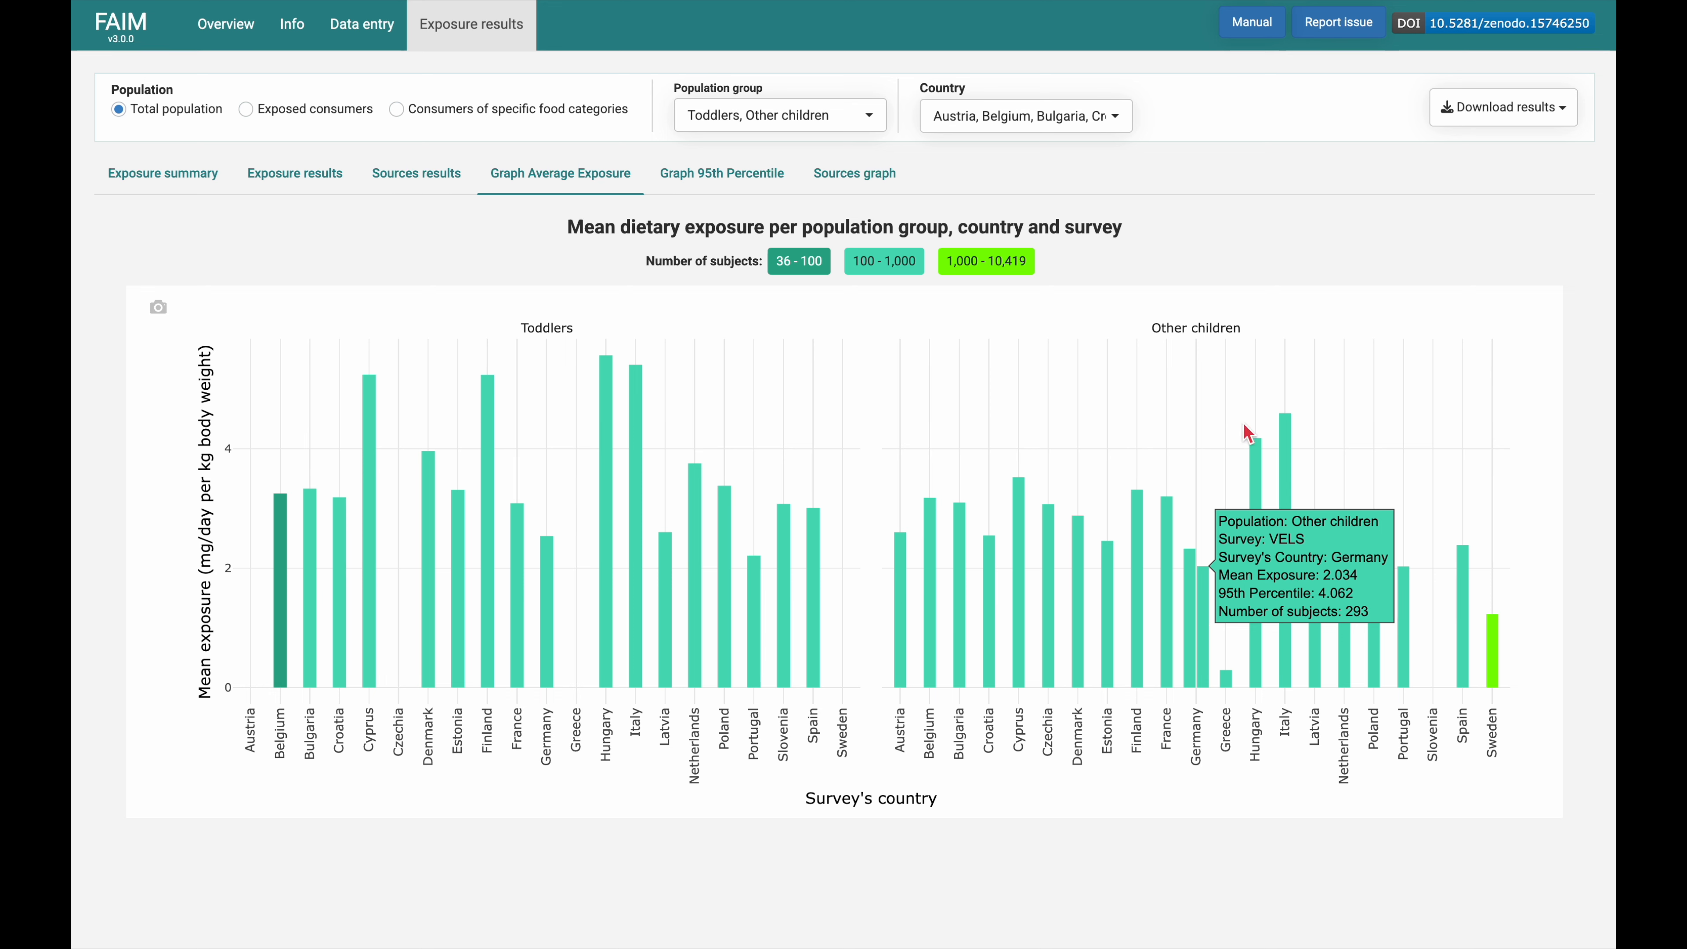
- View the 95th percentile exposure graph and check its population group selection
click(732, 191)
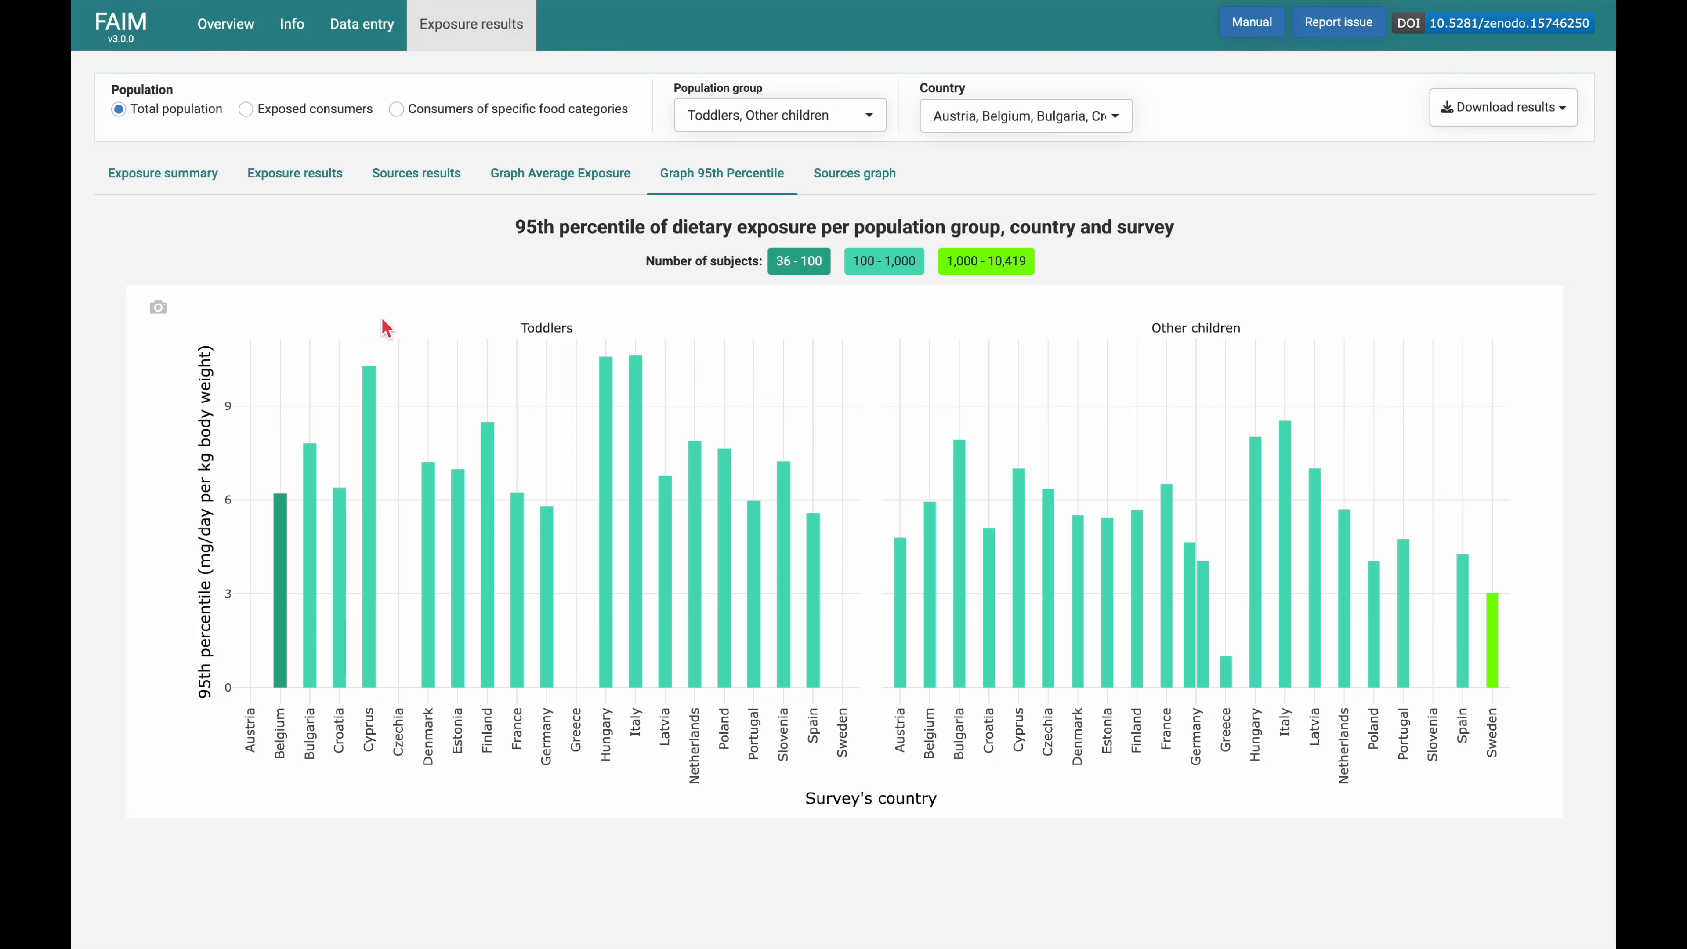
click(824, 118)
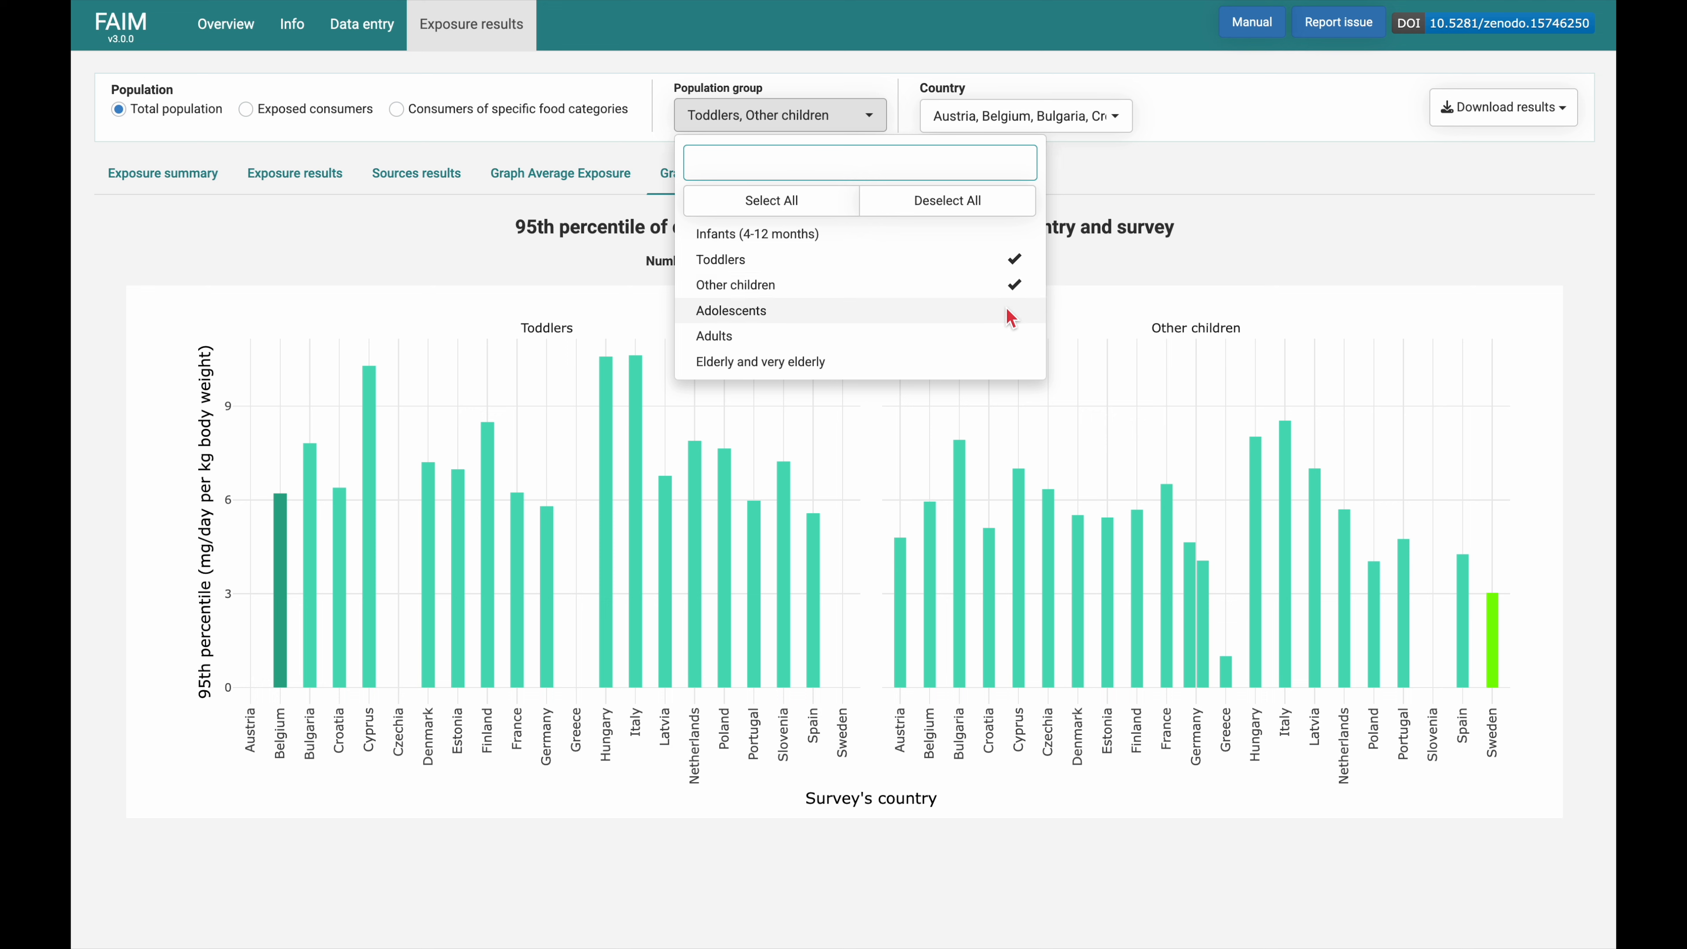
click(1132, 263)
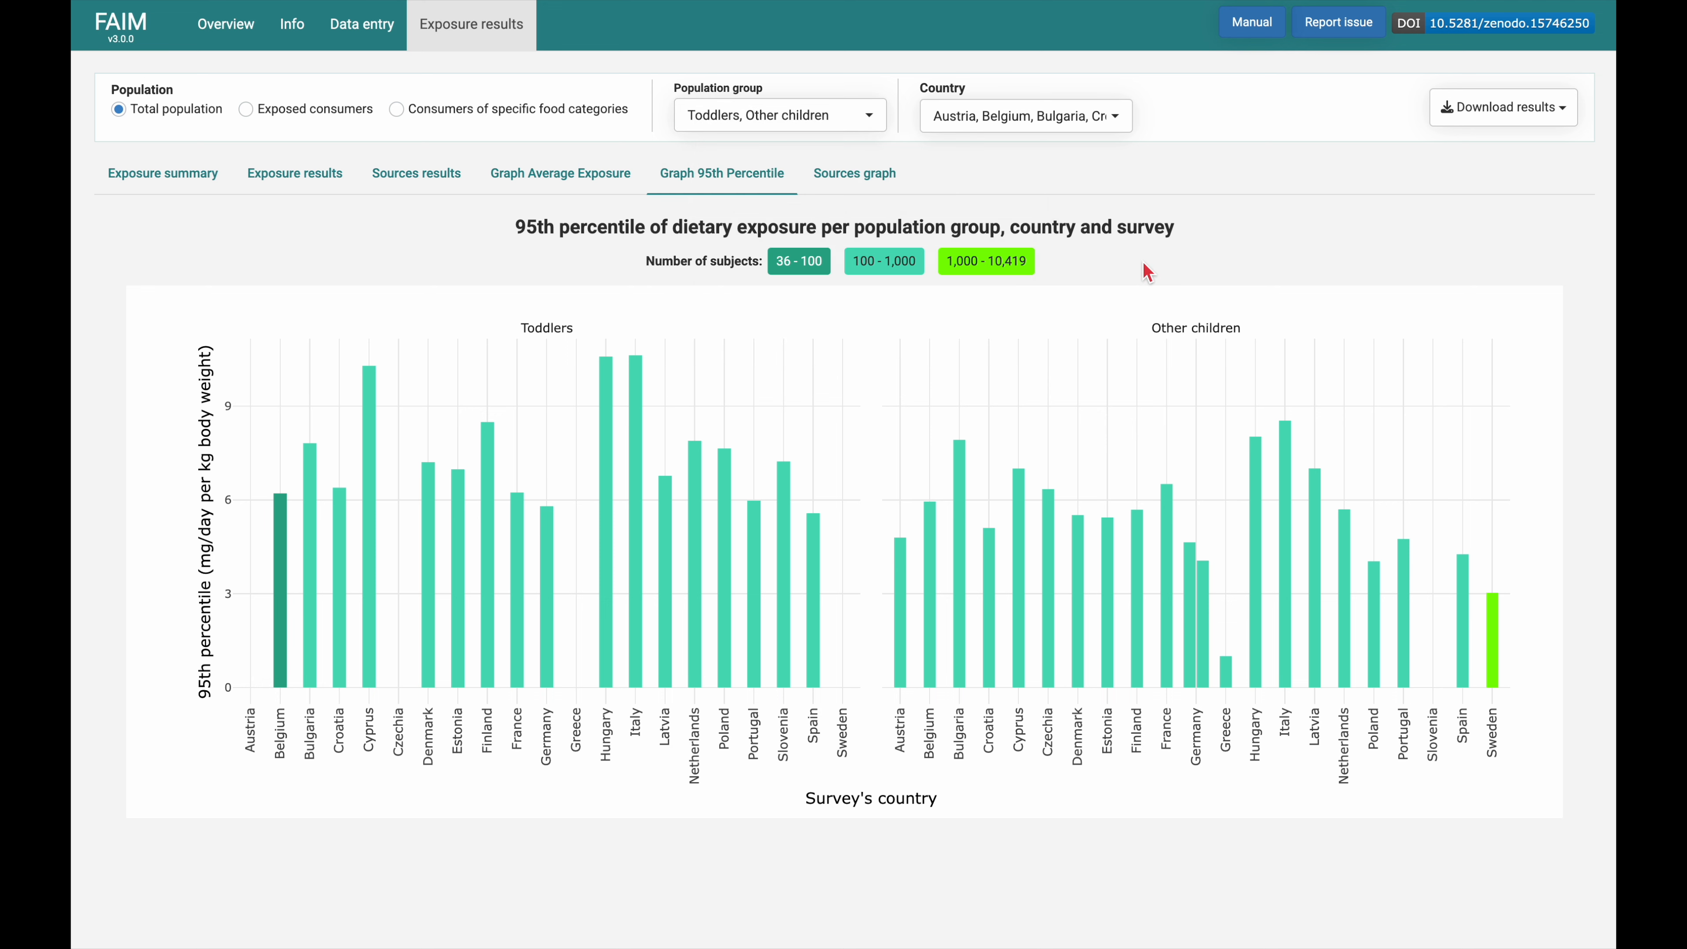
- Examine the exposure sources graph, inspecting the fermented milk and fruit juice contributions for toddlers in the Netherlands
click(837, 192)
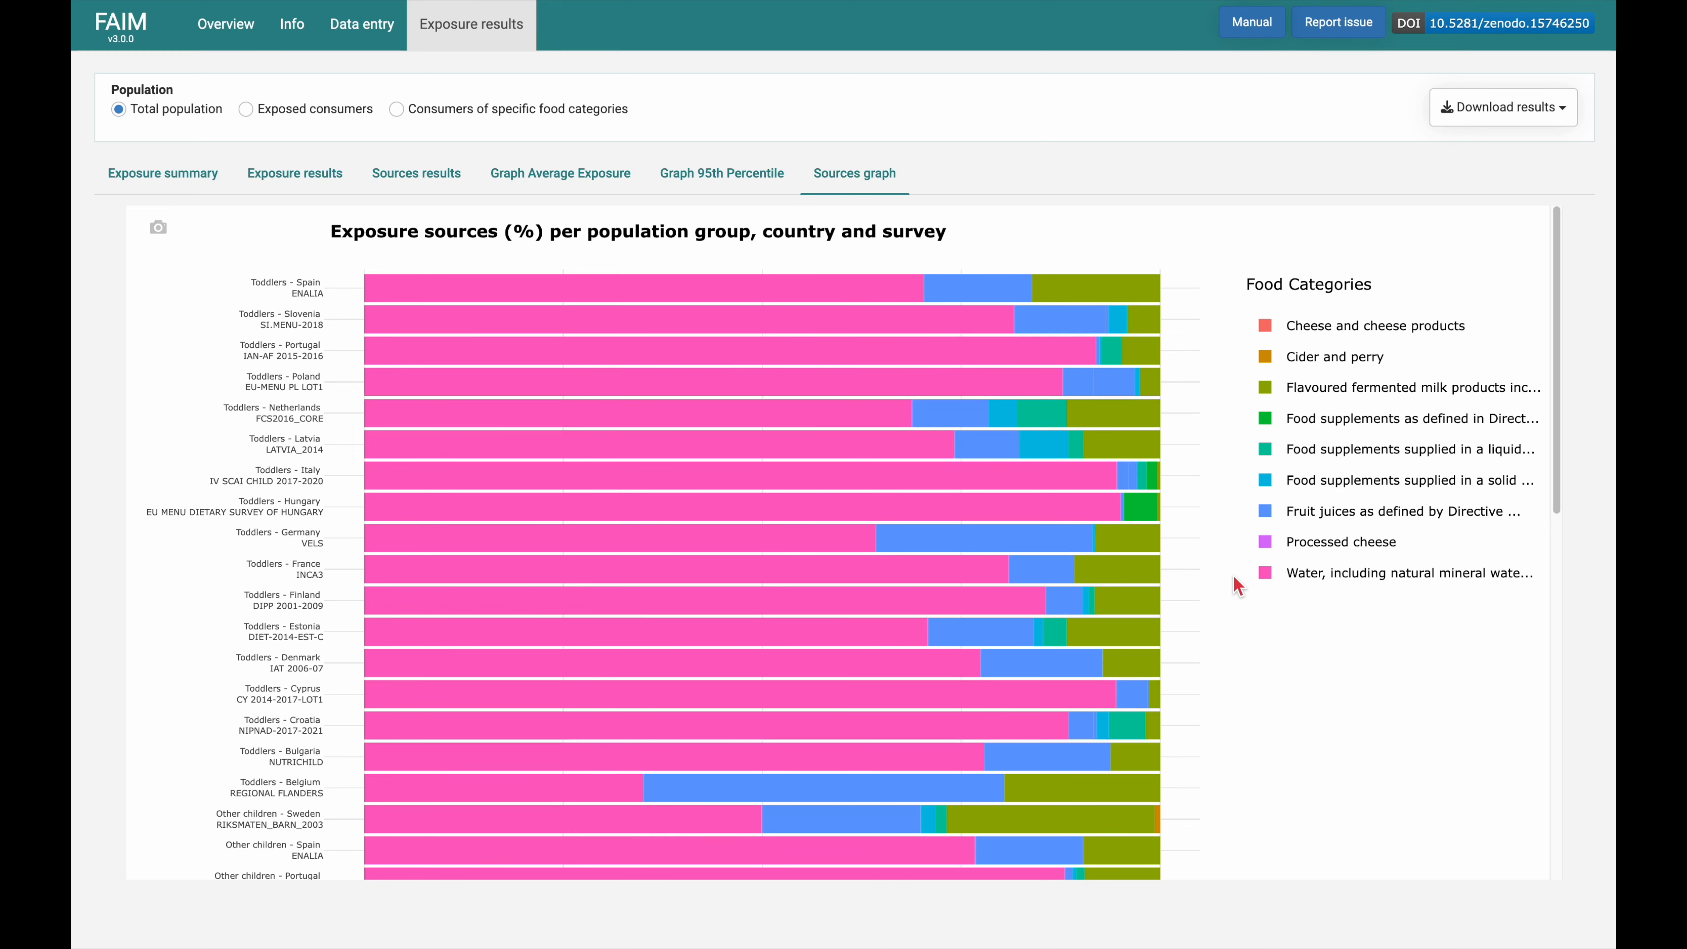
mouse_move(1148, 425)
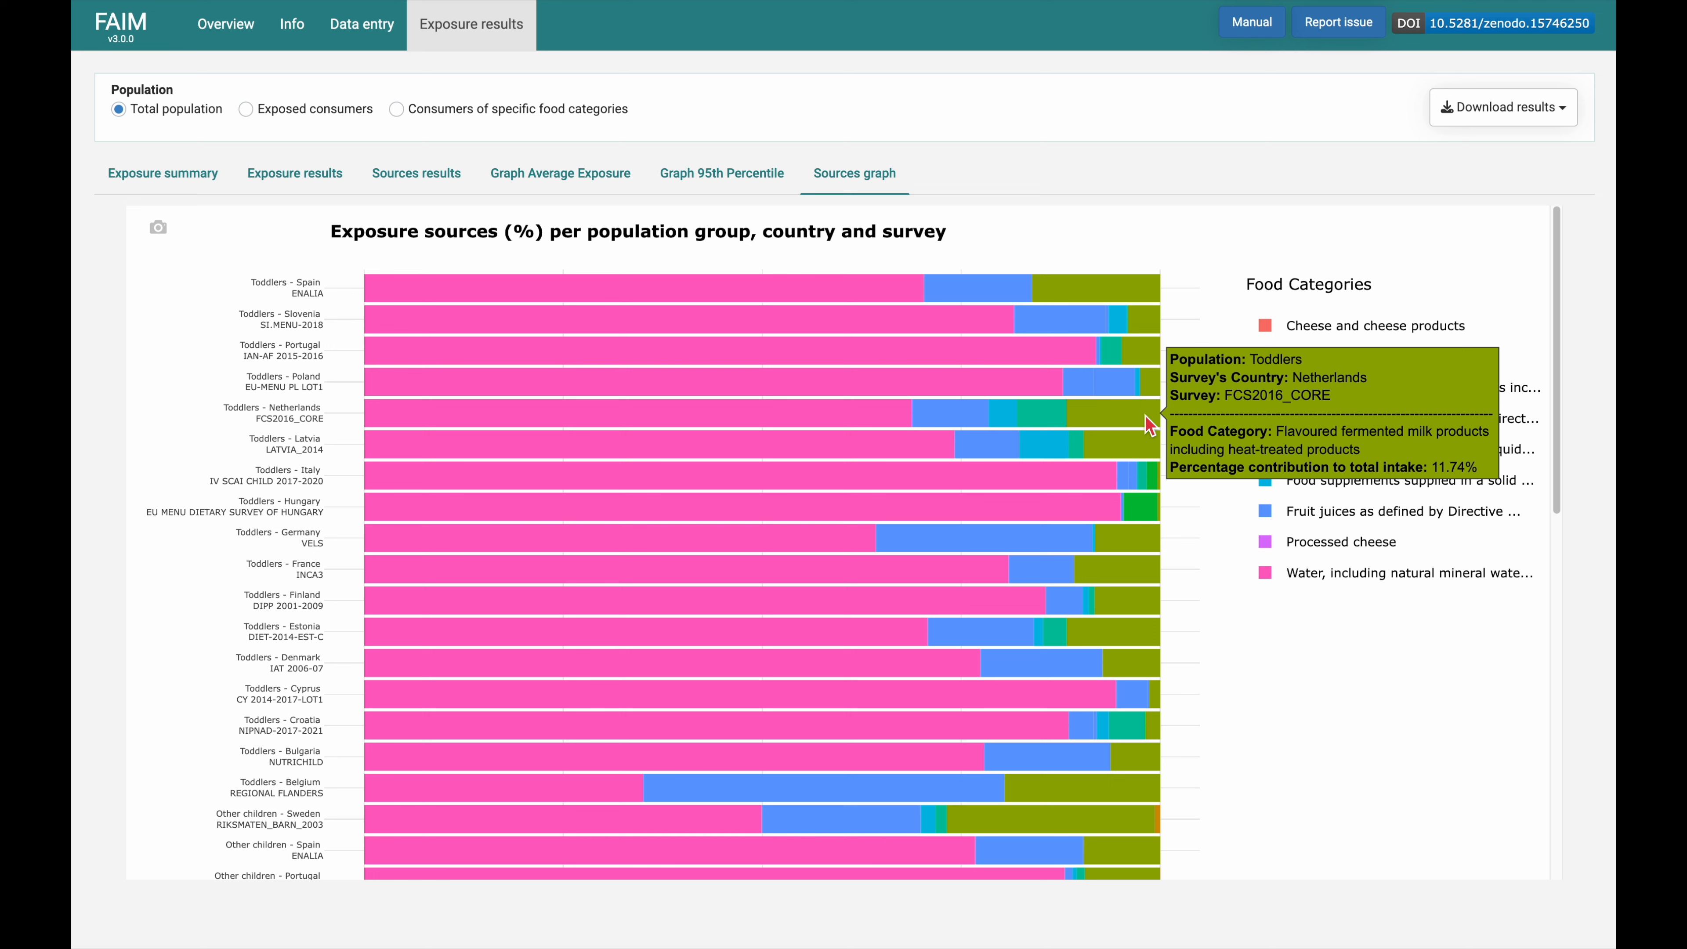
mouse_move(953, 425)
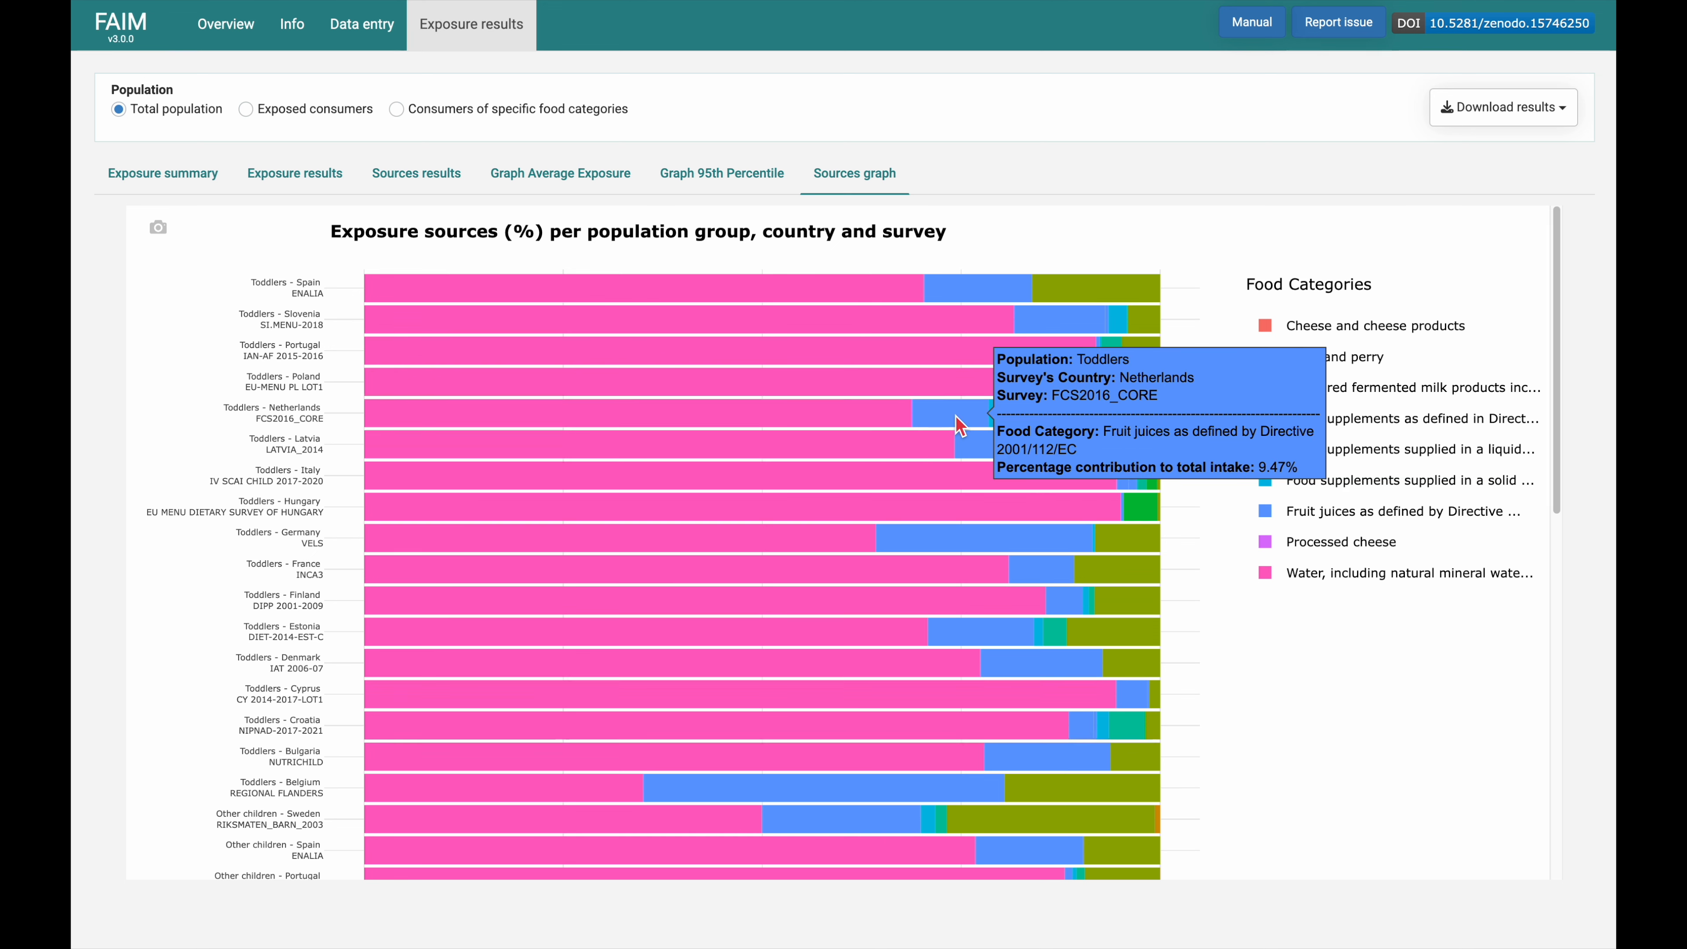
- Return to the exposure summary and download the results in Excel format, saving the file in the Downloads folder
click(190, 183)
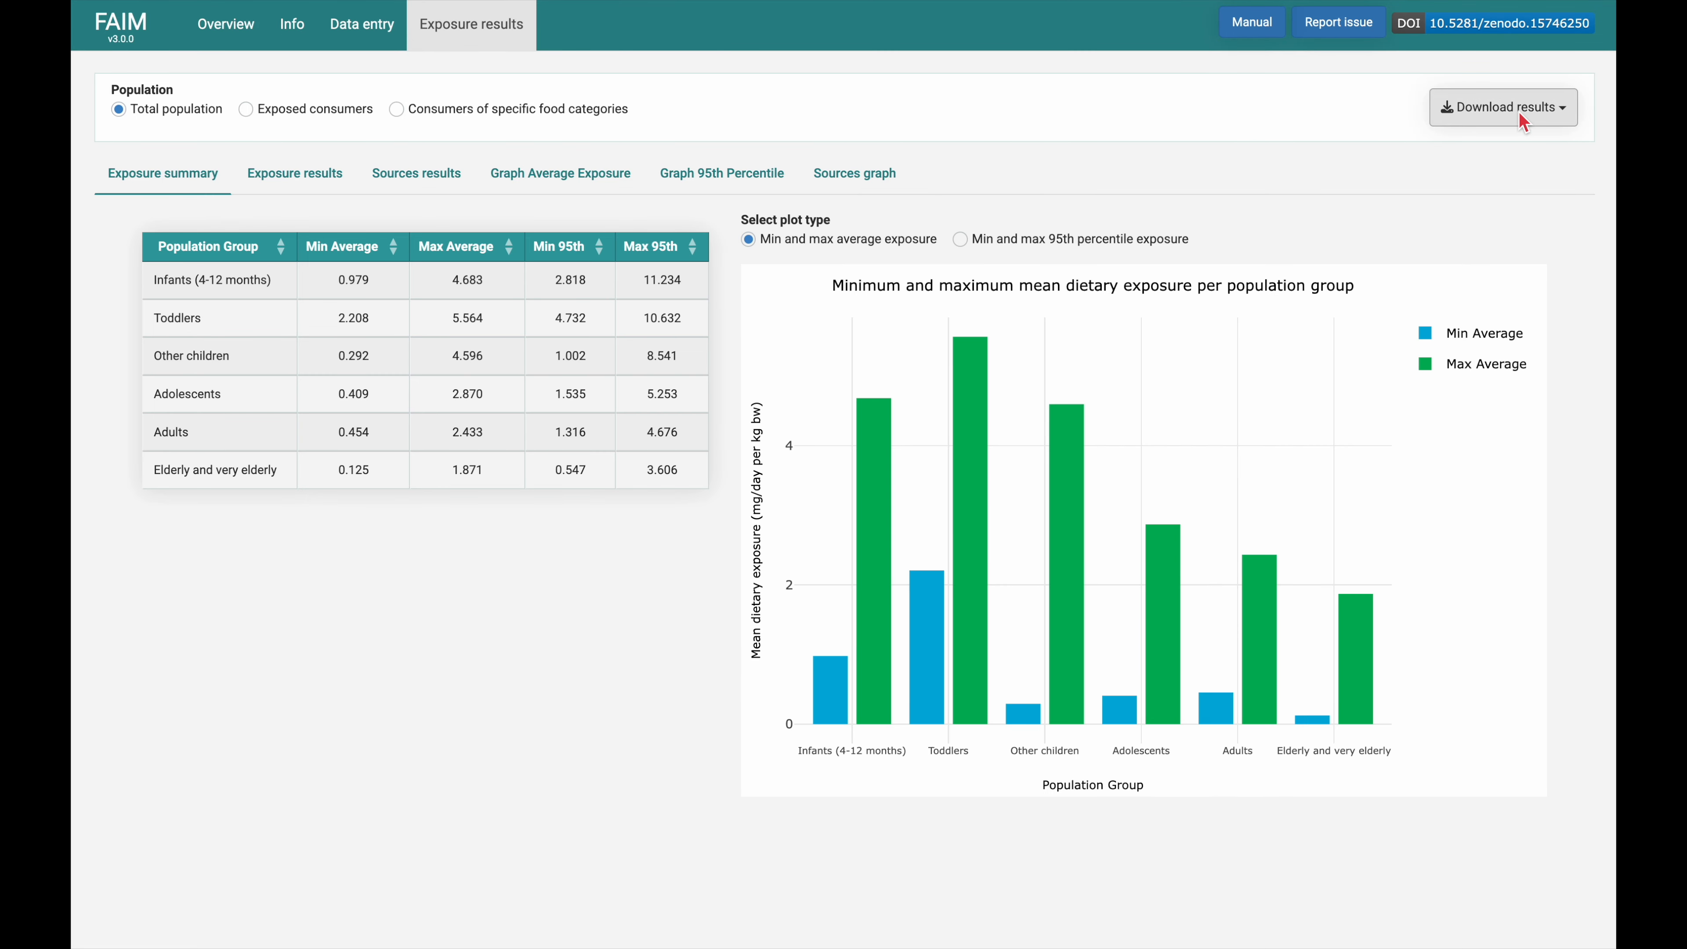
click(1458, 119)
click(1264, 176)
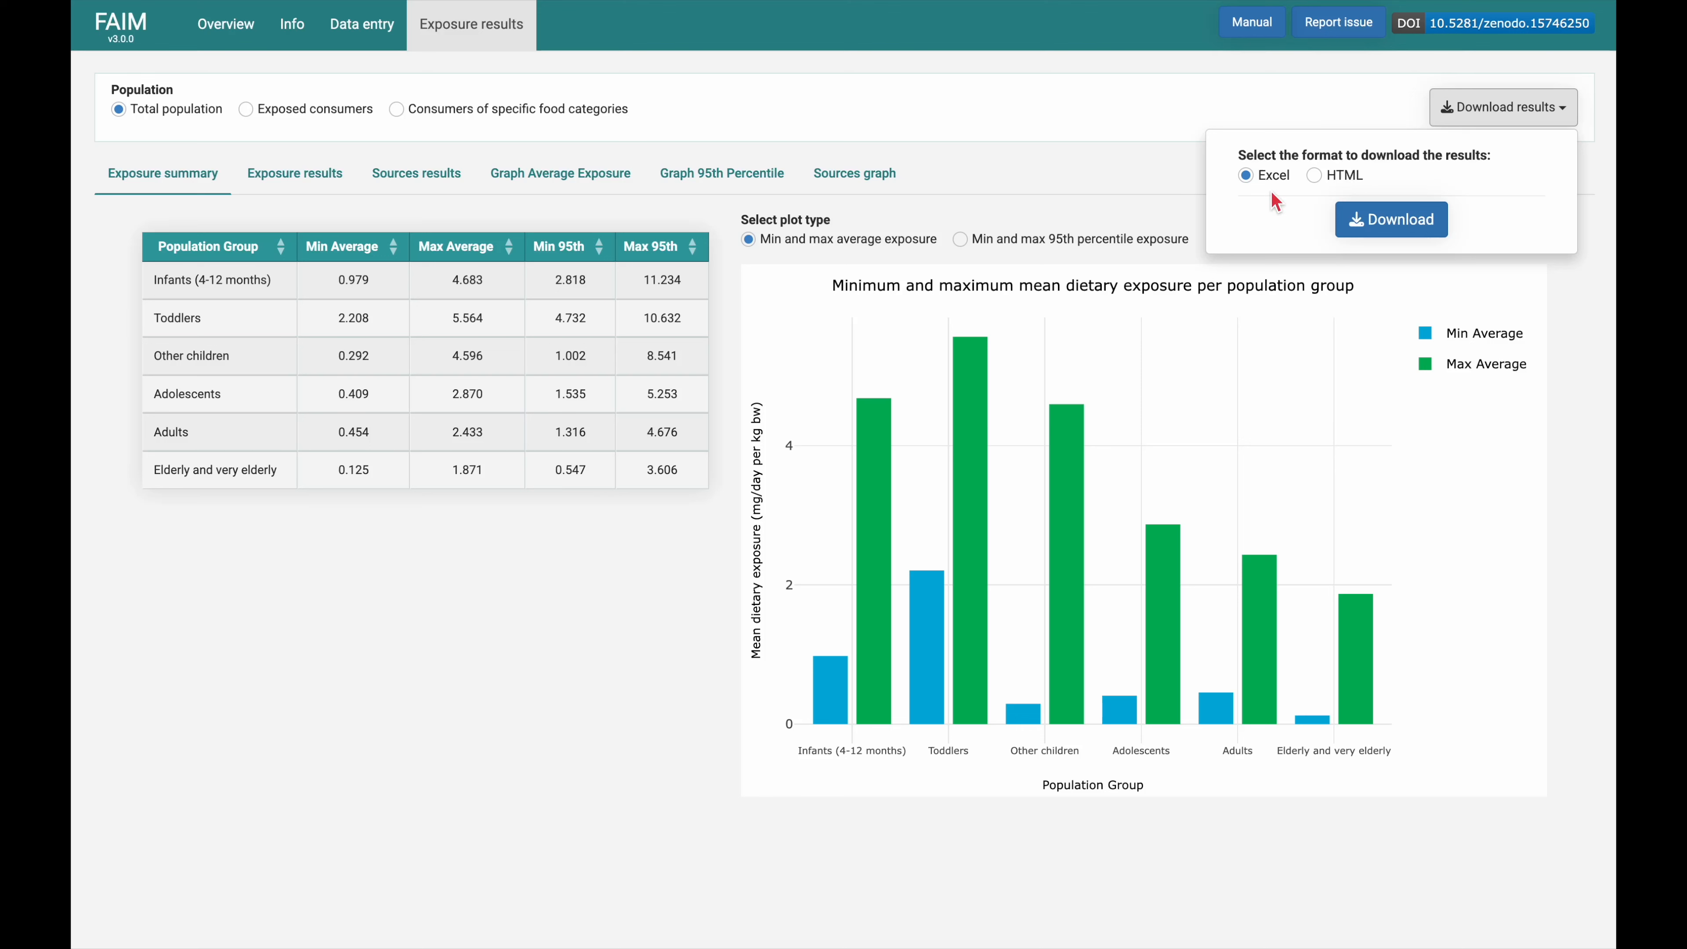
click(1344, 189)
click(1245, 178)
click(1417, 225)
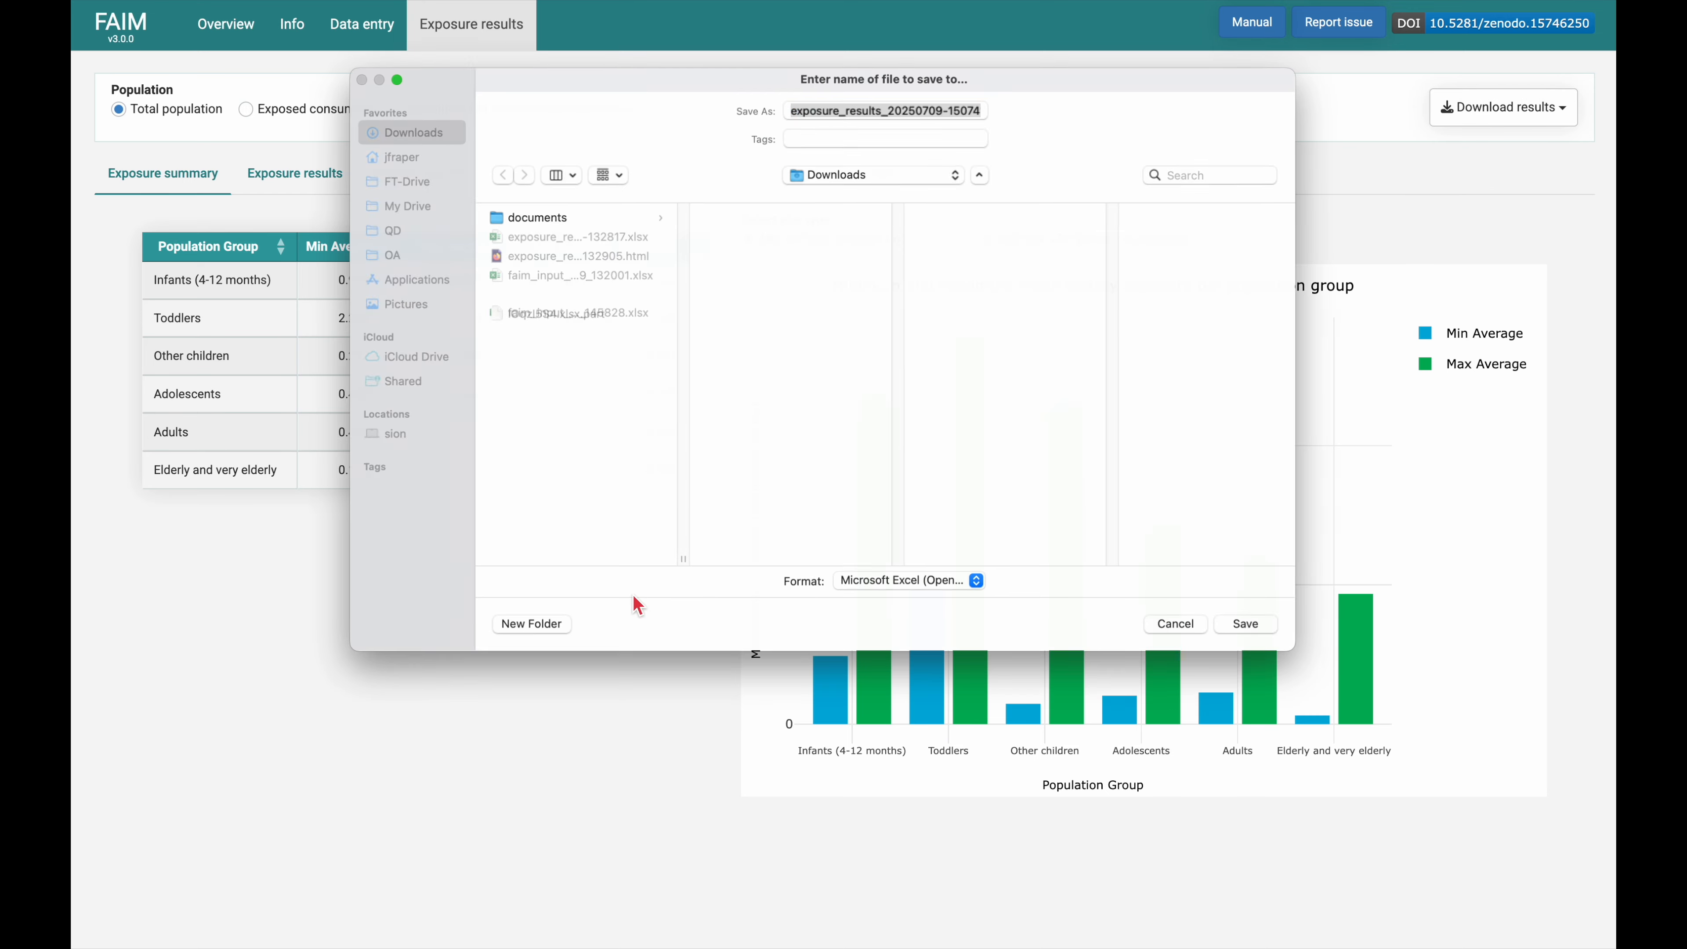
click(1252, 630)
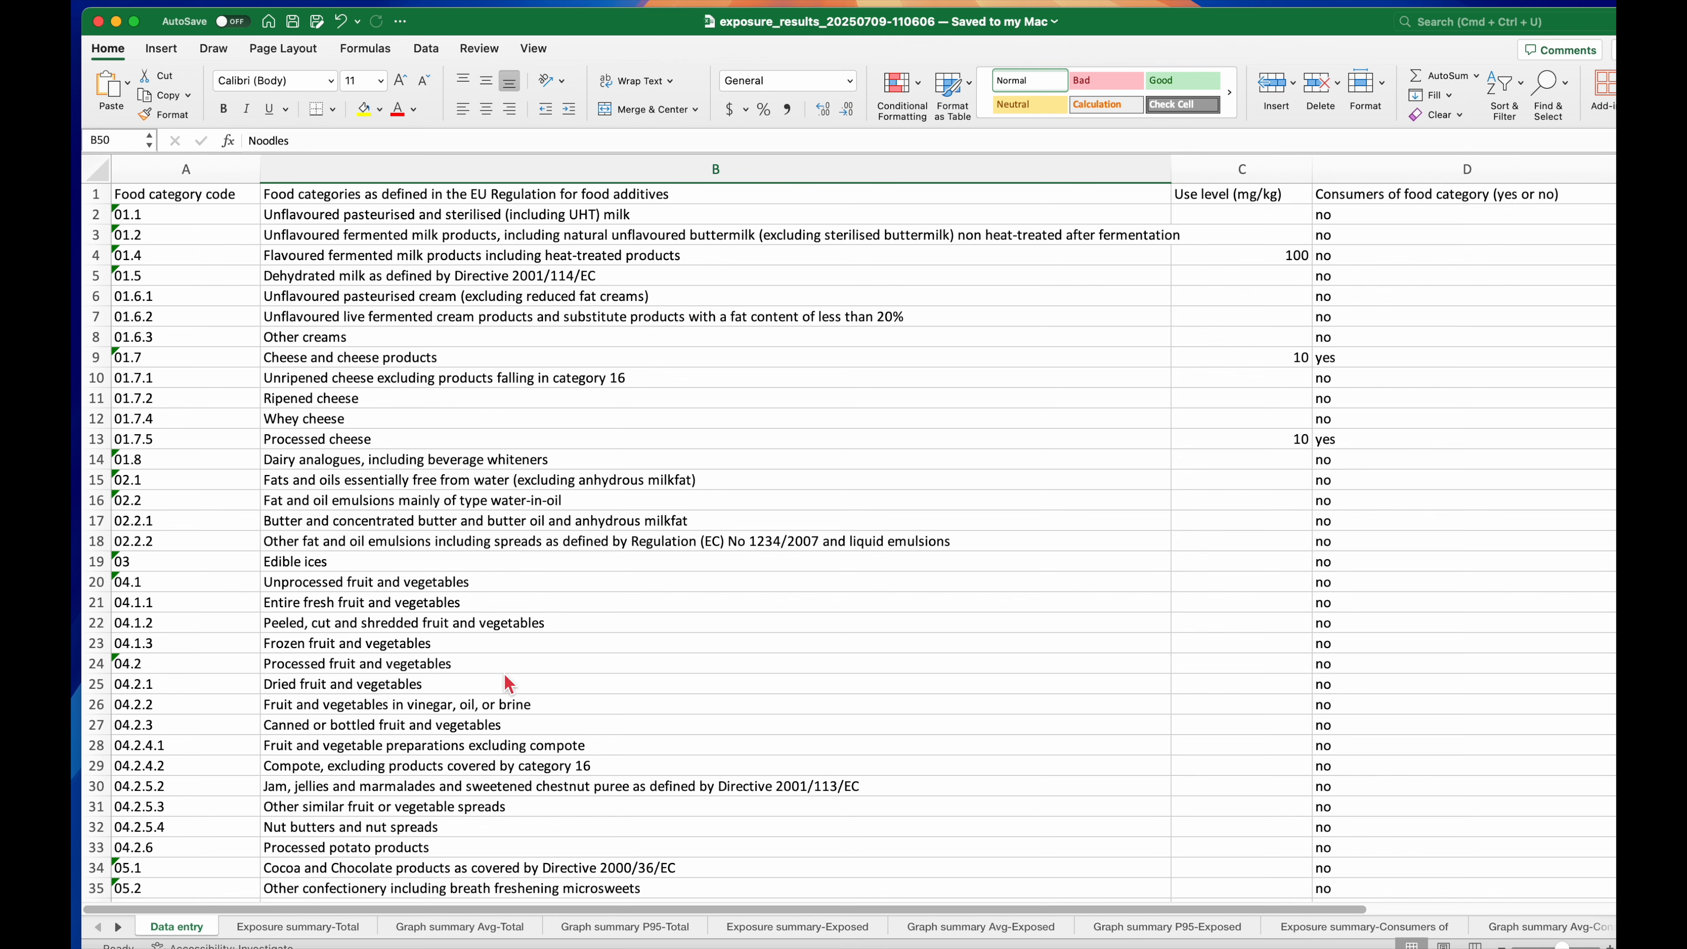
- Examine the exported Excel workbook's use levels on the Data entry sheet and view the Exposure summary-Total sheet
scroll(449, 726, down, 5)
scroll(449, 726, down, 20)
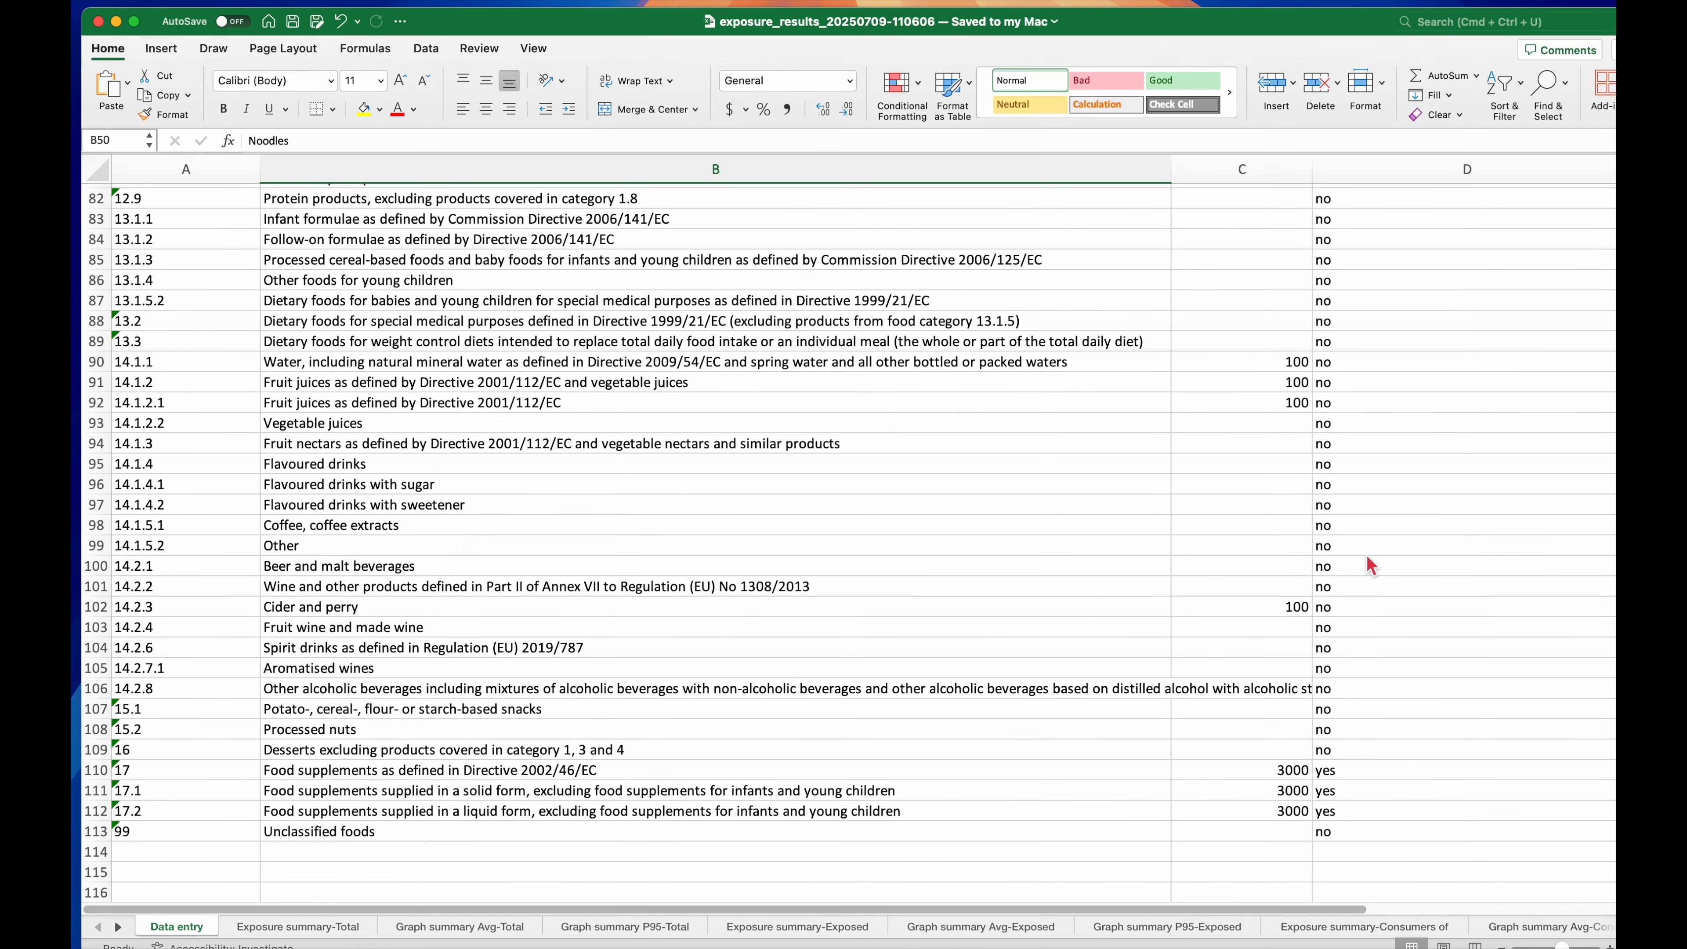
click(292, 926)
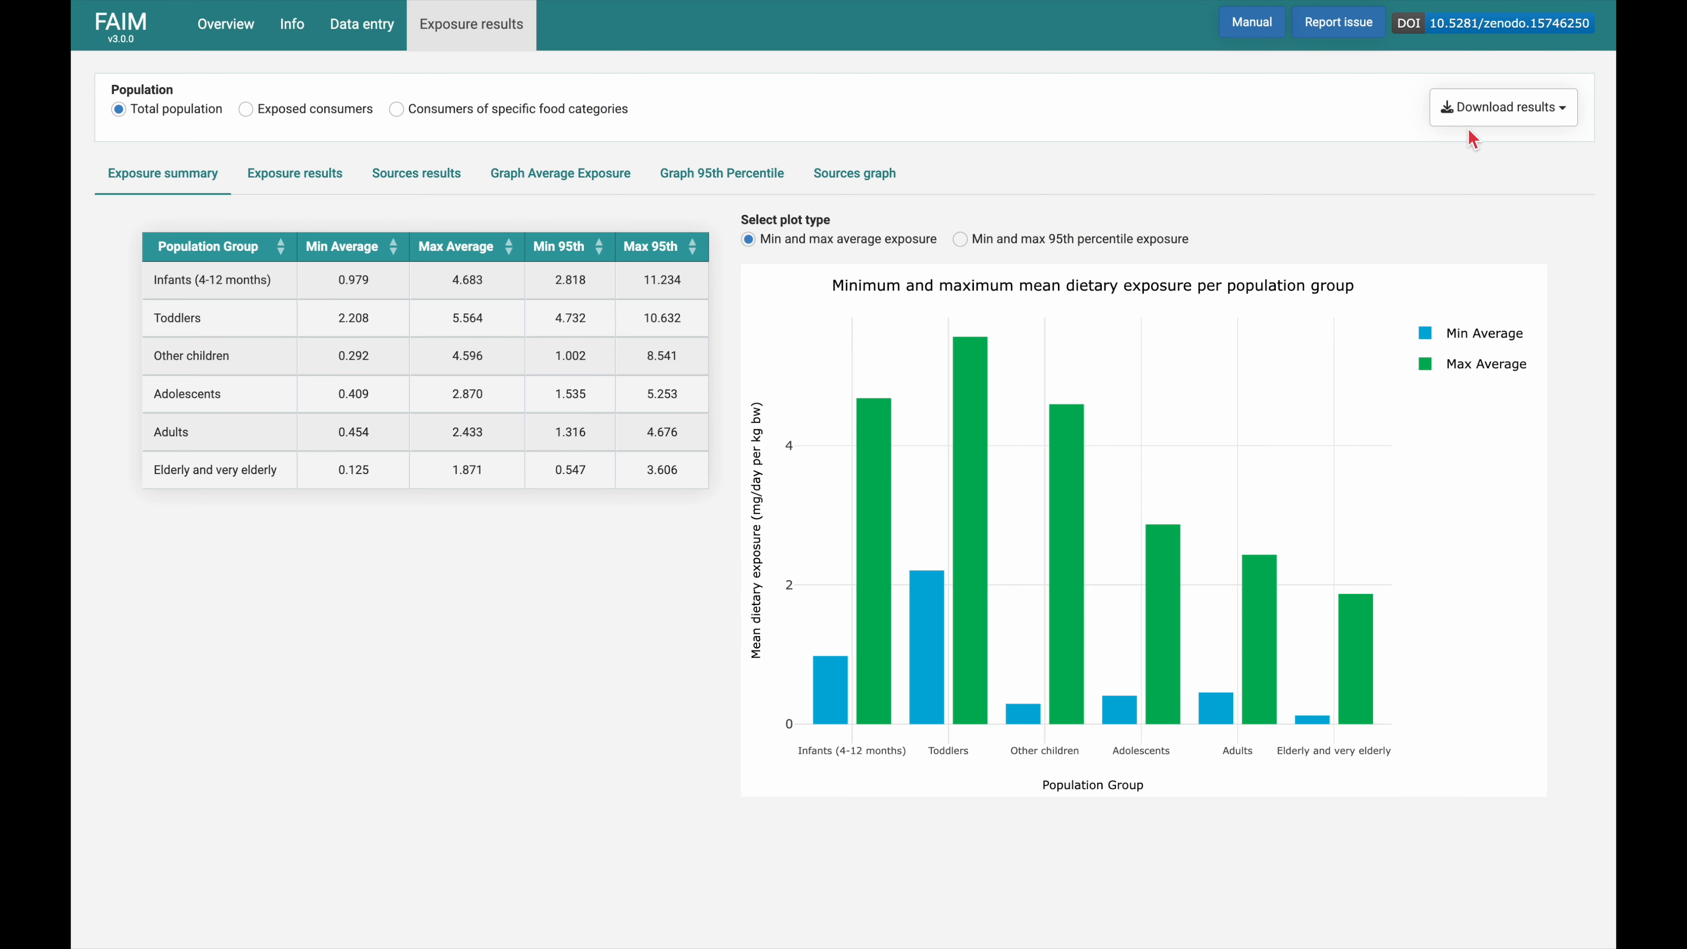
- Download the results from FAIM as an HTML report and open the saved report
click(1481, 112)
click(1313, 175)
click(1414, 228)
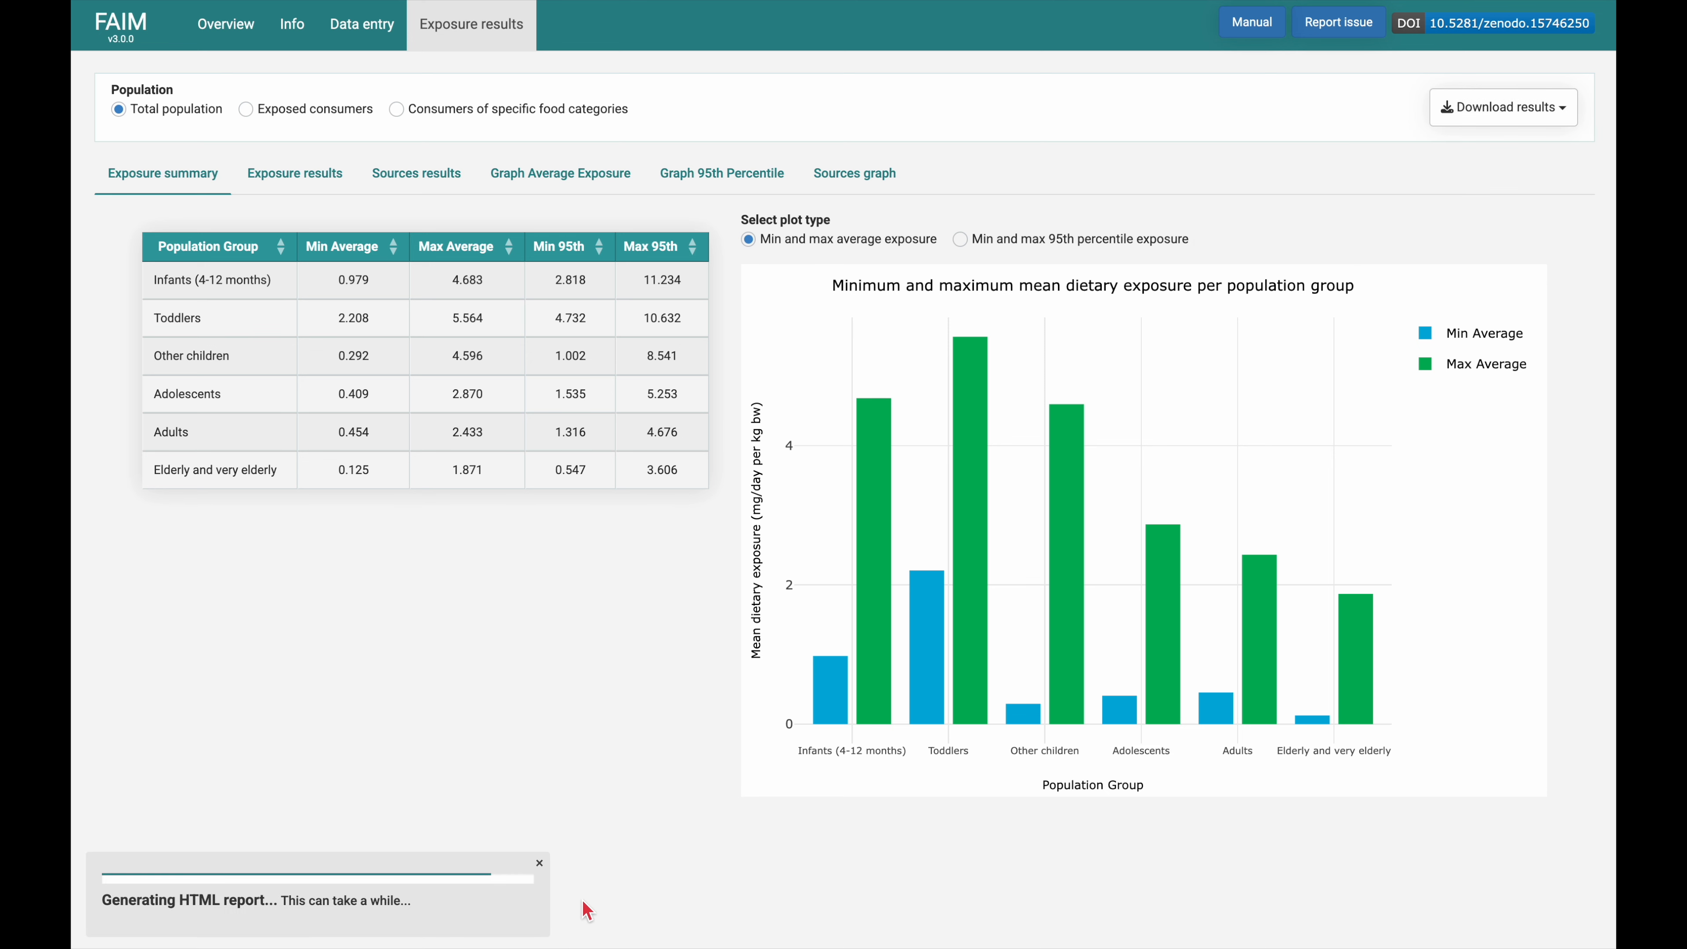
click(1254, 520)
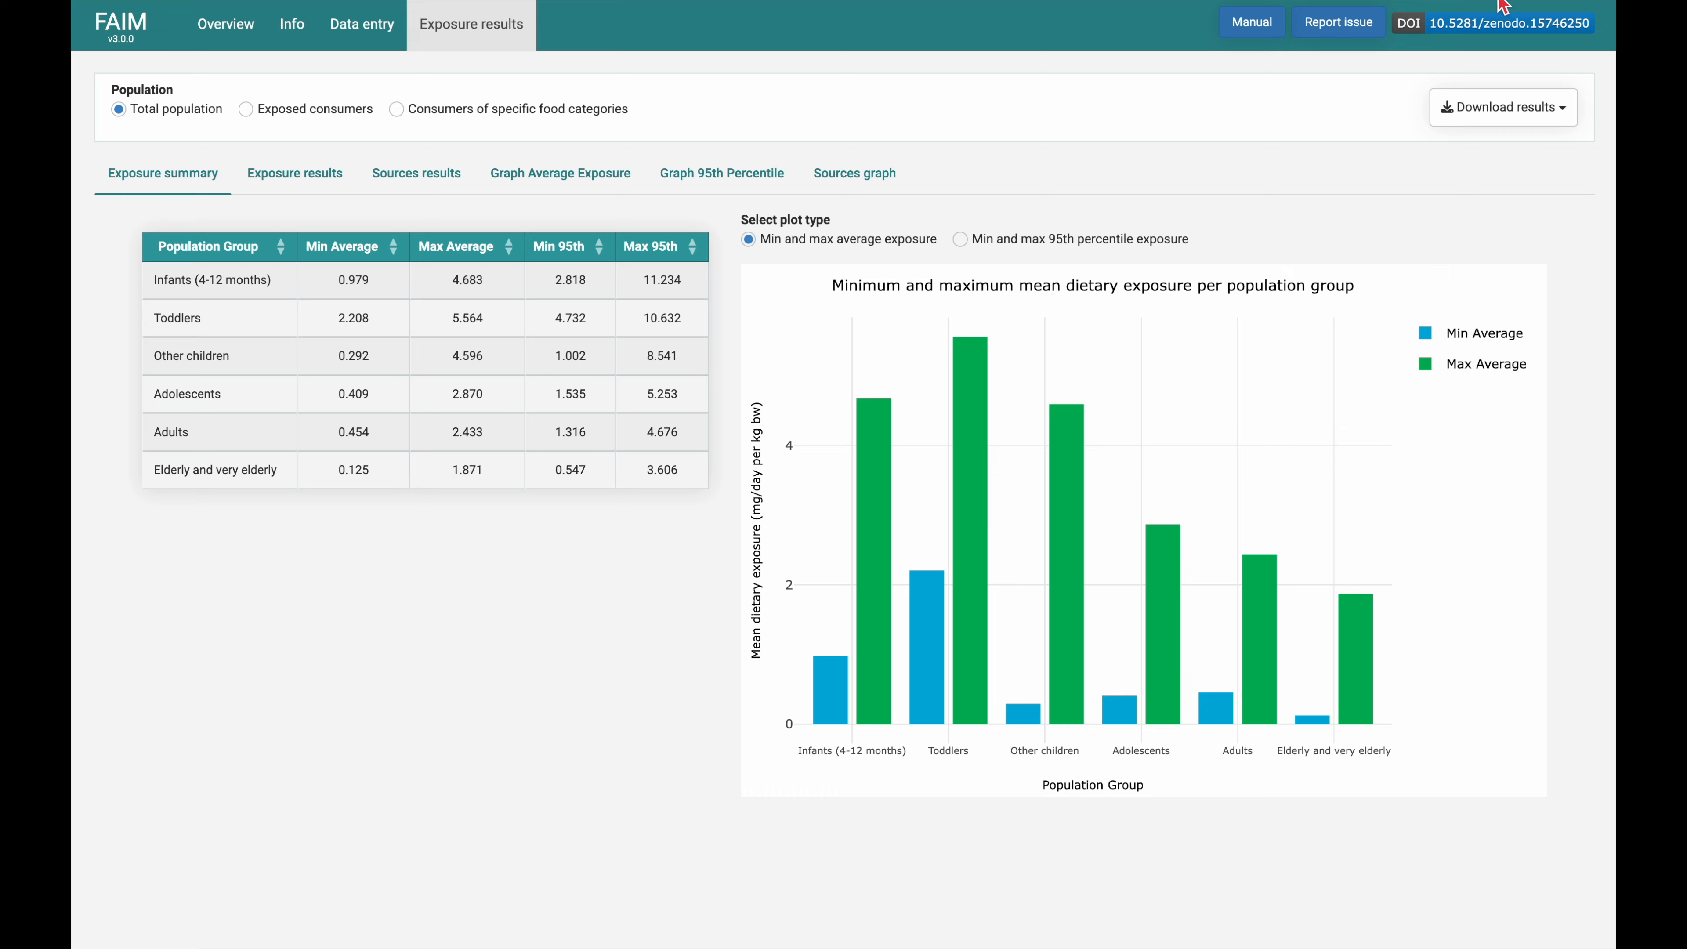
click(1311, 29)
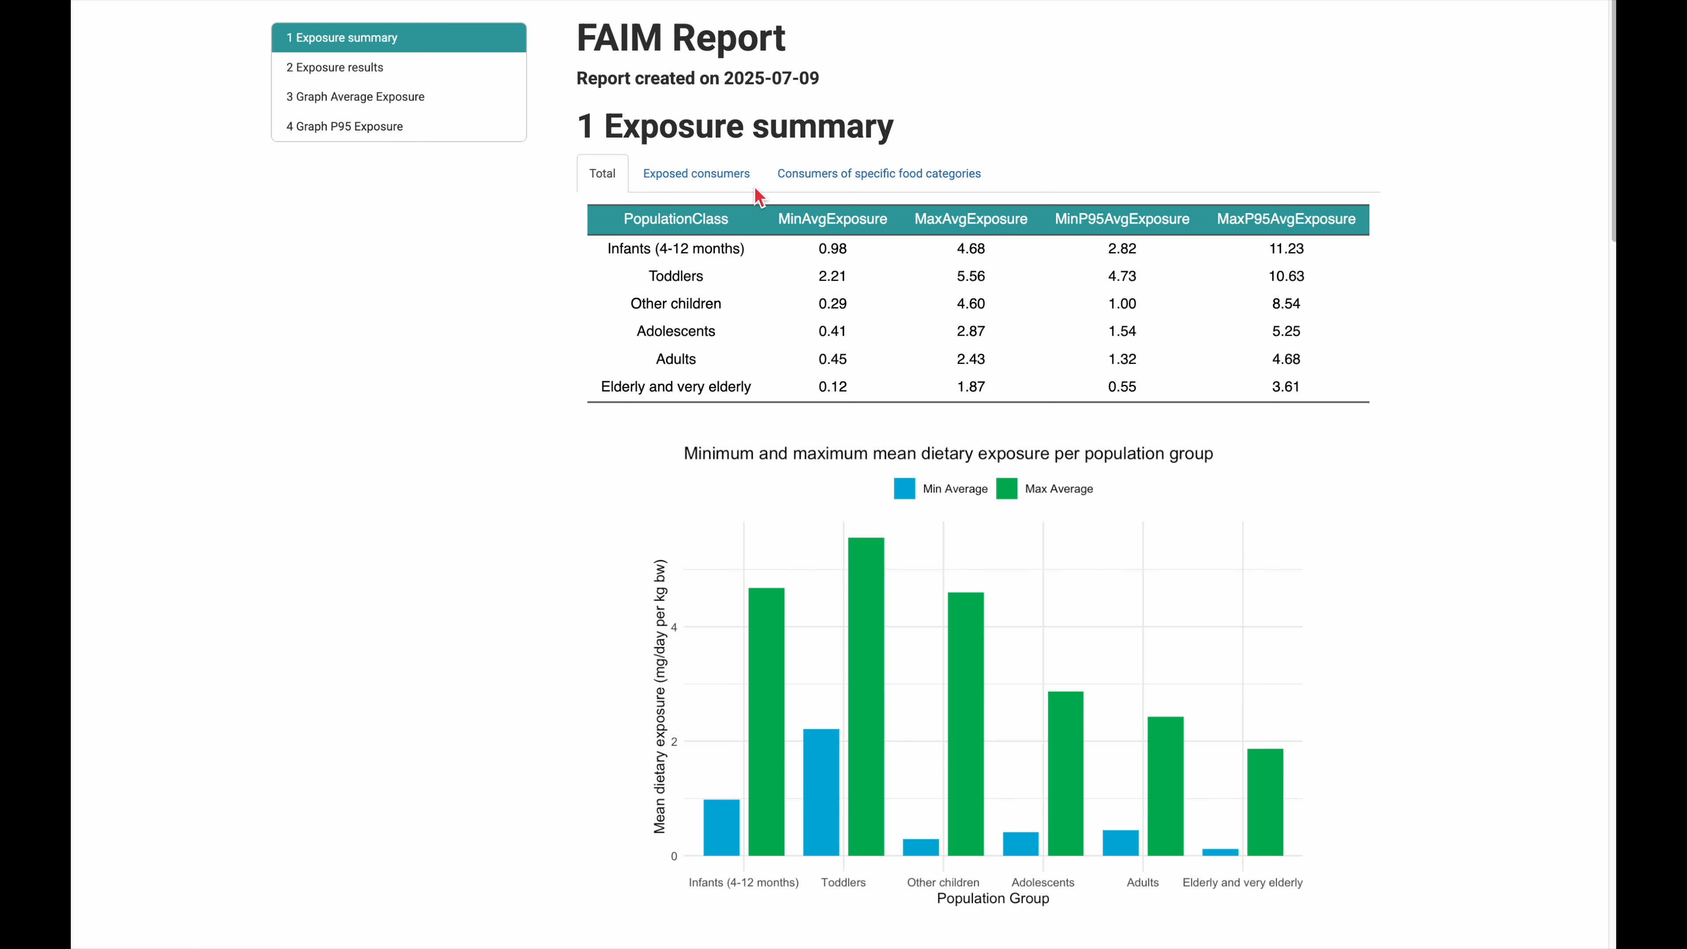
- Examine the HTML report's exposure summary for exposed consumers and total population, including the 95th percentile graph and exposure results table
click(690, 178)
click(606, 183)
scroll(1385, 482, down, 15)
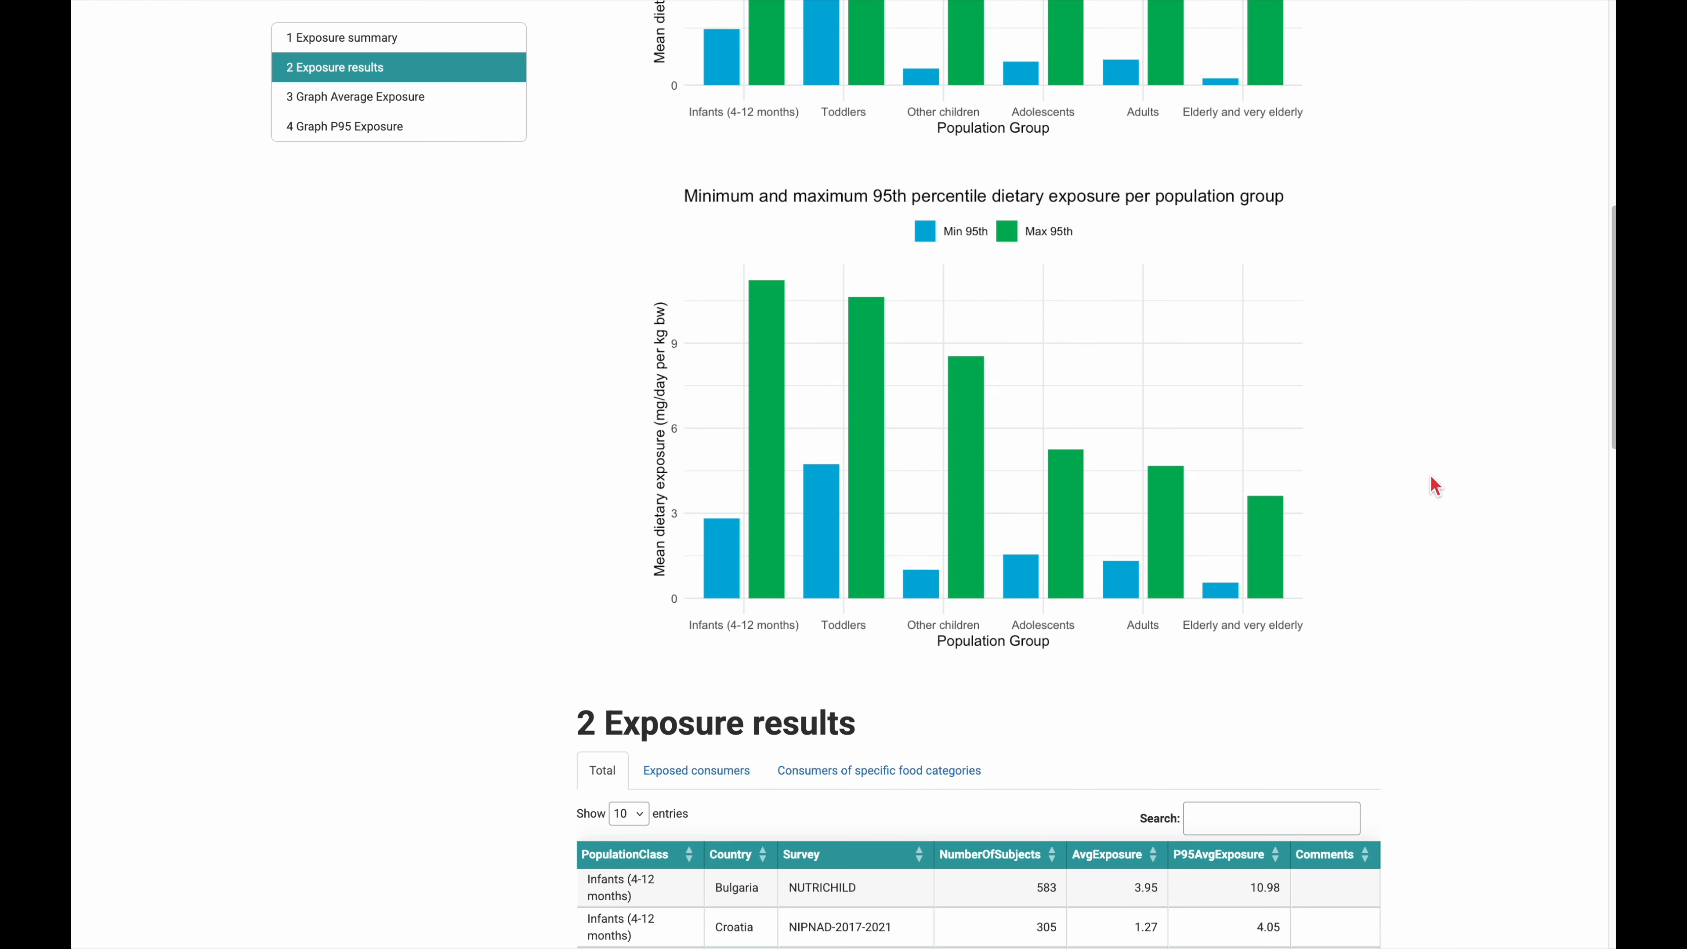
scroll(1434, 485, down, 10)
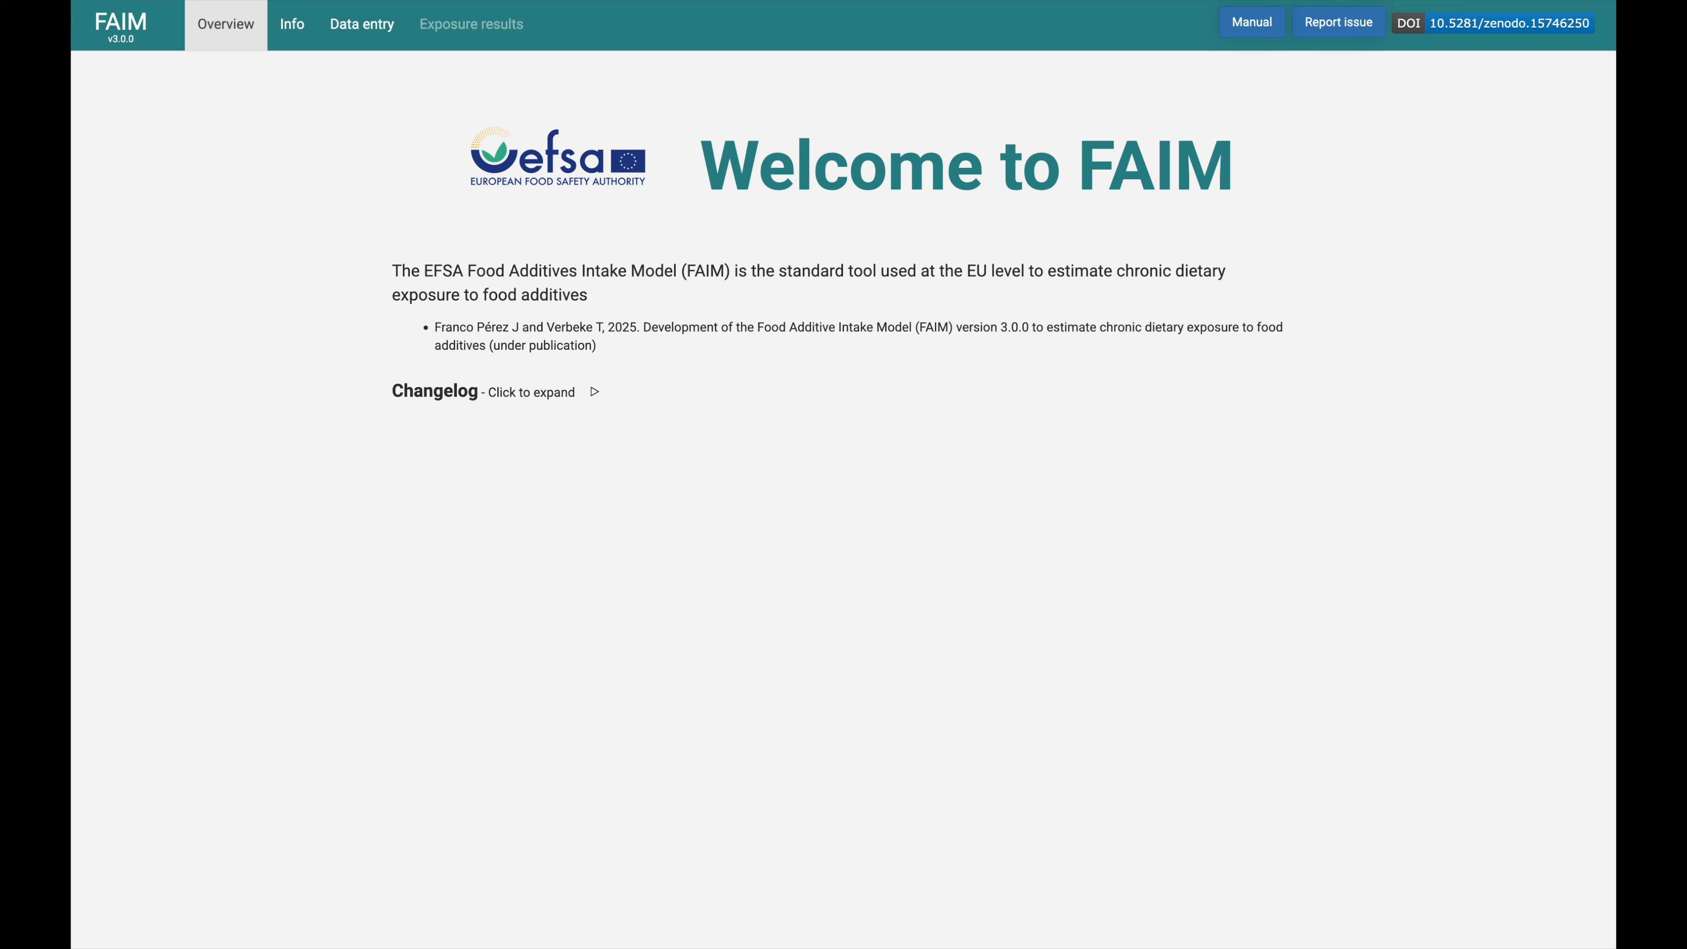